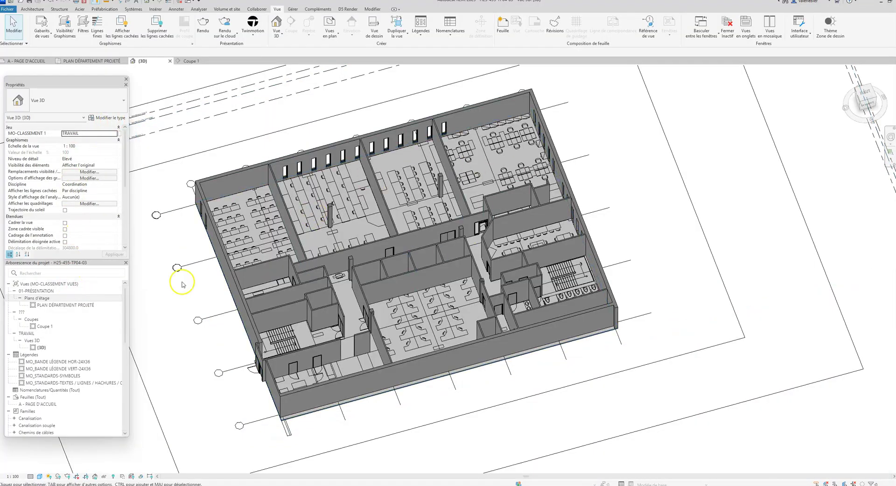
Open the PLAN DÉPARTEMENT PROJETÉ floor plan and examine the imported DWG background around stair Esc 02
{"action": "double_click", "coordinate": [80, 306]}
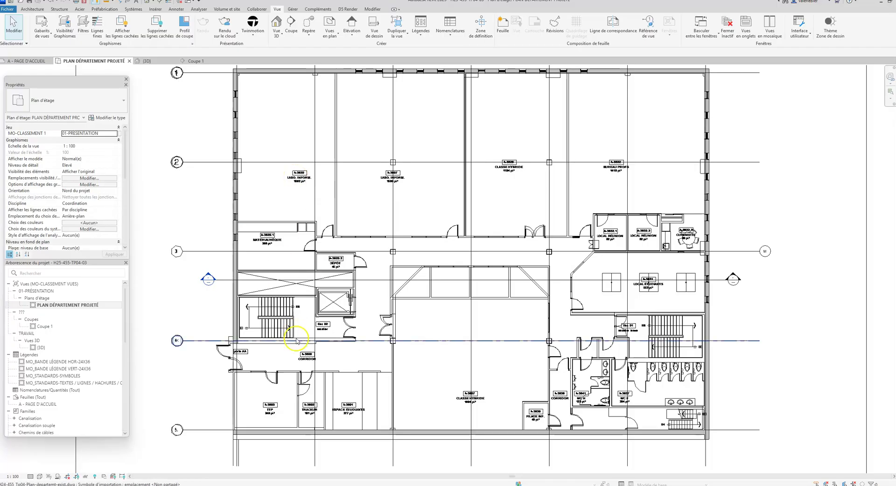
{"action": "left_click", "coordinate": [295, 184]}
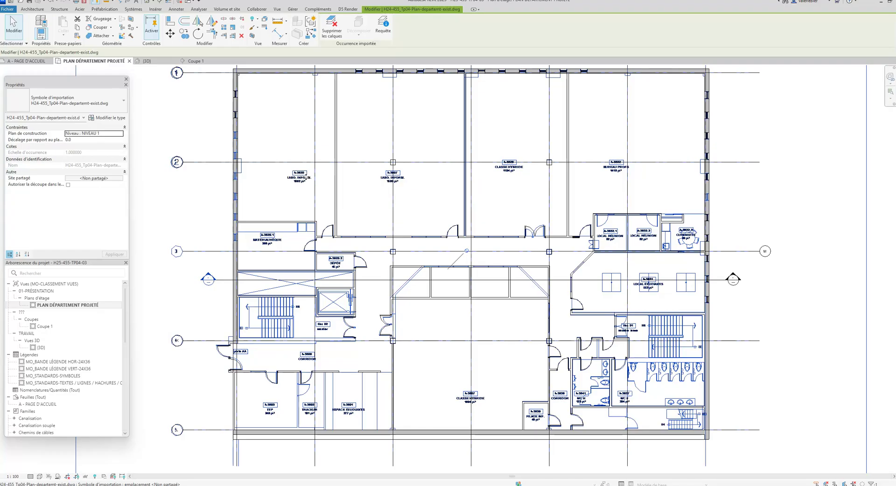
{"action": "left_click", "coordinate": [196, 202]}
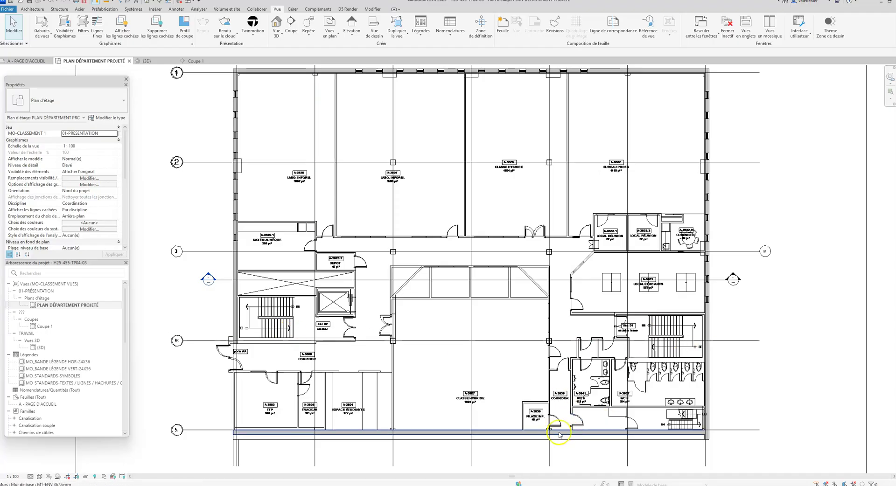
{"action": "scroll", "coordinate": [265, 321], "scroll_direction": "up", "scroll_amount": 5}
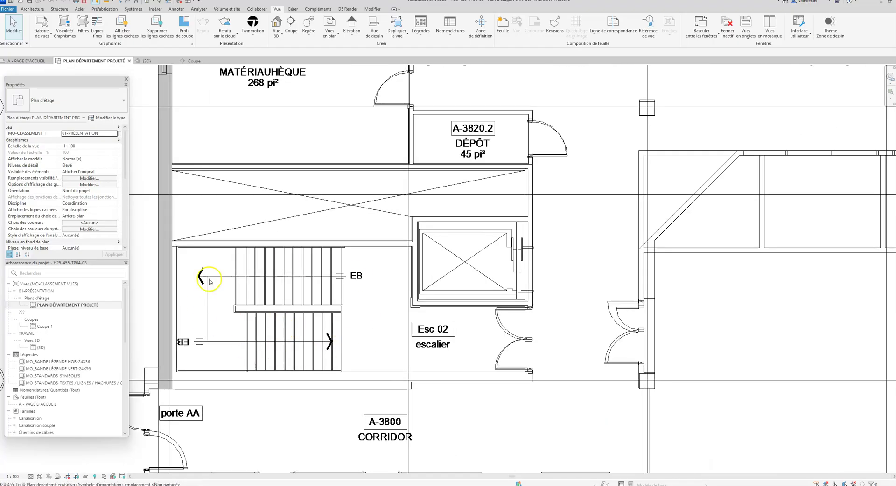
{"action": "scroll", "coordinate": [215, 289], "scroll_direction": "down", "scroll_amount": 5}
{"action": "scroll", "coordinate": [334, 274], "scroll_direction": "down", "scroll_amount": 2}
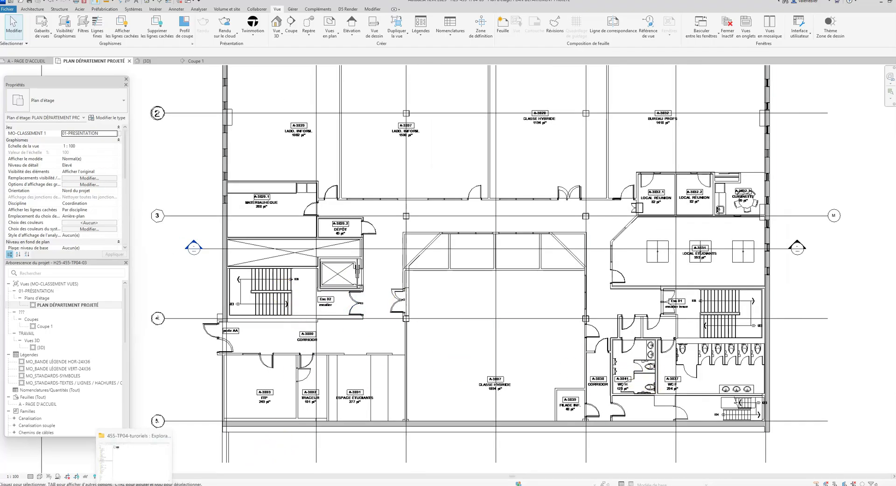
Open the existing department plan DWG from the 455-TP04 tutorials folder in AutoCAD, ignoring its unresolved reference files
{"action": "left_click", "coordinate": [133, 485]}
{"action": "left_click", "coordinate": [288, 183]}
{"action": "double_click", "coordinate": [241, 63]}
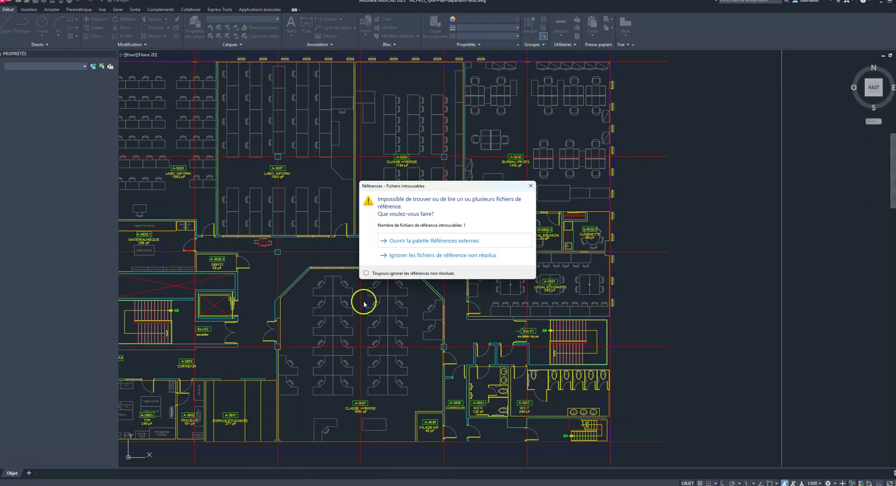
{"action": "left_click", "coordinate": [404, 256]}
Delete all rooms, walls, windows and furniture above grid line 3
{"action": "scroll", "coordinate": [572, 304], "scroll_direction": "down", "scroll_amount": 4}
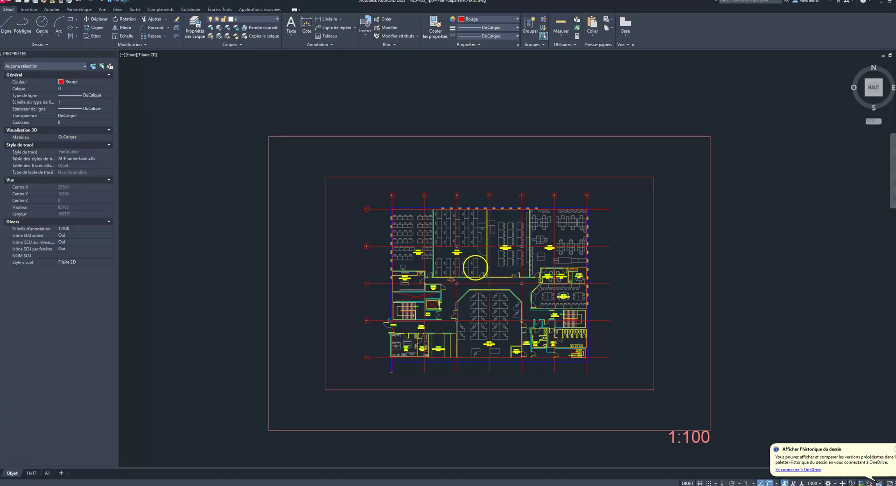
{"action": "scroll", "coordinate": [509, 330], "scroll_direction": "up", "scroll_amount": 2}
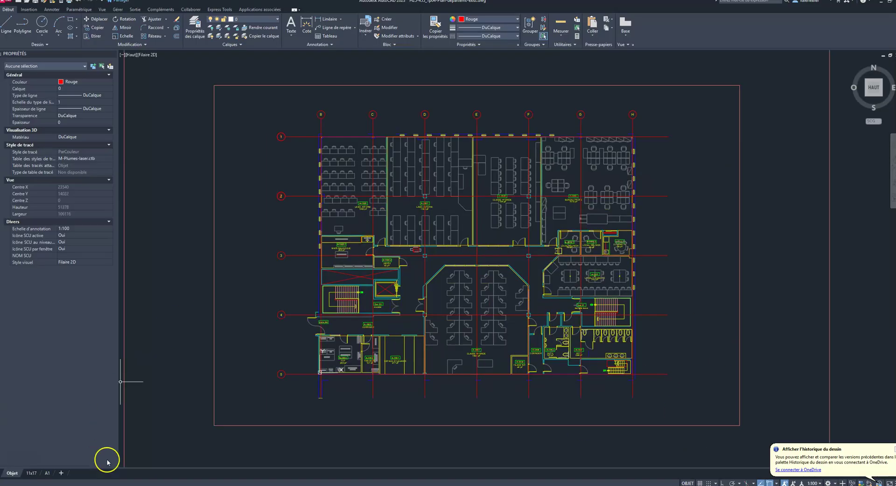
{"action": "left_click", "coordinate": [298, 125]}
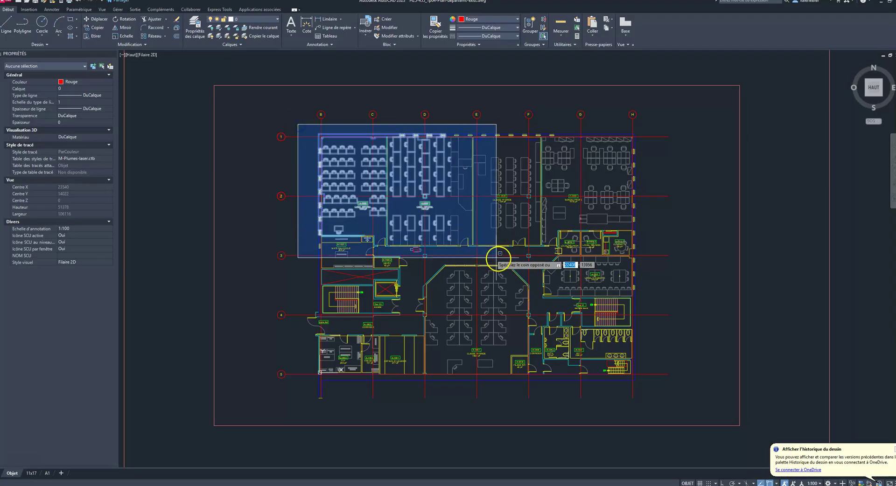
{"action": "left_click", "coordinate": [644, 256]}
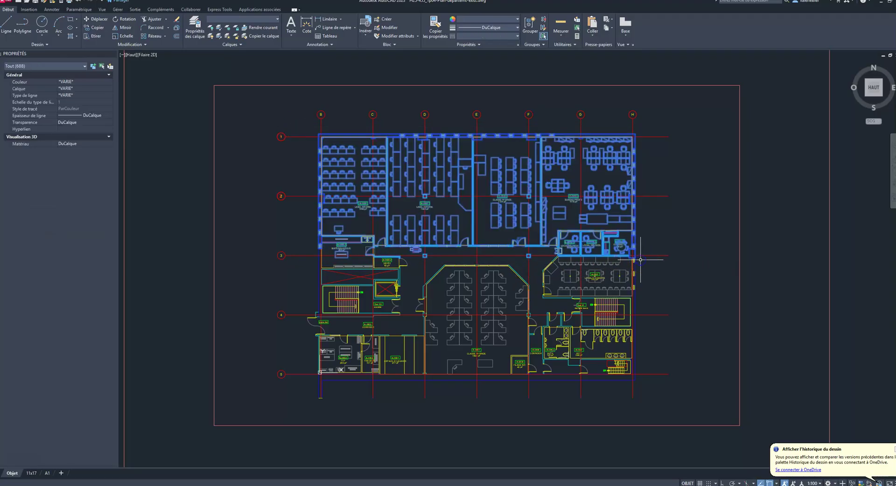
{"action": "key", "text": "Delete"}
{"action": "left_click", "coordinate": [332, 232]}
{"action": "left_click", "coordinate": [331, 236]}
{"action": "key", "text": "Delete"}
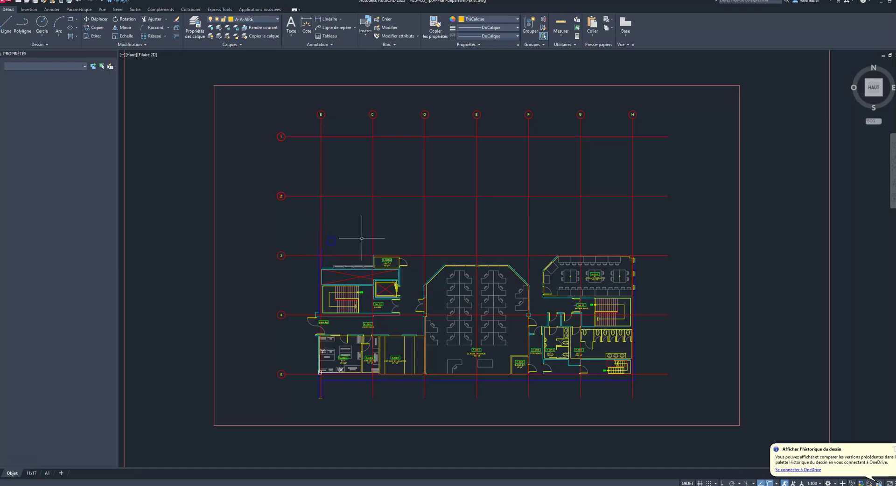
Delete horizontal grid lines 1 to 5 and vertical grid lines B to G
{"action": "left_click", "coordinate": [617, 229]}
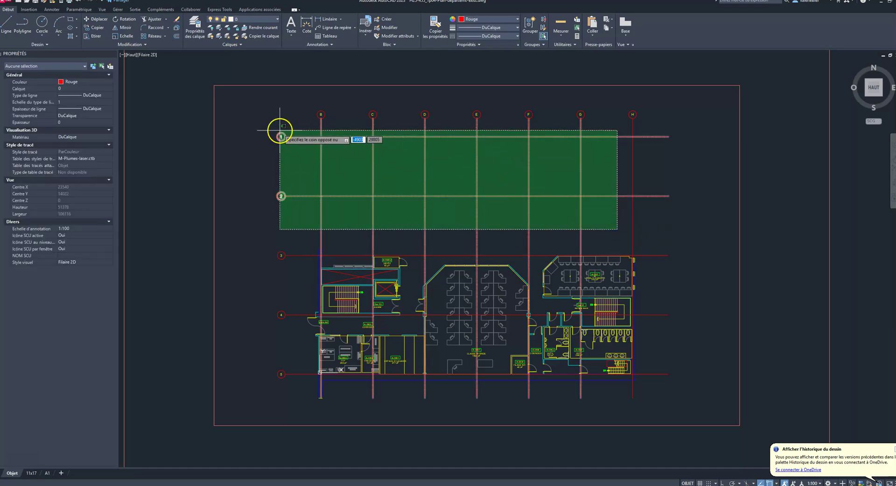
{"action": "left_click", "coordinate": [283, 132]}
{"action": "key", "text": "Delete"}
{"action": "left_click", "coordinate": [287, 399]}
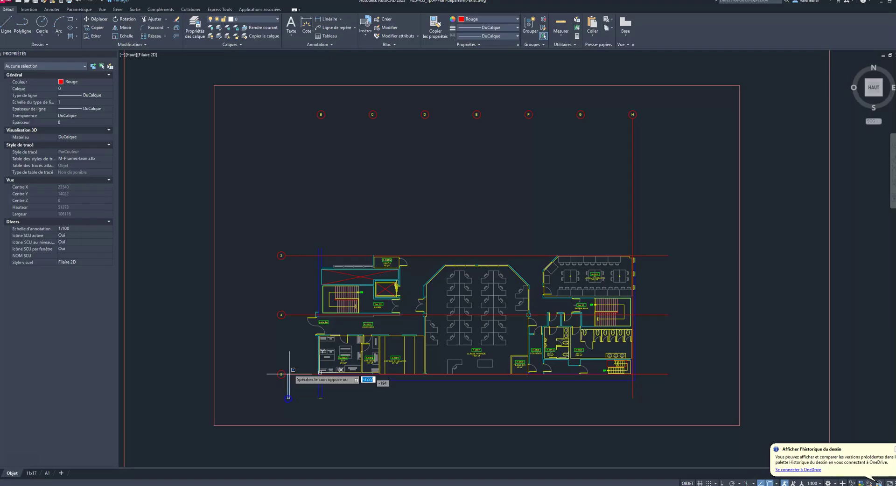
{"action": "left_click", "coordinate": [279, 225]}
{"action": "key", "text": "Delete"}
Delete the DÉPÔT room, the BIBLIOTHÈQUE units and the two exterior wall lines beside stair Esc 02
{"action": "scroll", "coordinate": [350, 280], "scroll_direction": "up", "scroll_amount": 6}
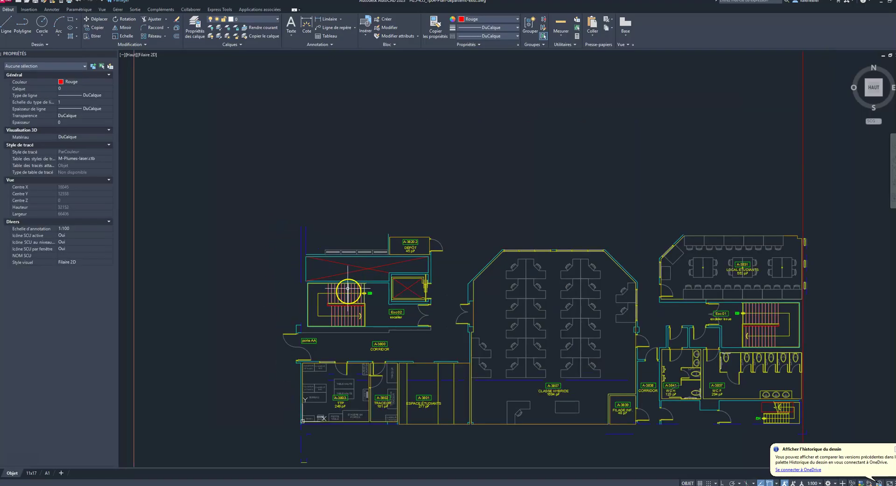
{"action": "left_click", "coordinate": [258, 178]}
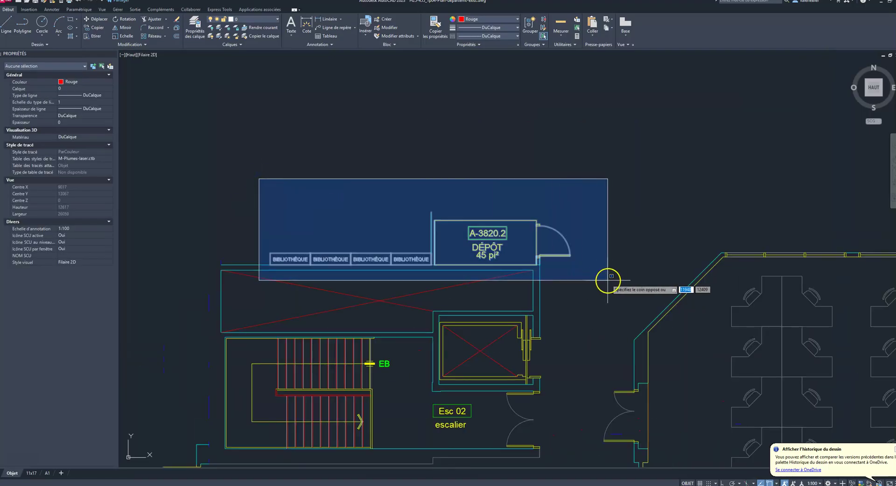
{"action": "left_click", "coordinate": [609, 282]}
{"action": "key", "text": "Delete"}
{"action": "left_click", "coordinate": [276, 218]}
{"action": "left_click", "coordinate": [160, 191]}
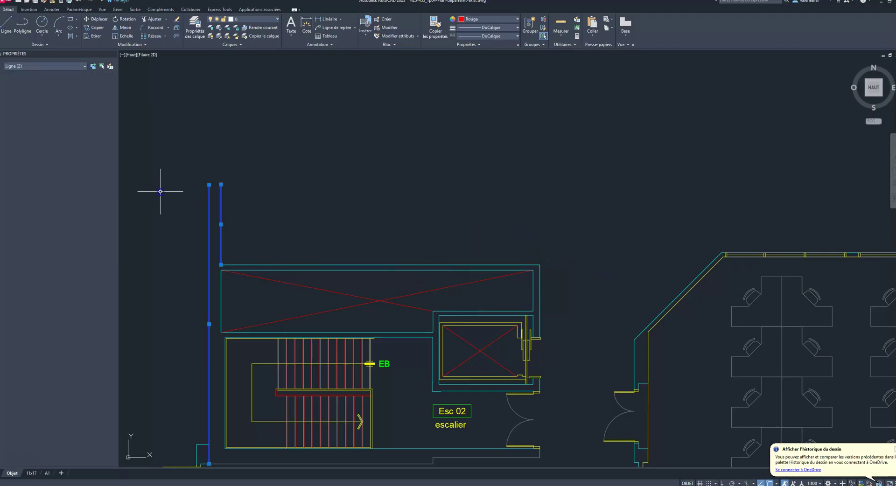
{"action": "key", "text": "Delete"}
Delete the wall lines enclosing the crossed-out shaft above stair Esc 02 and the elevator
{"action": "scroll", "coordinate": [303, 161], "scroll_direction": "down", "scroll_amount": 6}
{"action": "scroll", "coordinate": [305, 197], "scroll_direction": "up", "scroll_amount": 4}
{"action": "left_click", "coordinate": [256, 192]}
{"action": "key", "text": "Delete"}
{"action": "left_click", "coordinate": [363, 180]}
{"action": "left_click", "coordinate": [348, 156]}
{"action": "key", "text": "Delete"}
{"action": "left_click", "coordinate": [548, 216]}
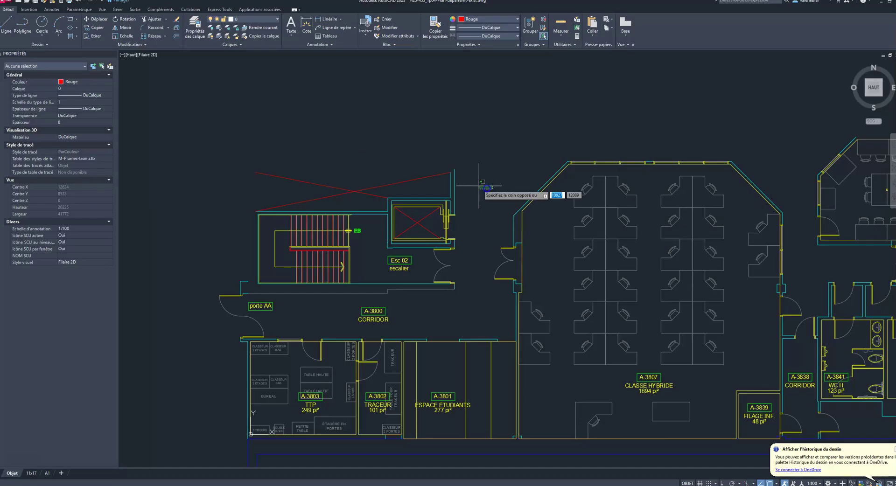
{"action": "left_click", "coordinate": [448, 181]}
{"action": "key", "text": "Delete"}
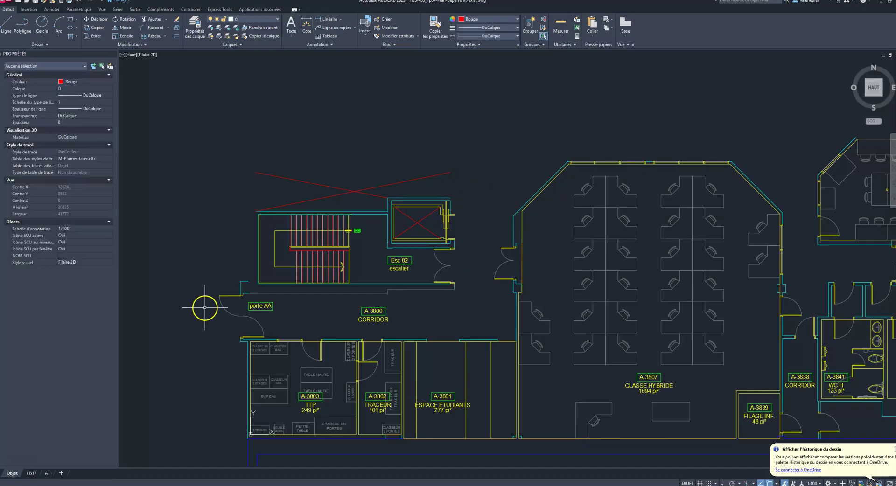
Delete corridor A-3800 and the TTP, TRACEUR and ESPACE ÉTUDIANTS rooms, together with the lower contents of CLASSE HYBRIDE
{"action": "left_click", "coordinate": [209, 276]}
{"action": "scroll", "coordinate": [243, 383], "scroll_direction": "down", "scroll_amount": 4}
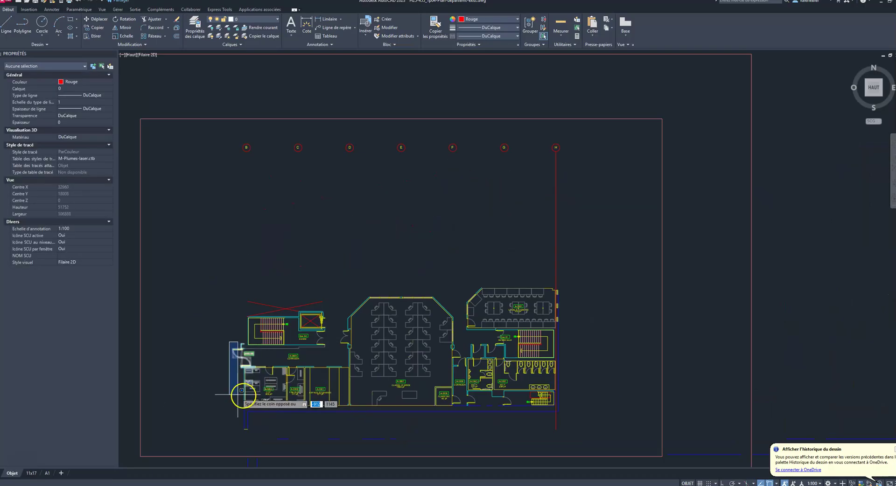
{"action": "left_click", "coordinate": [458, 427]}
{"action": "key", "text": "Delete"}
Delete the remaining CLASSE HYBRIDE walls and desks, the nearby corridor door and the leftover doors beside stair Esc 02
{"action": "left_click", "coordinate": [454, 400]}
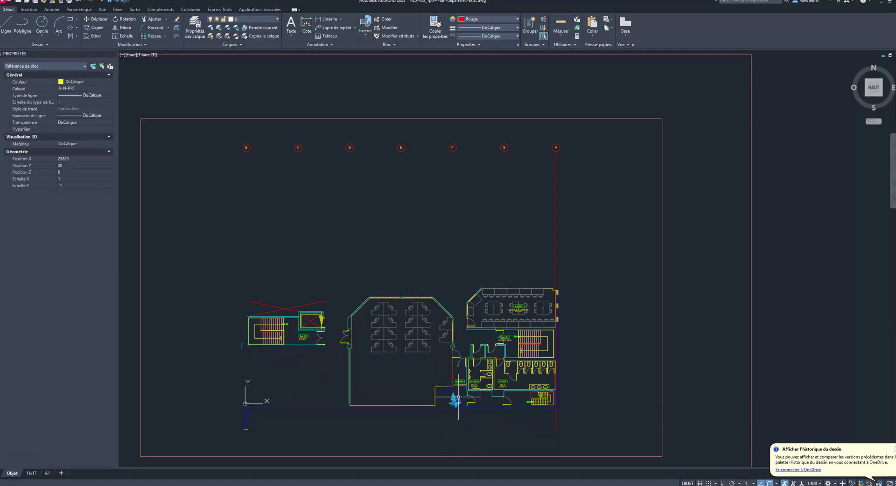
{"action": "key", "text": "Delete"}
{"action": "left_click", "coordinate": [346, 289]}
{"action": "key", "text": "Delete"}
{"action": "left_click", "coordinate": [360, 426]}
{"action": "left_click", "coordinate": [322, 394]}
{"action": "key", "text": "Delete"}
{"action": "scroll", "coordinate": [307, 343], "scroll_direction": "up", "scroll_amount": 5}
{"action": "left_click", "coordinate": [461, 372]}
{"action": "left_click", "coordinate": [373, 309]}
{"action": "key", "text": "Delete"}
Delete the LOCAL ÉTUDIANTS room with its furniture, and the leftover wall and doors beside corridor A-3838
{"action": "scroll", "coordinate": [357, 300], "scroll_direction": "down", "scroll_amount": 5}
{"action": "scroll", "coordinate": [559, 326], "scroll_direction": "up", "scroll_amount": 4}
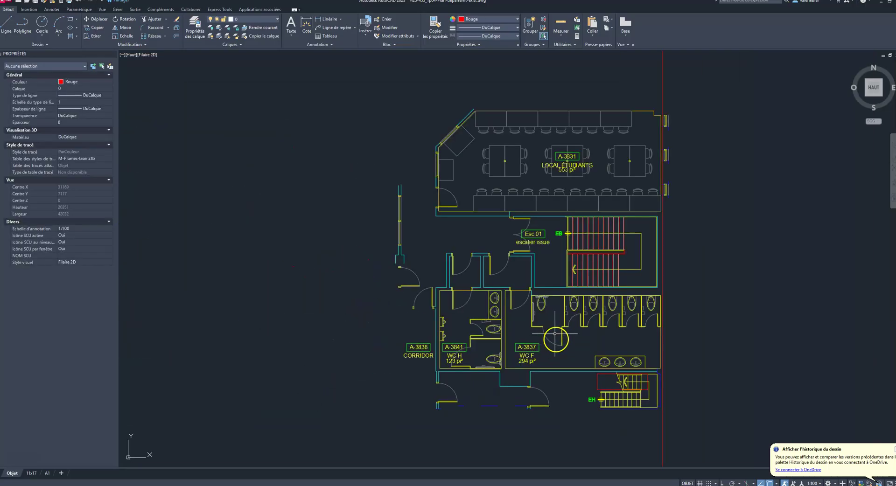
{"action": "left_click", "coordinate": [254, 99]}
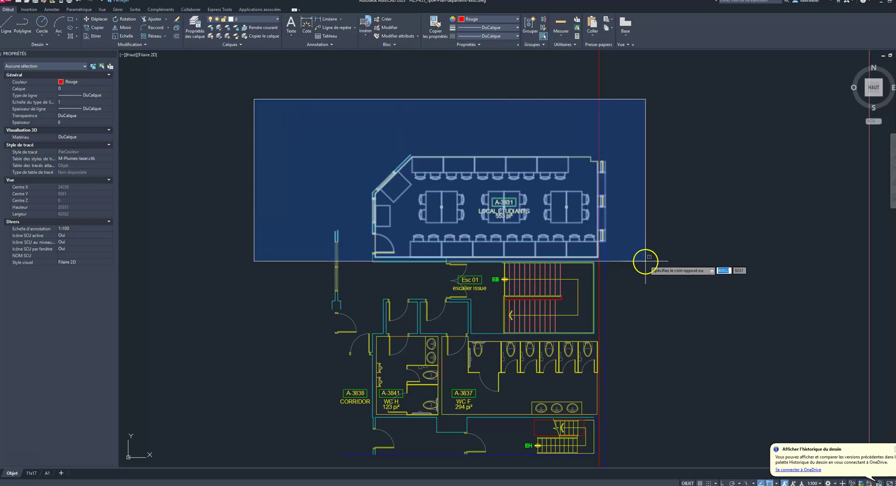
{"action": "left_click", "coordinate": [641, 255]}
{"action": "key", "text": "Delete"}
{"action": "left_click", "coordinate": [281, 216]}
{"action": "left_click", "coordinate": [481, 388]}
{"action": "key", "text": "Delete"}
{"action": "left_click", "coordinate": [355, 337]}
{"action": "key", "text": "Delete"}
Try to delete the swing door at the lower end of corridor A-3838
{"action": "left_click", "coordinate": [390, 437]}
{"action": "left_click", "coordinate": [356, 433]}
{"action": "scroll", "coordinate": [351, 402], "scroll_direction": "down", "scroll_amount": 4}
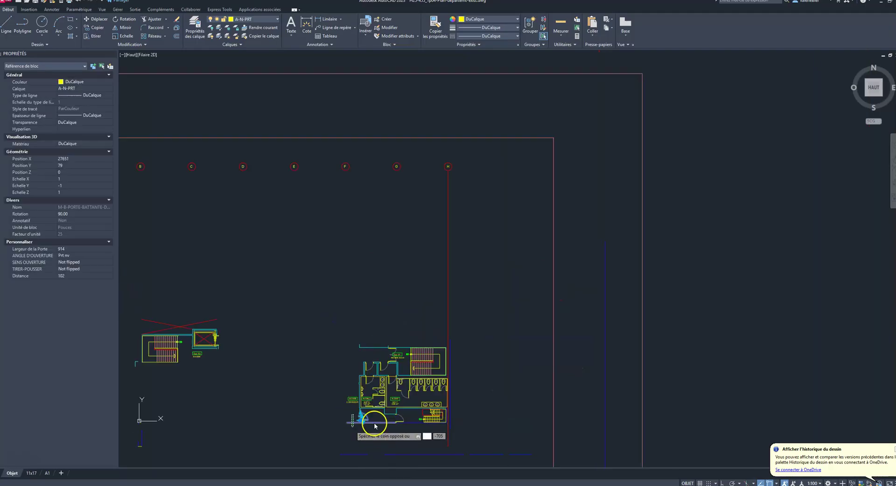
{"action": "left_click", "coordinate": [363, 434]}
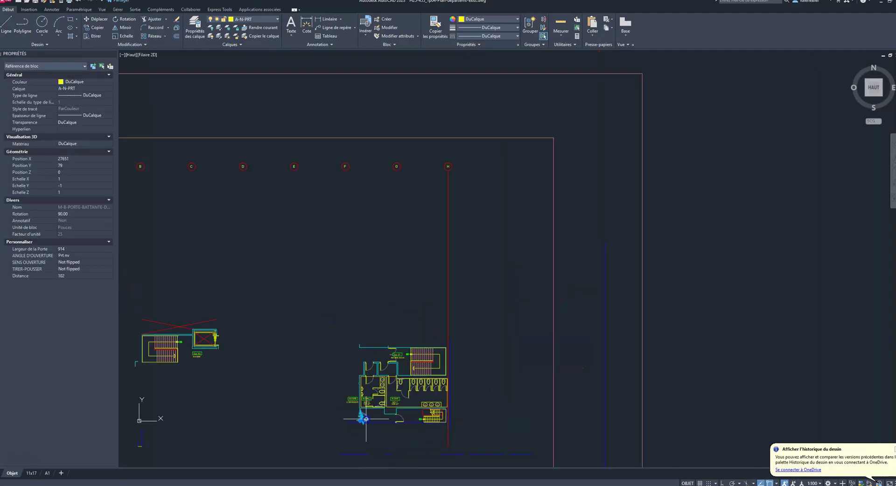
{"action": "key", "text": "Delete"}
{"action": "scroll", "coordinate": [365, 424], "scroll_direction": "up", "scroll_amount": 2}
{"action": "scroll", "coordinate": [365, 425], "scroll_direction": "down", "scroll_amount": 2}
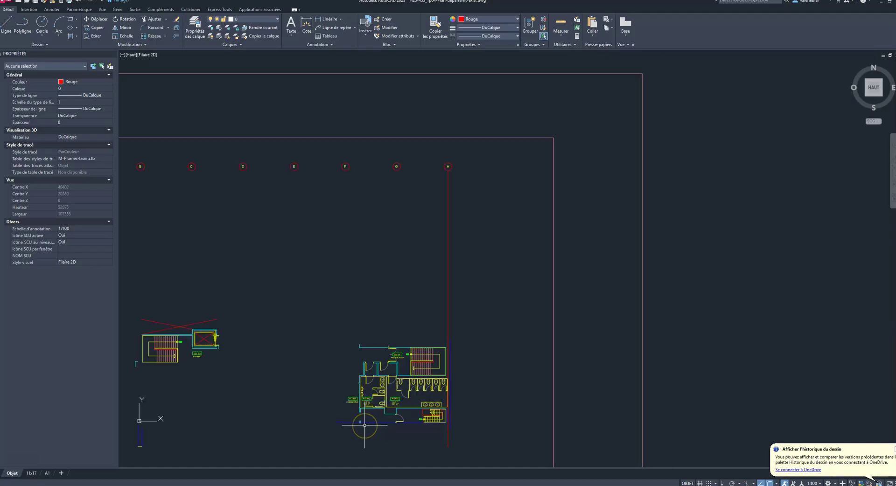
Delete the vestibule walls and doors between stair Esc 01 and the WC H and WC F washrooms
{"action": "scroll", "coordinate": [367, 426], "scroll_direction": "up", "scroll_amount": 6}
{"action": "left_click", "coordinate": [266, 66]}
{"action": "left_click", "coordinate": [422, 156]}
{"action": "key", "text": "Delete"}
{"action": "left_click", "coordinate": [451, 132]}
{"action": "key", "text": "Delete"}
{"action": "left_click", "coordinate": [380, 164]}
{"action": "left_click", "coordinate": [470, 186]}
{"action": "key", "text": "Delete"}
{"action": "left_click", "coordinate": [390, 200]}
{"action": "left_click", "coordinate": [280, 154]}
{"action": "key", "text": "Delete"}
{"action": "left_click", "coordinate": [530, 214]}
{"action": "left_click", "coordinate": [446, 187]}
{"action": "key", "text": "Delete"}
Isolate the A-E-MUR-INT layer, delete its remaining interior wall lines, and restore the other layers
{"action": "left_click", "coordinate": [453, 119]}
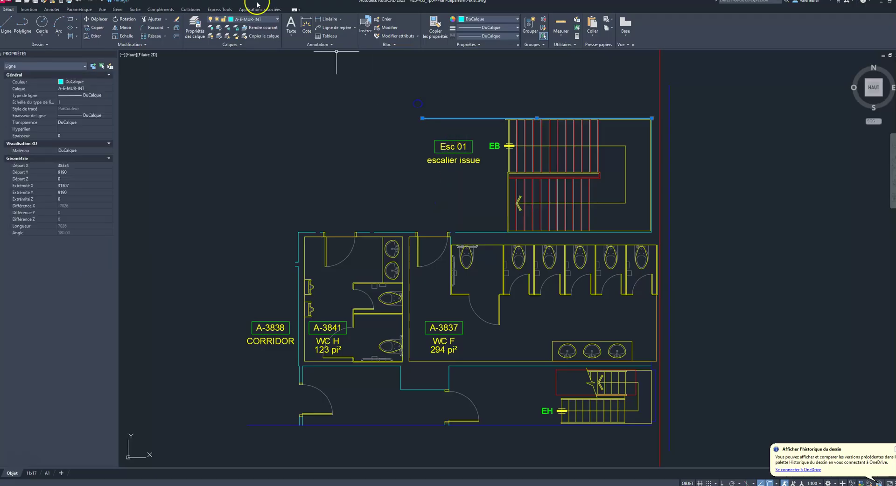
{"action": "left_click", "coordinate": [220, 31]}
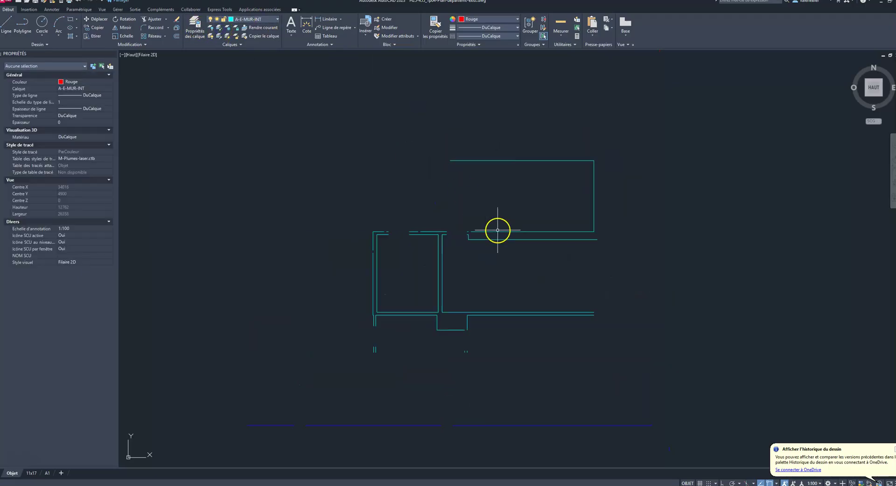
{"action": "left_click", "coordinate": [405, 205]}
{"action": "left_click", "coordinate": [562, 281]}
{"action": "key", "text": "Delete"}
{"action": "scroll", "coordinate": [502, 240], "scroll_direction": "up", "scroll_amount": 6}
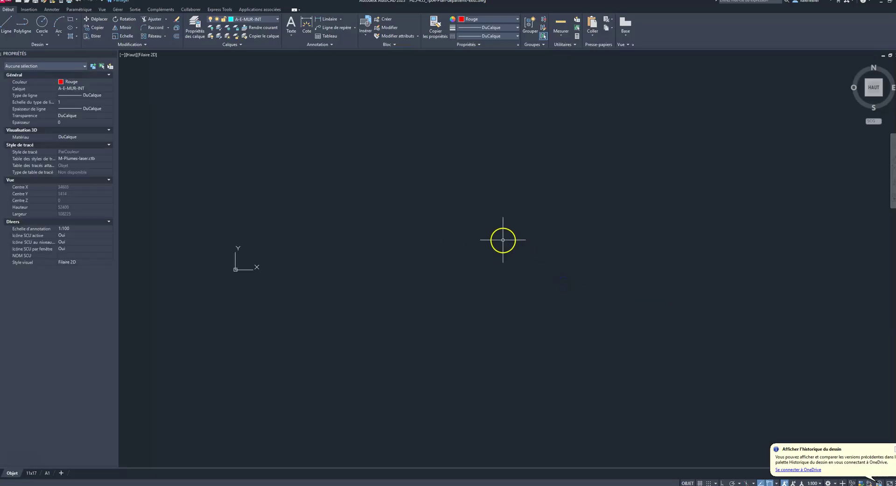
{"action": "left_click", "coordinate": [221, 36]}
Delete the area outline polylines of washrooms WC F and WC H
{"action": "scroll", "coordinate": [474, 241], "scroll_direction": "up", "scroll_amount": 4}
{"action": "left_click", "coordinate": [530, 302]}
{"action": "left_click", "coordinate": [528, 315]}
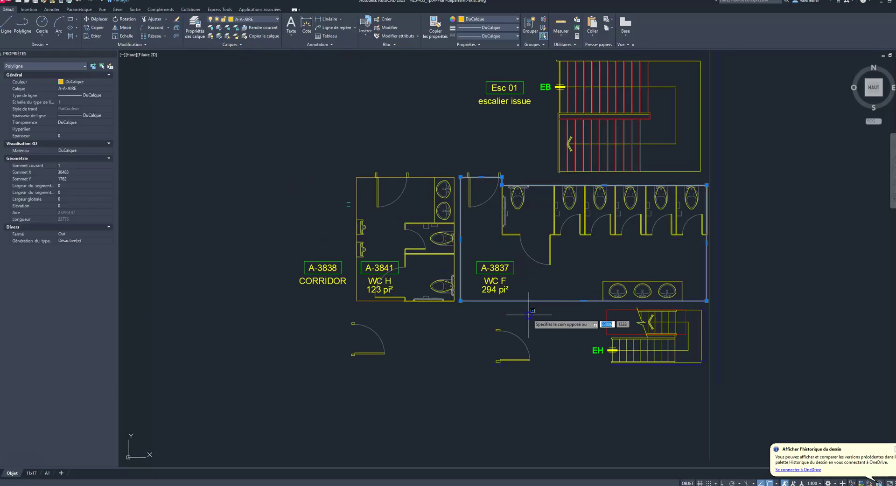
{"action": "key", "text": "Delete"}
{"action": "left_click", "coordinate": [364, 302]}
{"action": "key", "text": "Delete"}
Isolate the A-N-REF-NOMPIECE layer, delete all its room tags, and restore the other layers
{"action": "left_click", "coordinate": [378, 273]}
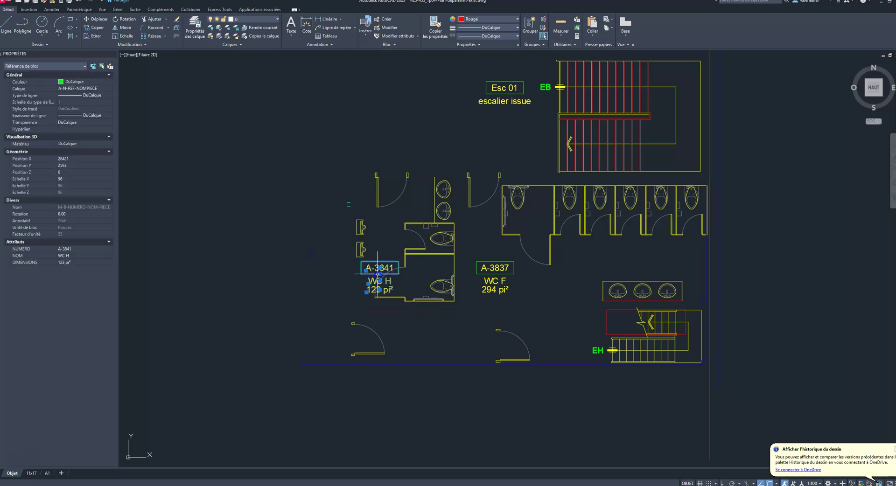
{"action": "left_click", "coordinate": [218, 36]}
{"action": "scroll", "coordinate": [586, 262], "scroll_direction": "down", "scroll_amount": 6}
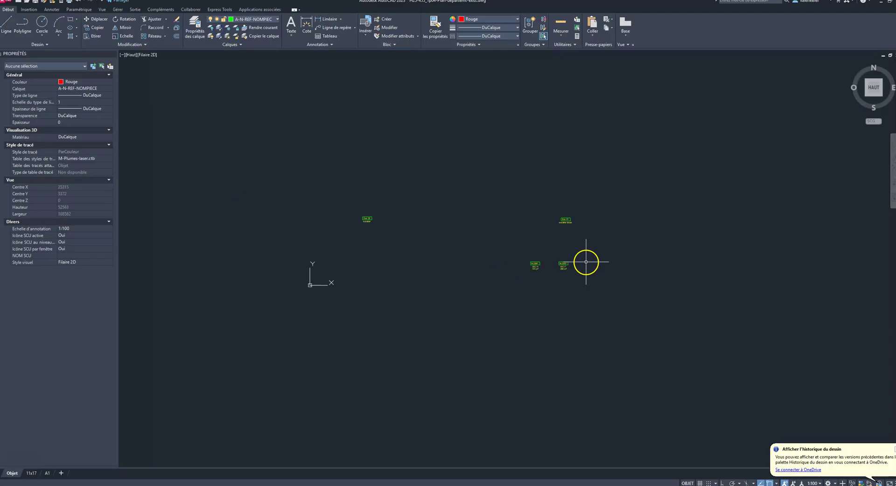
{"action": "left_click", "coordinate": [300, 166]}
{"action": "left_click", "coordinate": [658, 314]}
{"action": "key", "text": "Delete"}
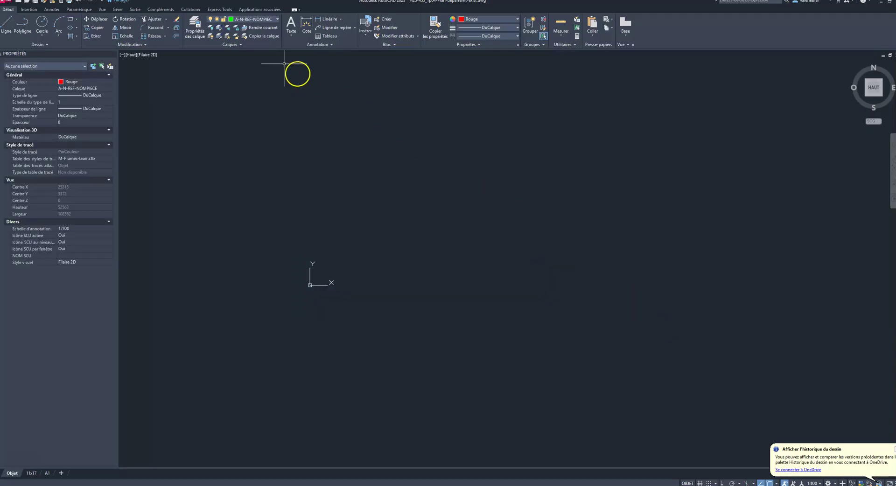
{"action": "left_click", "coordinate": [221, 37]}
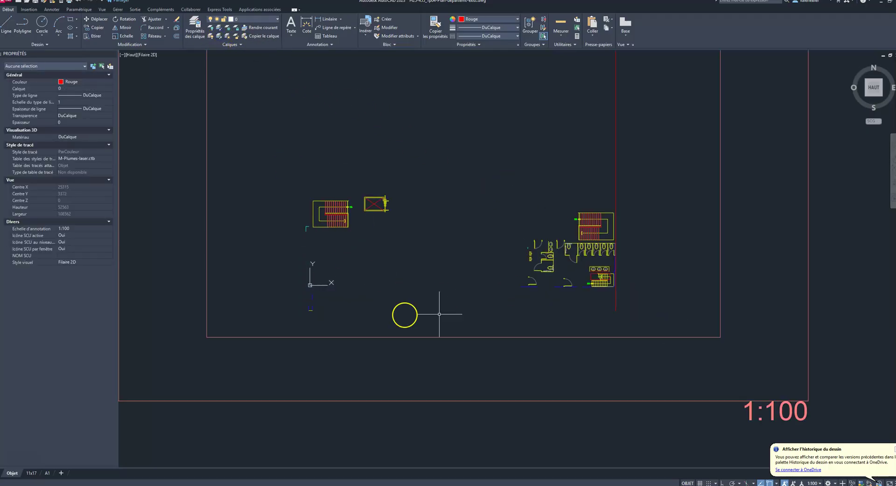
Delete the A-E-MUR-EXT exterior wall line below the two doors under the washrooms
{"action": "left_click", "coordinate": [531, 312]}
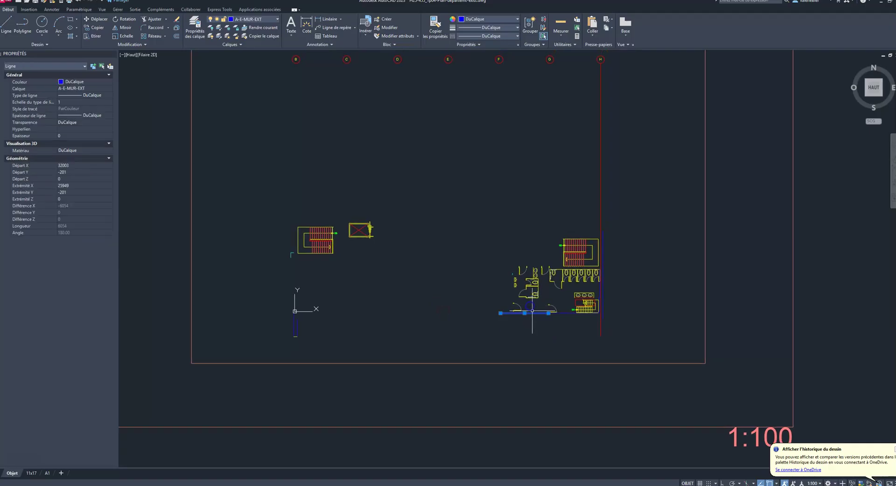
{"action": "key", "text": "Escape"}
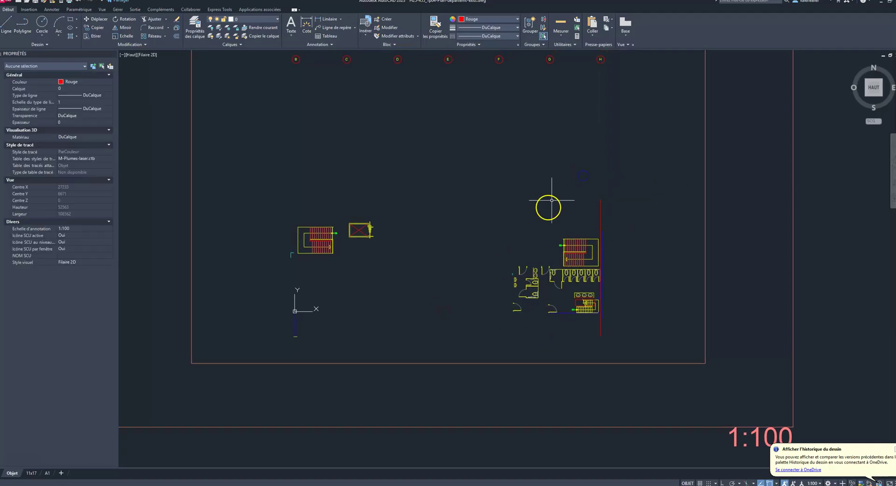
Delete the grid bubbles, the sheet frames with the scale text, and the red line beside the stairs and washrooms
{"action": "scroll", "coordinate": [541, 207], "scroll_direction": "down", "scroll_amount": 2}
{"action": "left_click_drag", "start_coordinate": [411, 116], "coordinate": [606, 130]}
{"action": "key", "text": "Delete"}
{"action": "left_click", "coordinate": [751, 196]}
{"action": "left_click", "coordinate": [636, 158]}
{"action": "key", "text": "Delete"}
{"action": "left_click", "coordinate": [611, 221]}
{"action": "left_click", "coordinate": [580, 192]}
{"action": "key", "text": "Delete"}
Delete the stray line fragments below and beside the stairs nearest the elevator
{"action": "left_click", "coordinate": [459, 299]}
{"action": "left_click", "coordinate": [380, 270]}
{"action": "scroll", "coordinate": [400, 239], "scroll_direction": "up", "scroll_amount": 5}
{"action": "left_click", "coordinate": [319, 255]}
{"action": "left_click", "coordinate": [298, 208]}
{"action": "scroll", "coordinate": [296, 196], "scroll_direction": "down", "scroll_amount": 4}
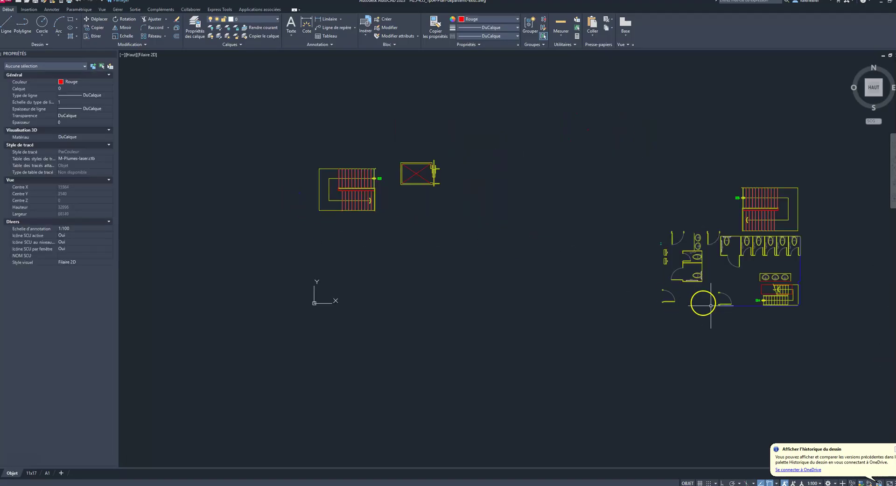
Delete the blue exterior wall lines beside and below the washrooms, and save the drawing
{"action": "left_click", "coordinate": [800, 261]}
{"action": "left_click", "coordinate": [804, 265]}
{"action": "key", "text": "Escape"}
{"action": "middle_click_drag", "start_coordinate": [584, 332], "coordinate": [534, 353]}
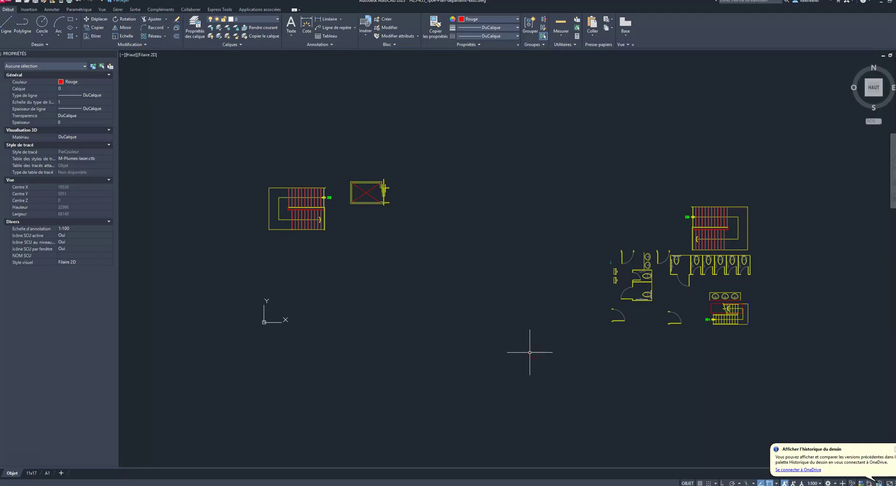
{"action": "left_click", "coordinate": [35, 2]}
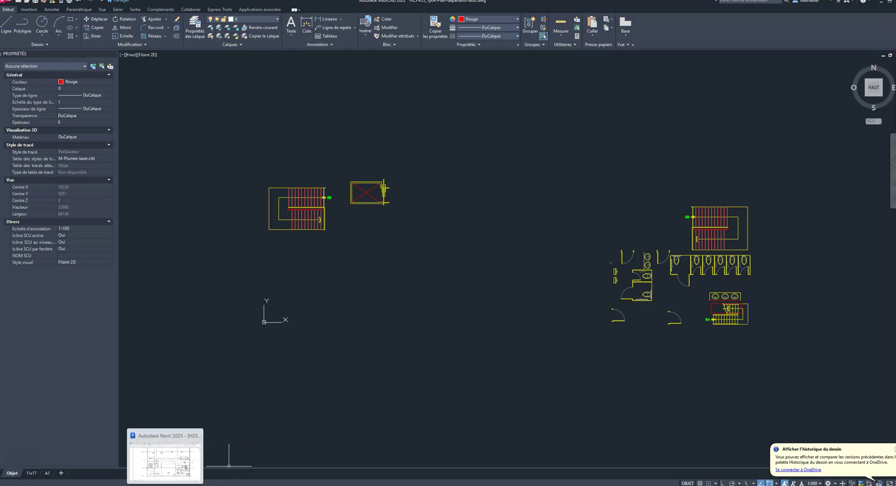
Switch to Revit and reload the linked H24-455_Tp04-Plan-departemt-exist CAD file in the link manager
{"action": "left_click", "coordinate": [168, 453]}
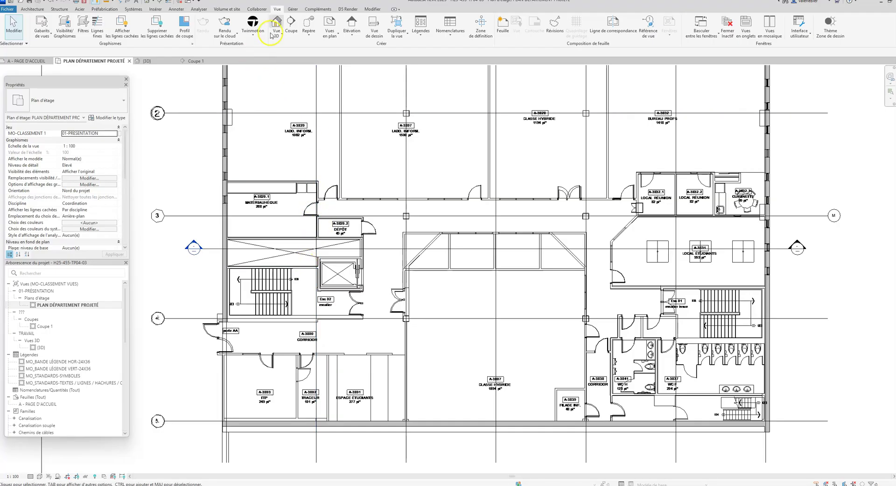
{"action": "left_click", "coordinate": [293, 9]}
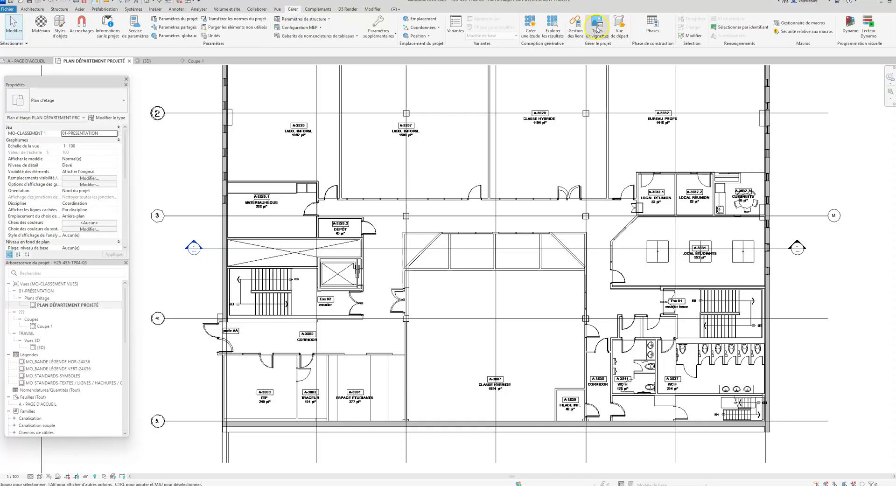
{"action": "left_click", "coordinate": [580, 34]}
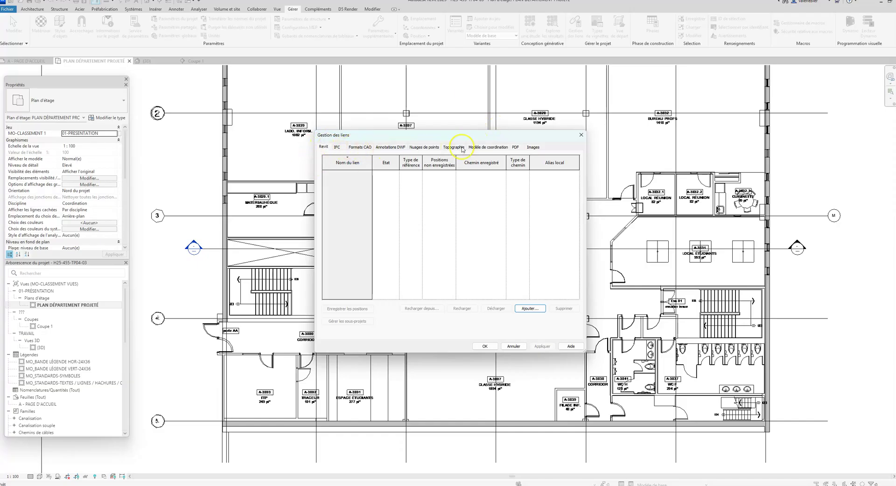
{"action": "left_click", "coordinate": [357, 148]}
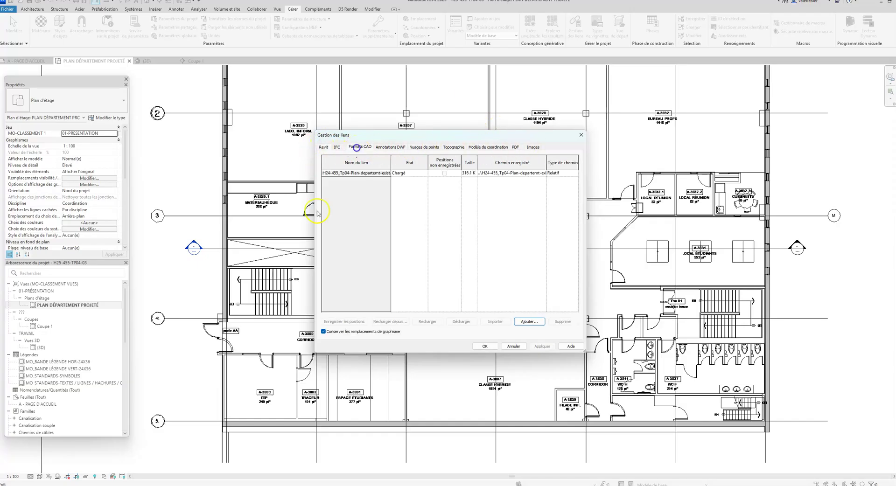
{"action": "left_click", "coordinate": [334, 173]}
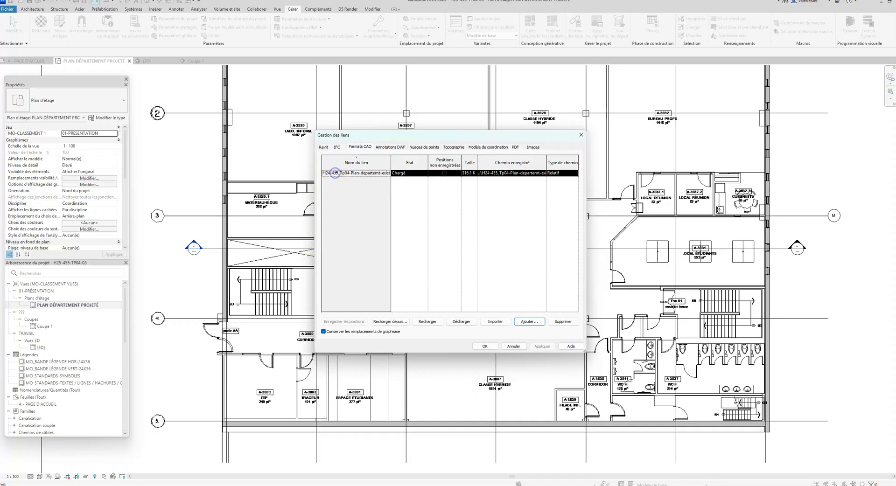
{"action": "left_click", "coordinate": [426, 325]}
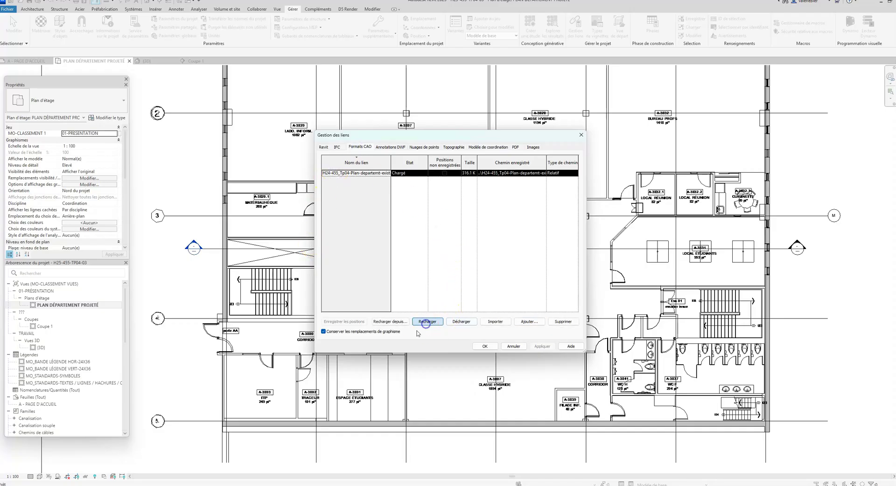
{"action": "left_click", "coordinate": [485, 346]}
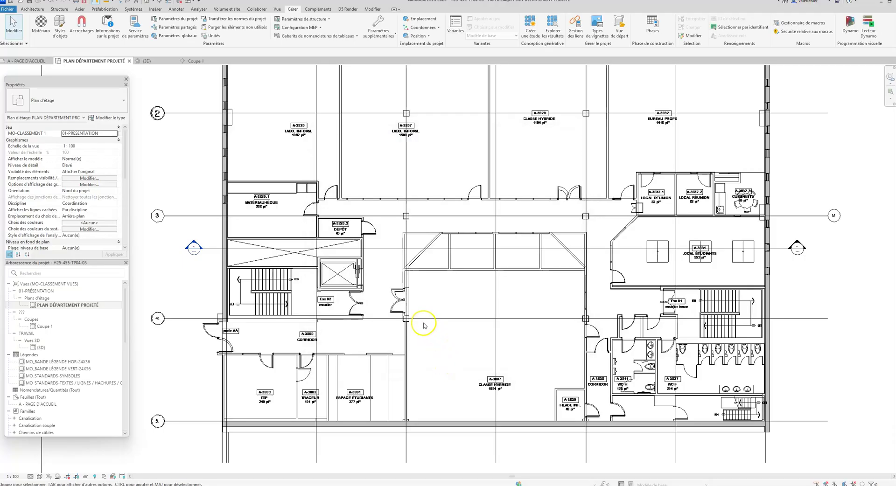
Start reloading the CAD link from another file and browse to the 455-TP04 tutorials folder inside the BIM folder
{"action": "scroll", "coordinate": [424, 325], "scroll_direction": "down", "scroll_amount": 3}
{"action": "scroll", "coordinate": [454, 324], "scroll_direction": "up", "scroll_amount": 2}
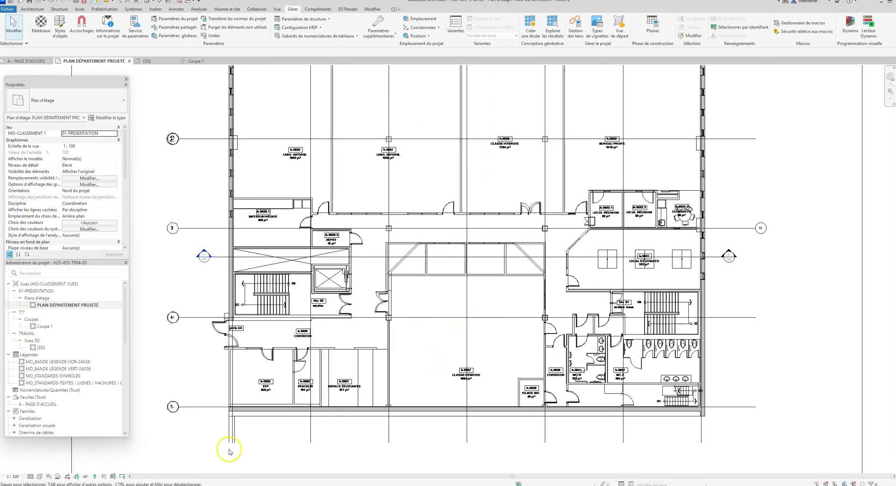
{"action": "left_click", "coordinate": [362, 174]}
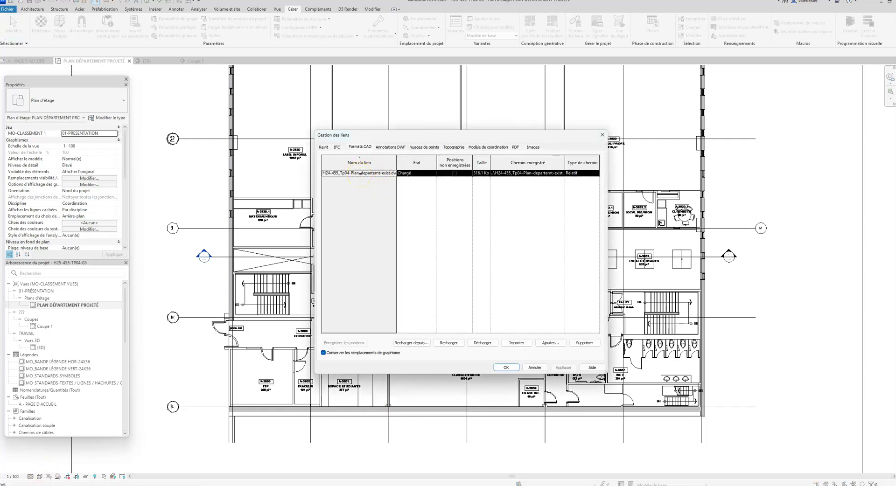
{"action": "left_click", "coordinate": [408, 343]}
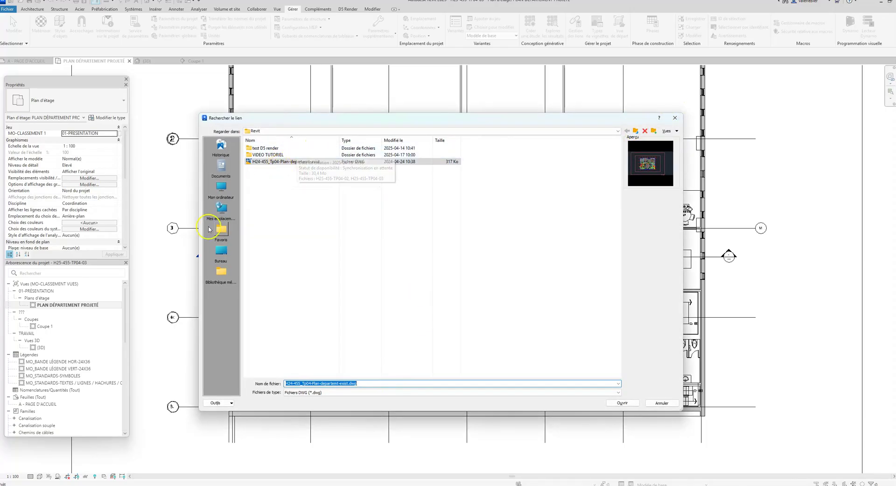
{"action": "left_click", "coordinate": [635, 131]}
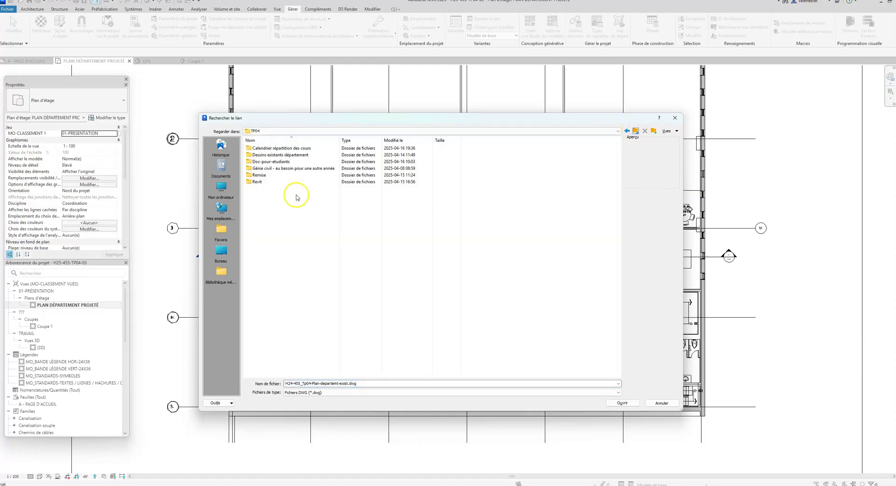
{"action": "left_click", "coordinate": [636, 131]}
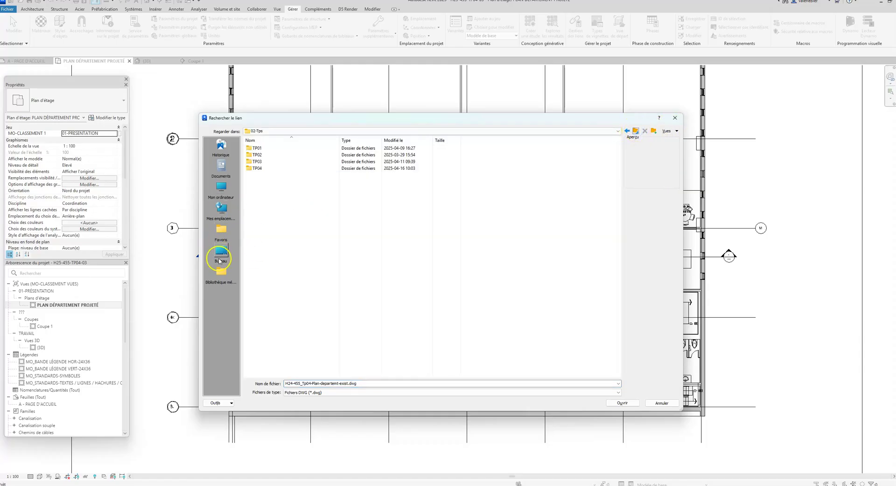
{"action": "left_click", "coordinate": [221, 251]}
{"action": "double_click", "coordinate": [268, 155]}
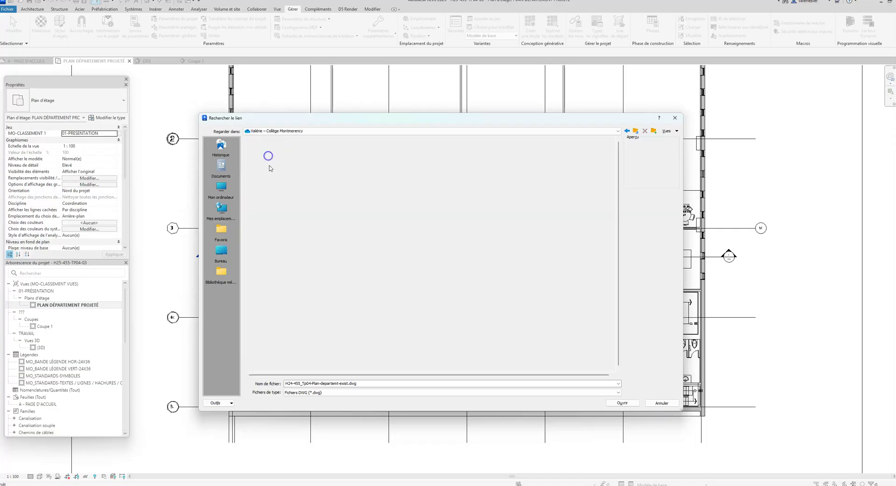
{"action": "double_click", "coordinate": [256, 235]}
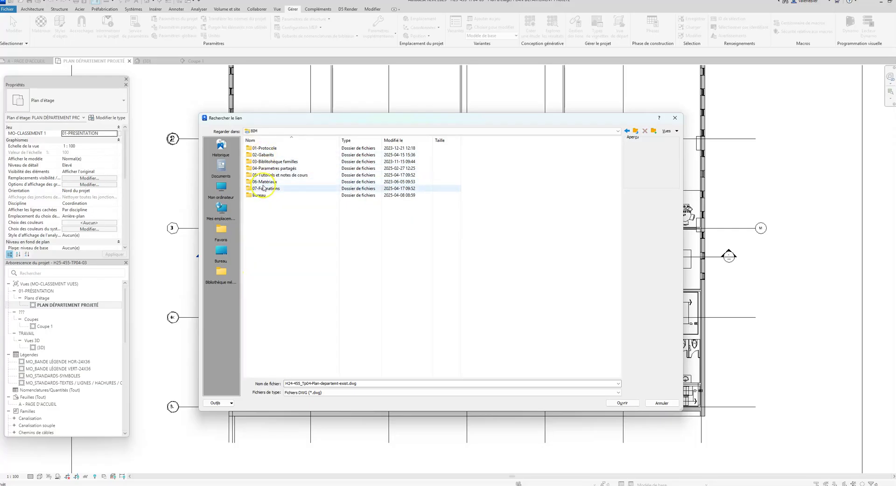
{"action": "left_click", "coordinate": [263, 175]}
{"action": "double_click", "coordinate": [263, 176]}
{"action": "double_click", "coordinate": [261, 149]}
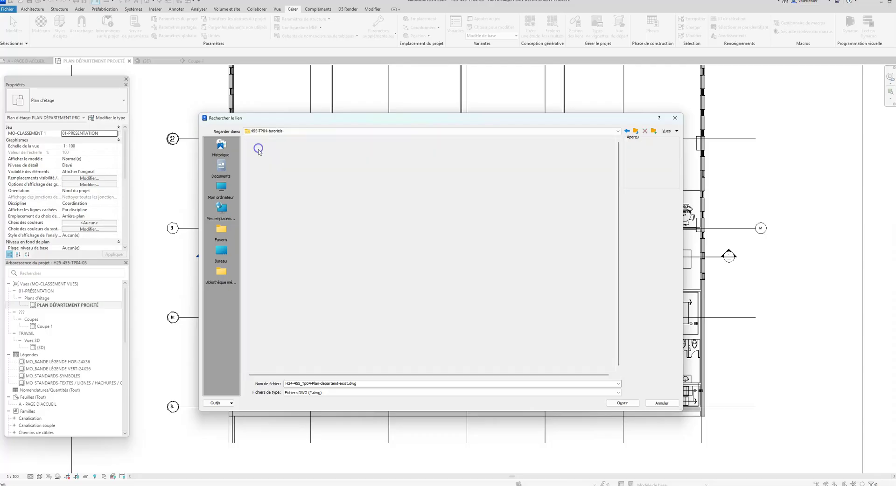
Repoint the link to H25-455_Tp04-Plan-departemt-exist.dwg, apply the change, and check the linked symbol in the plan
{"action": "left_click", "coordinate": [277, 149]}
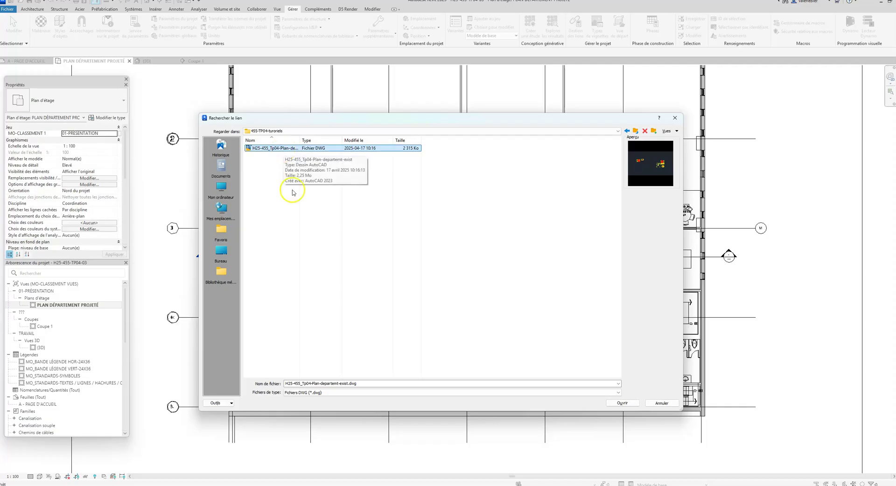
{"action": "left_click", "coordinate": [621, 404]}
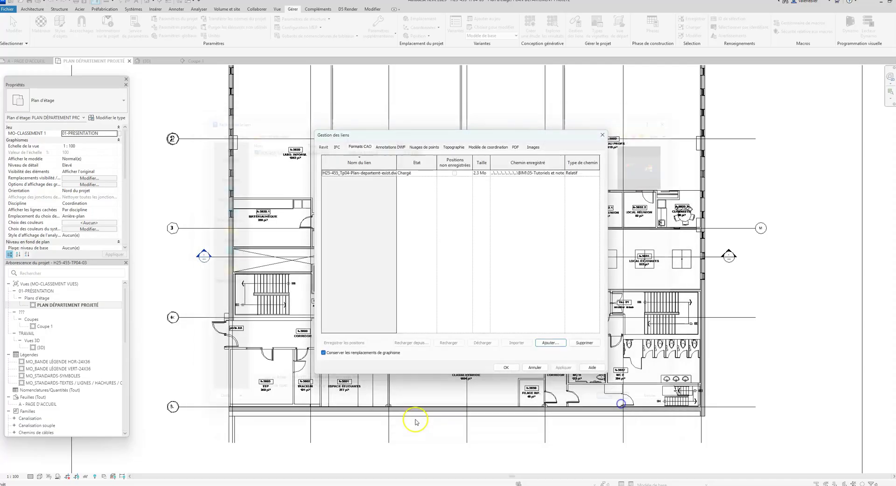
{"action": "left_click", "coordinate": [512, 371]}
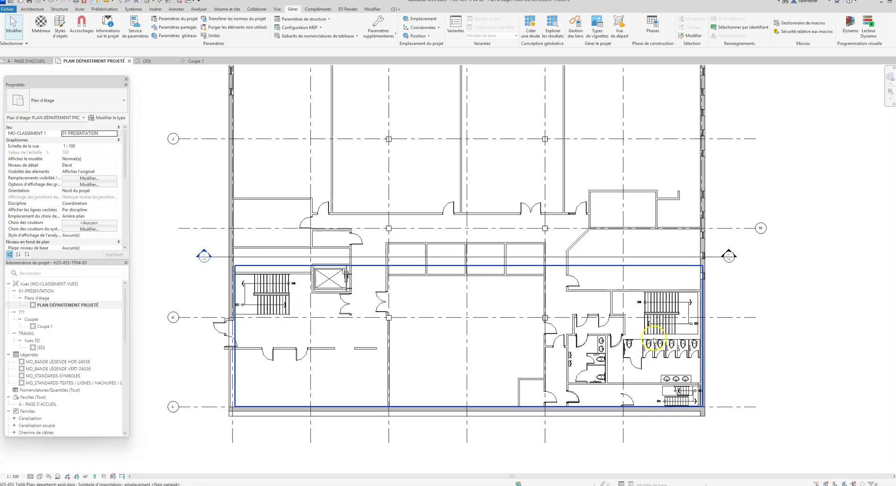
{"action": "left_click", "coordinate": [669, 354]}
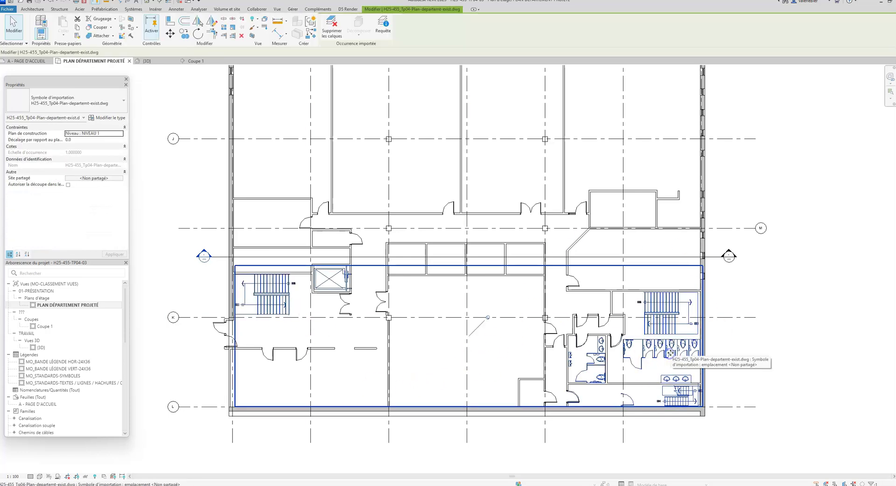
{"action": "key", "text": "Escape"}
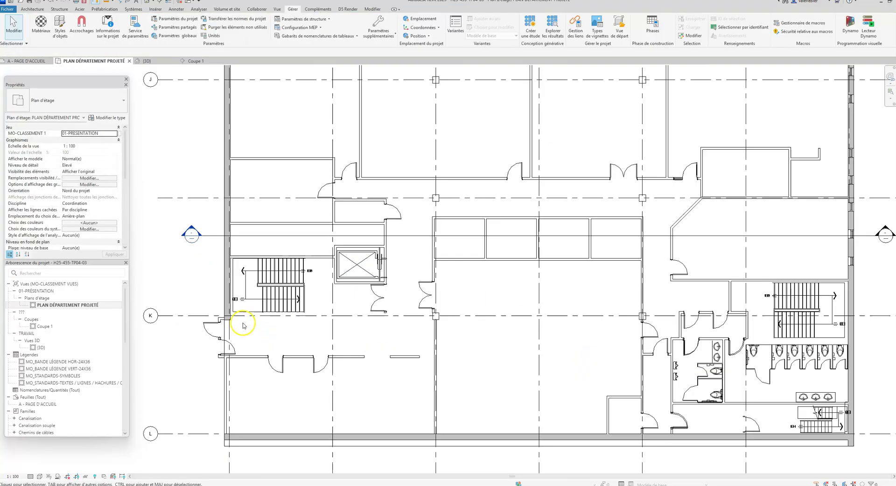
Draw a c1-127mm wall along grid K below the stairs, from the exterior wall to the line of the elevator wall
{"action": "scroll", "coordinate": [240, 320], "scroll_direction": "up", "scroll_amount": 3}
{"action": "left_click", "coordinate": [247, 247]}
{"action": "right_click", "coordinate": [248, 247]}
{"action": "left_click", "coordinate": [268, 321]}
{"action": "left_click", "coordinate": [229, 316]}
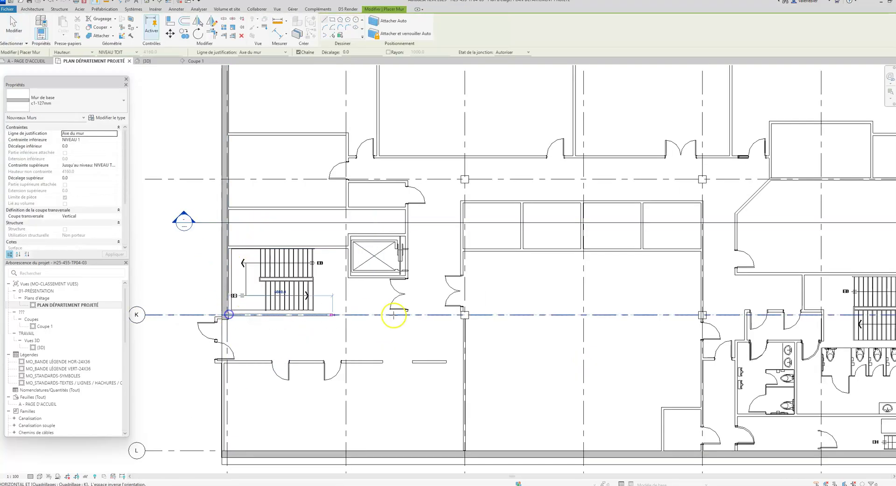
{"action": "left_click", "coordinate": [406, 315]}
{"action": "key", "text": "Escape"}
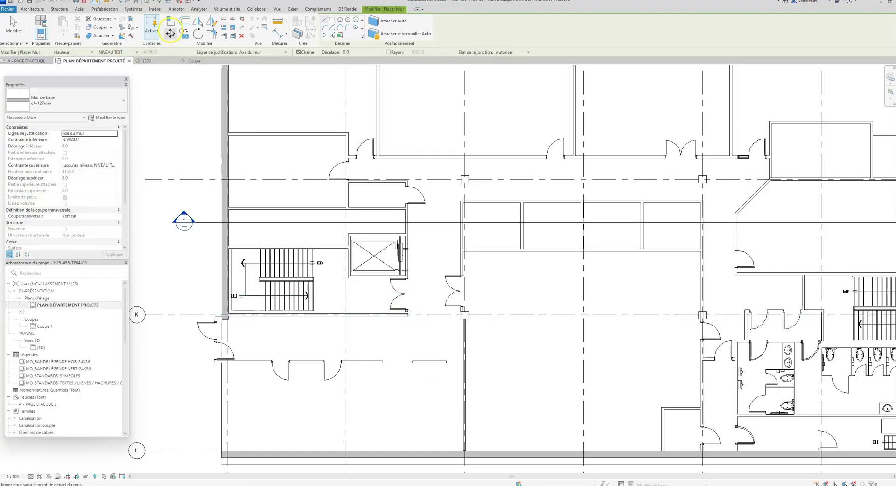
Trim the new grid K wall and the vertical wall beside the elevator to a corner
{"action": "left_click", "coordinate": [214, 33]}
{"action": "scroll", "coordinate": [411, 261], "scroll_direction": "up", "scroll_amount": 3}
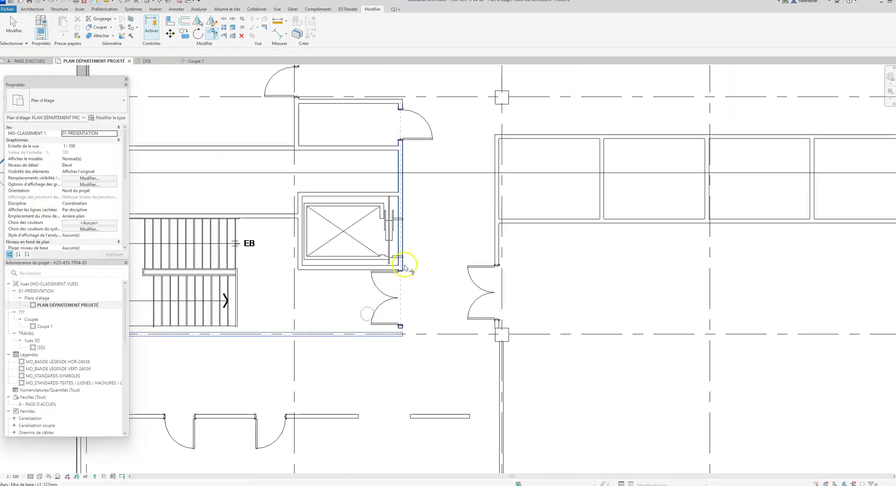
{"action": "scroll", "coordinate": [284, 398], "scroll_direction": "down", "scroll_amount": 5}
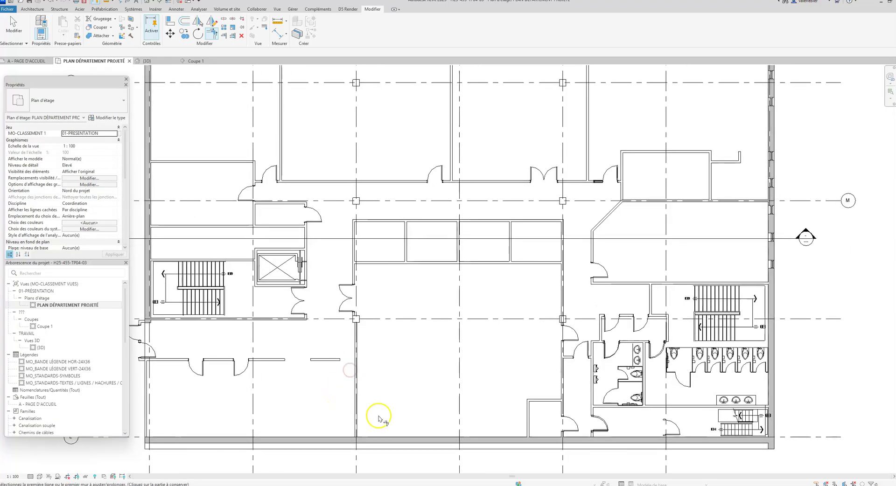
{"action": "key", "text": "Escape"}
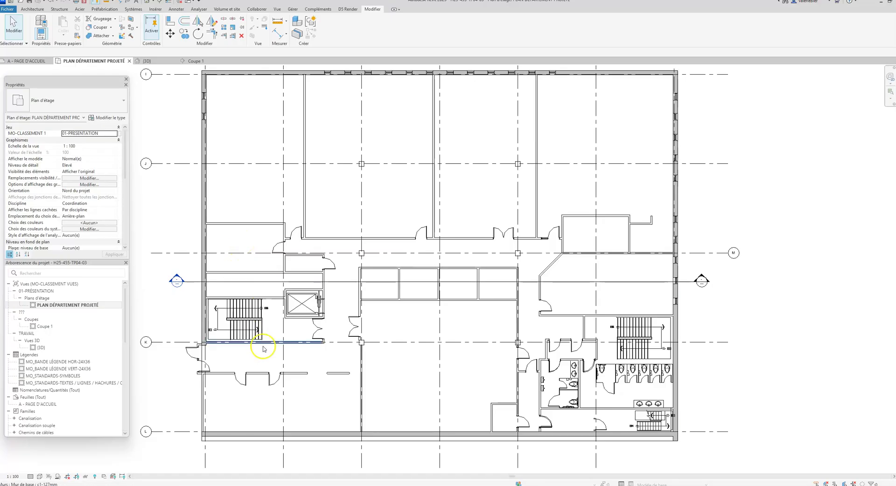
Draw two vertical c1-127mm partitions from the corridor wall below grid K to the exterior wall at grid L
{"action": "left_click", "coordinate": [292, 373]}
{"action": "right_click", "coordinate": [297, 372]}
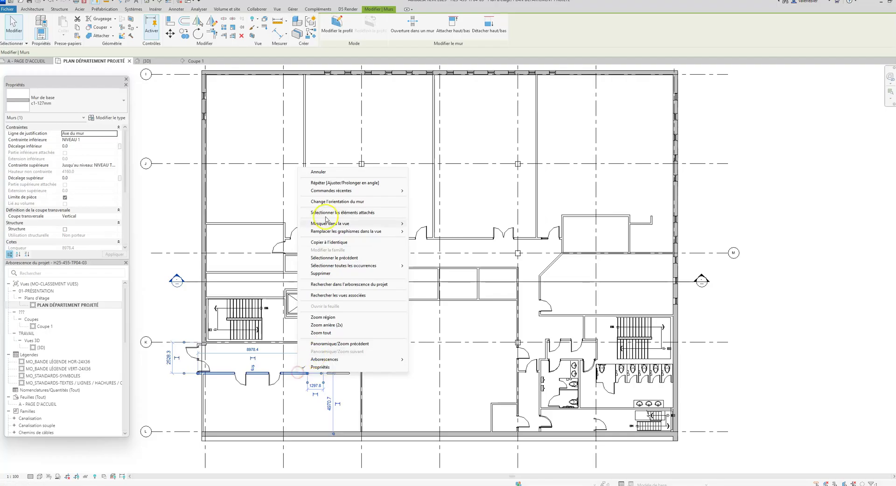
{"action": "left_click", "coordinate": [329, 242]}
{"action": "left_click", "coordinate": [305, 374]}
{"action": "left_click", "coordinate": [307, 428]}
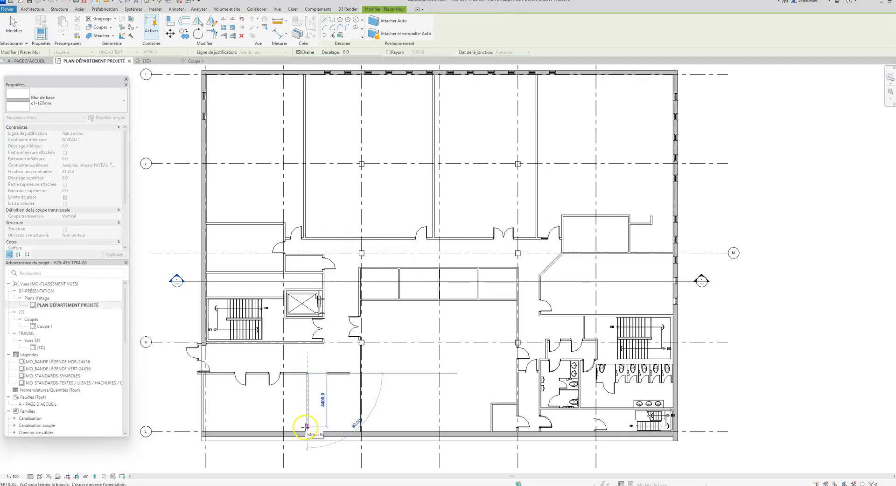
{"action": "key", "text": "Escape"}
{"action": "left_click", "coordinate": [257, 375]}
{"action": "key", "text": "Escape"}
{"action": "key", "text": "Escape"}
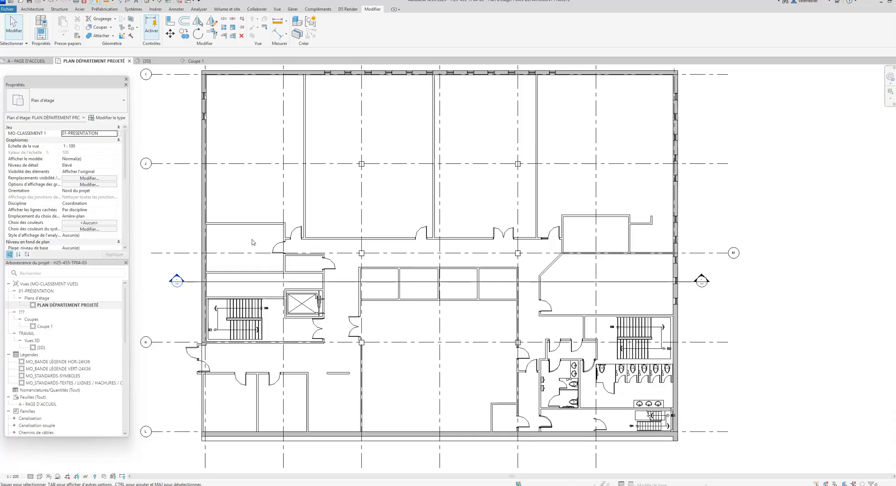
Select together the interior walls enclosing the stairs near grid B, the elevator and the small rooms above them
{"action": "left_click", "coordinate": [236, 271]}
{"action": "left_click", "coordinate": [275, 297], "text": "ctrl"}
{"action": "left_click", "coordinate": [271, 345], "text": "ctrl"}
{"action": "scroll", "coordinate": [294, 295], "scroll_direction": "up", "scroll_amount": 3}
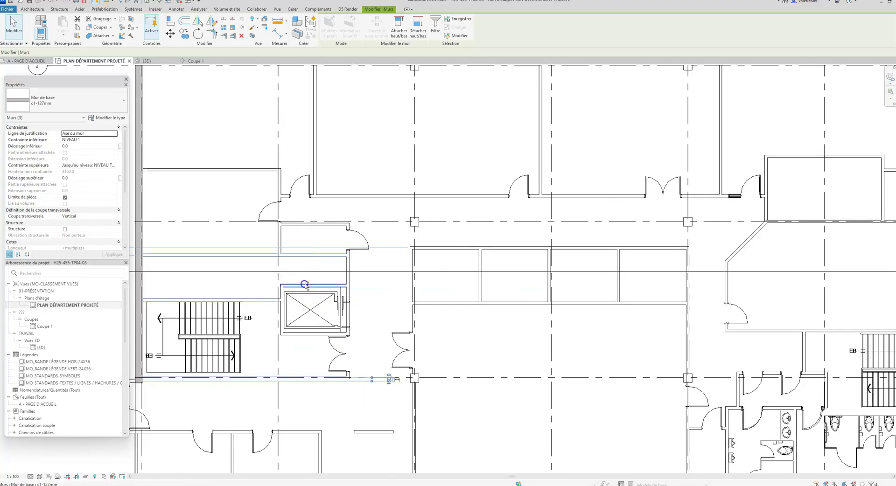
{"action": "left_click", "coordinate": [304, 285], "text": "ctrl"}
{"action": "scroll", "coordinate": [279, 288], "scroll_direction": "up", "scroll_amount": 2}
{"action": "left_click", "coordinate": [285, 291], "text": "ctrl"}
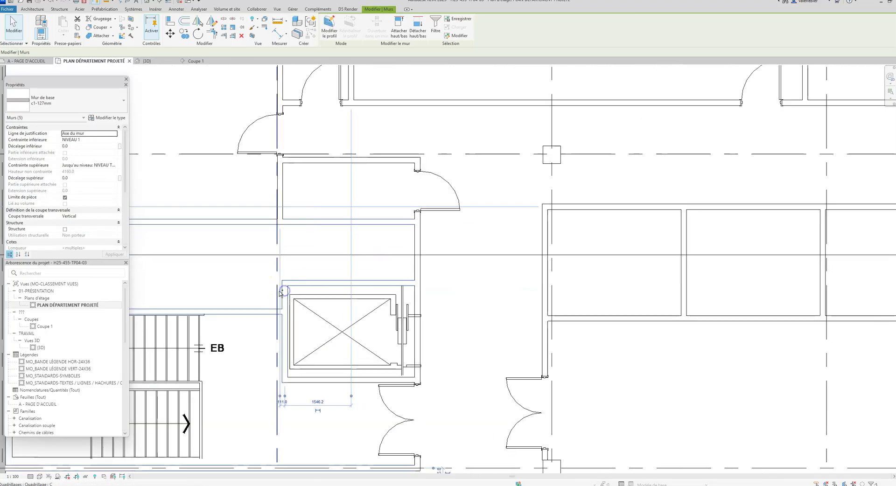
{"action": "left_click", "coordinate": [283, 203], "text": "ctrl"}
{"action": "left_click", "coordinate": [414, 248], "text": "ctrl"}
{"action": "left_click", "coordinate": [412, 248], "text": "ctrl"}
{"action": "left_click", "coordinate": [336, 381], "text": "ctrl"}
{"action": "scroll", "coordinate": [370, 316], "scroll_direction": "down", "scroll_amount": 2}
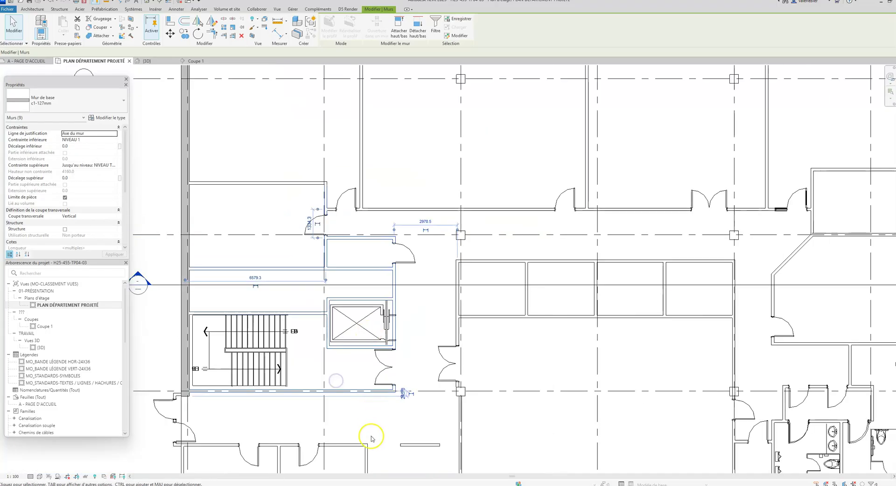
Add the three vertical classroom partitions, the corridor wall below them and the upper wall of the room near grid B to the selection
{"action": "scroll", "coordinate": [371, 438], "scroll_direction": "down", "scroll_amount": 2}
{"action": "left_click", "coordinate": [354, 267], "text": "ctrl"}
{"action": "left_click", "coordinate": [372, 305], "text": "ctrl"}
{"action": "left_click", "coordinate": [464, 265], "text": "ctrl"}
{"action": "left_click", "coordinate": [545, 264], "text": "ctrl"}
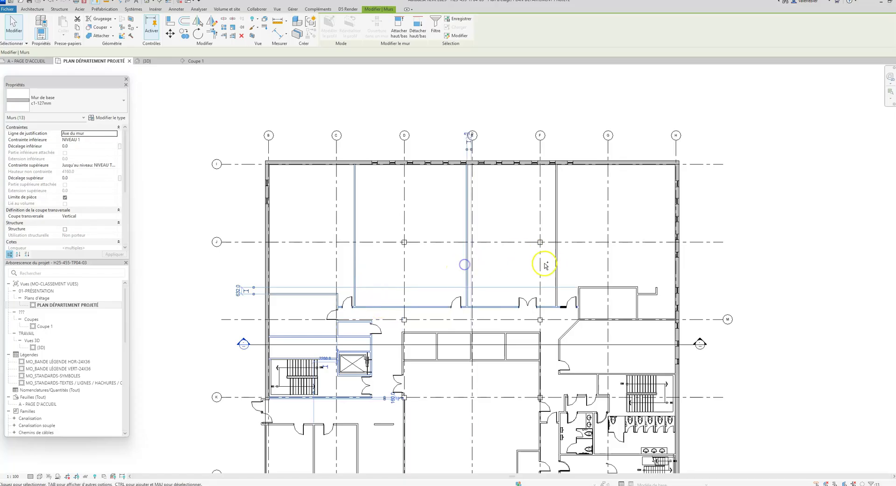
{"action": "left_click", "coordinate": [555, 280], "text": "ctrl"}
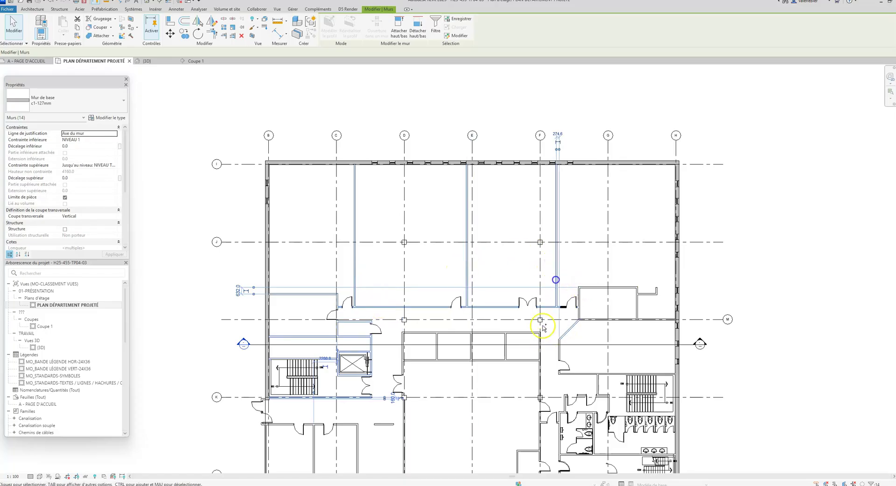
{"action": "left_click", "coordinate": [315, 293], "text": "ctrl"}
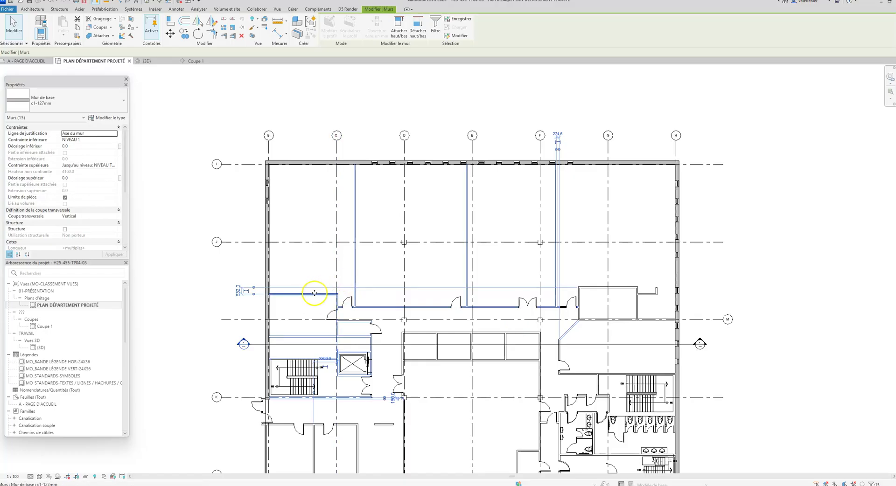
{"action": "scroll", "coordinate": [620, 391], "scroll_direction": "up", "scroll_amount": 1}
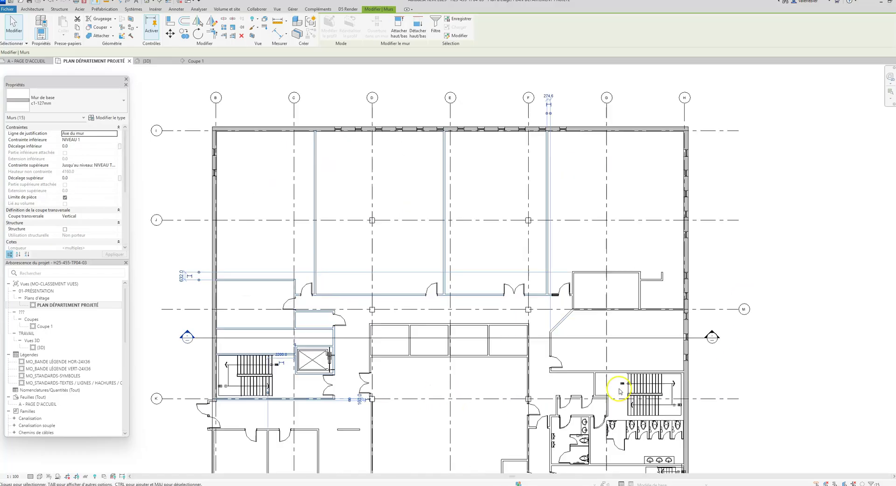
Add the walls around the stairs near grid G and the vestibule along grid K to the wall selection
{"action": "scroll", "coordinate": [619, 390], "scroll_direction": "up", "scroll_amount": 2}
{"action": "left_click", "coordinate": [607, 359], "text": "ctrl"}
{"action": "left_click", "coordinate": [577, 376], "text": "ctrl"}
{"action": "left_click", "coordinate": [586, 403], "text": "ctrl"}
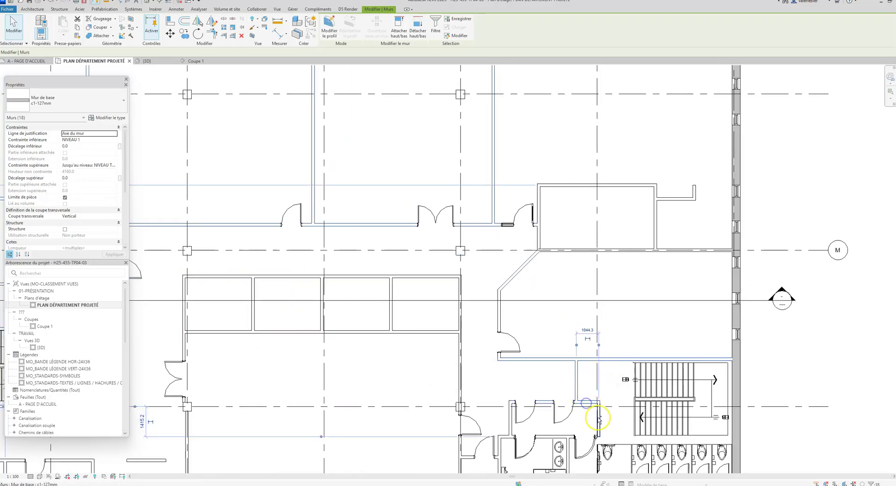
{"action": "scroll", "coordinate": [430, 256], "scroll_direction": "down", "scroll_amount": 2}
{"action": "scroll", "coordinate": [524, 380], "scroll_direction": "up", "scroll_amount": 3}
{"action": "left_click", "coordinate": [408, 310], "text": "ctrl"}
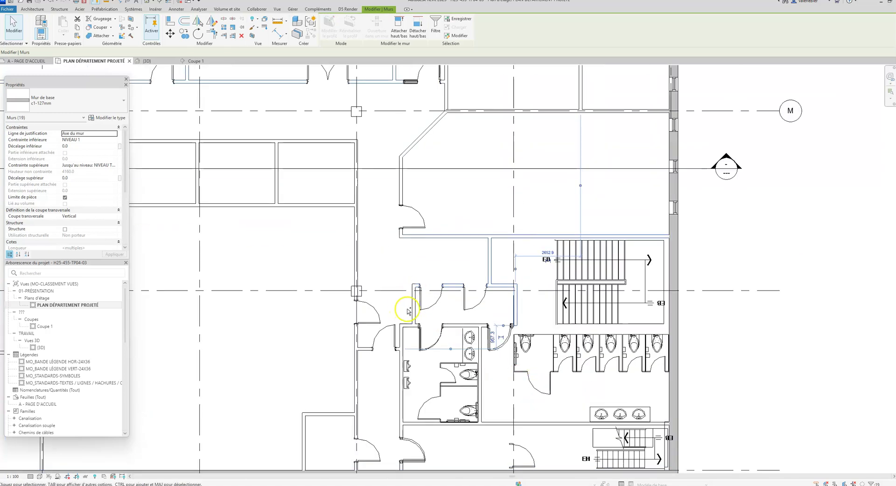
Add the walls enclosing the two washrooms, including the corridor-side wall and the one above the lower stairs, to the selection
{"action": "left_click", "coordinate": [456, 326], "text": "ctrl"}
{"action": "left_click", "coordinate": [400, 363], "text": "ctrl"}
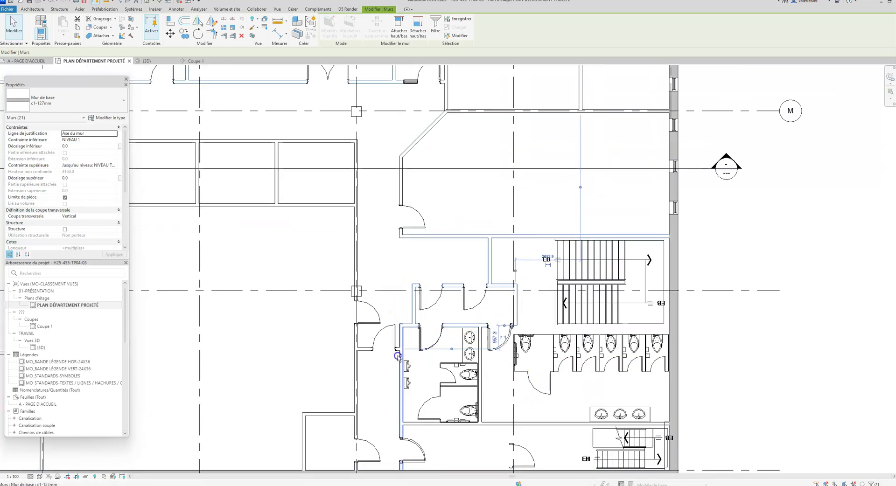
{"action": "left_click", "coordinate": [480, 372], "text": "ctrl"}
{"action": "left_click", "coordinate": [521, 424], "text": "ctrl"}
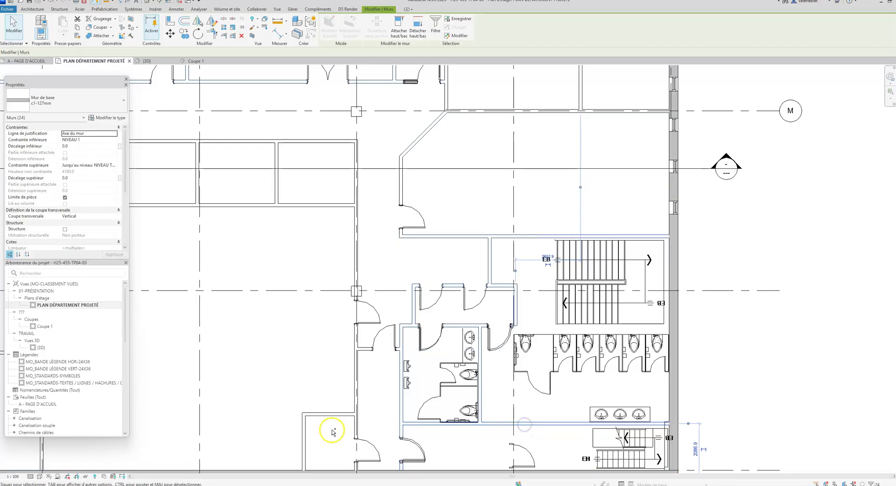
{"action": "left_click", "coordinate": [368, 361], "text": "ctrl"}
{"action": "scroll", "coordinate": [545, 366], "scroll_direction": "down", "scroll_amount": 4}
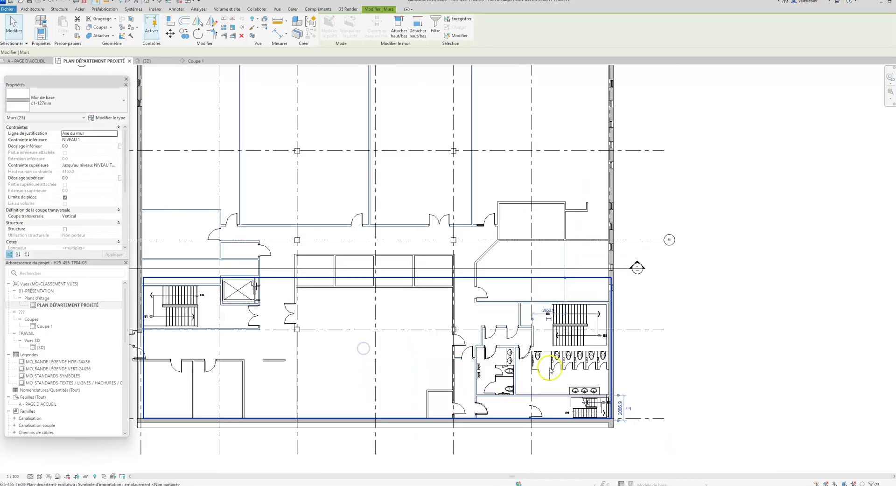
{"action": "middle_click_drag", "start_coordinate": [366, 354], "coordinate": [453, 385]}
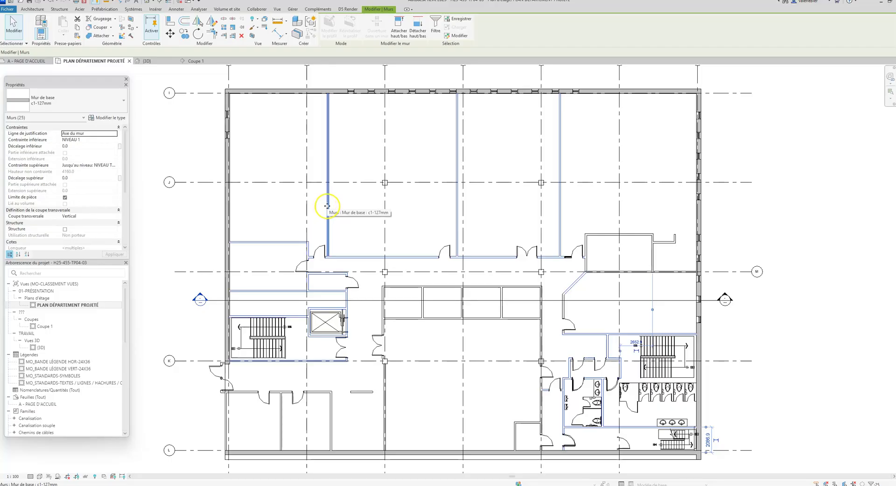
Override the selected walls' graphics by element in this view with a solid-fill cut foreground pattern coloured RGB 192-192-192
{"action": "right_click", "coordinate": [327, 206]}
{"action": "mouse_move", "coordinate": [369, 273]}
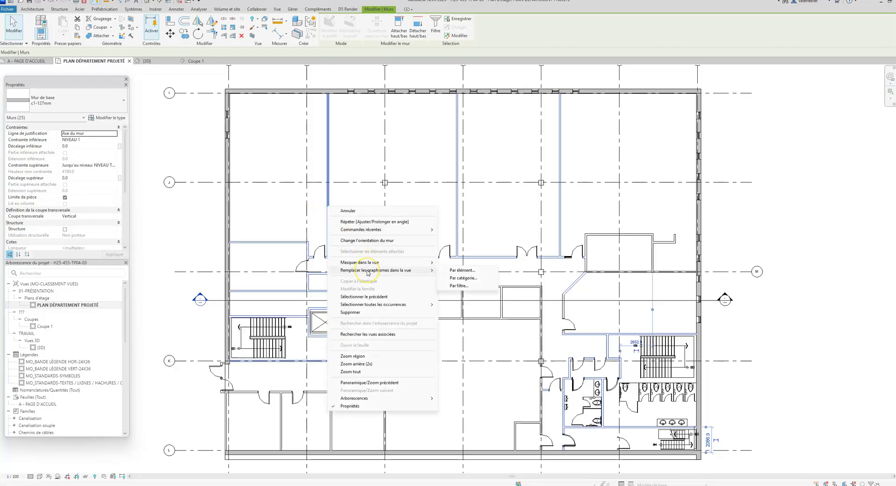
{"action": "left_click", "coordinate": [455, 274]}
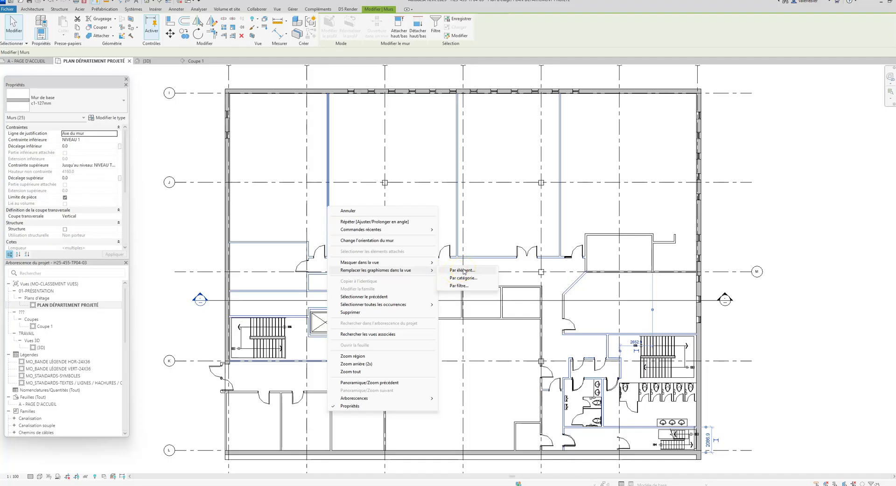
{"action": "left_click", "coordinate": [461, 271]}
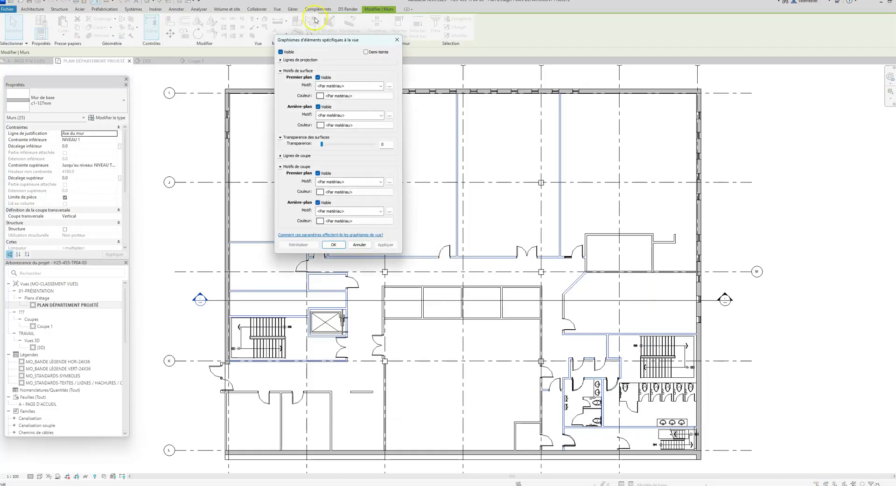
{"action": "left_click_drag", "start_coordinate": [322, 40], "coordinate": [362, 118]}
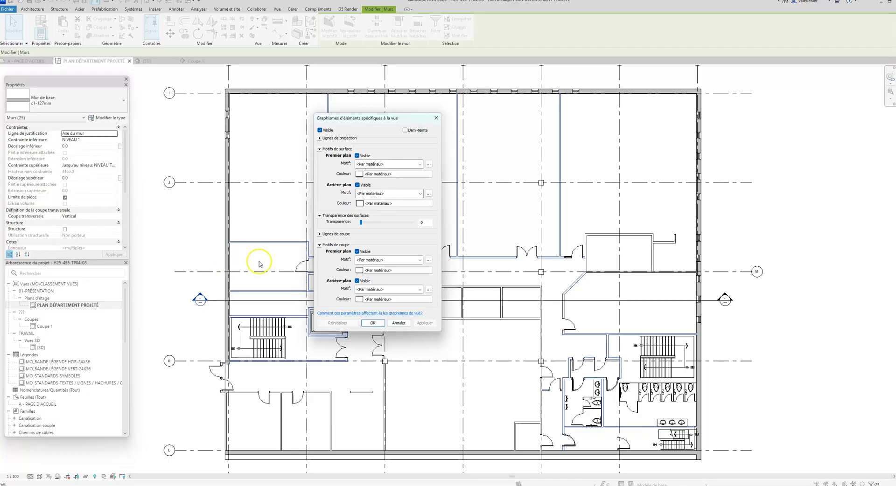
{"action": "left_click", "coordinate": [372, 260]}
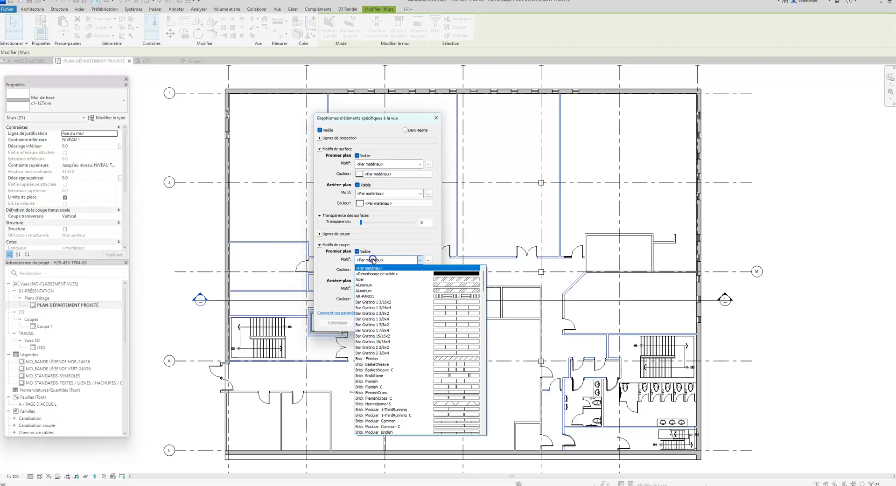
{"action": "left_click", "coordinate": [433, 274]}
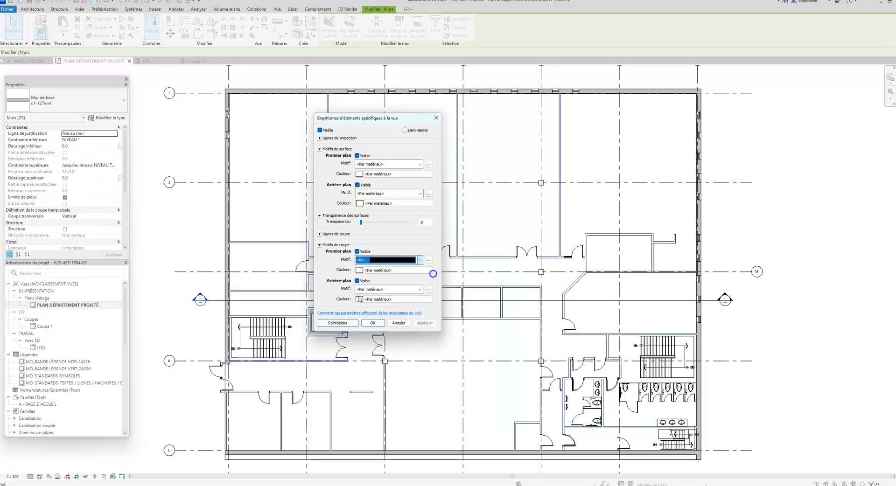
{"action": "left_click", "coordinate": [373, 270]}
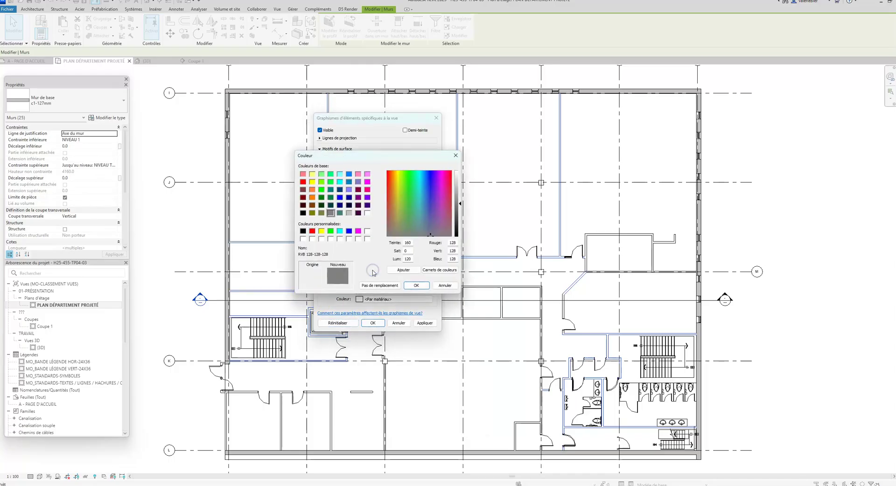
{"action": "left_click", "coordinate": [349, 212]}
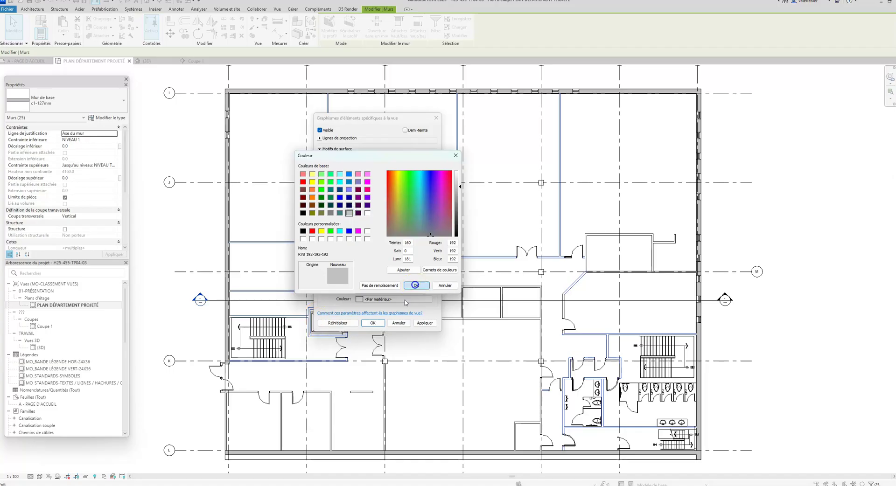
{"action": "left_click", "coordinate": [415, 285]}
{"action": "left_click", "coordinate": [372, 323]}
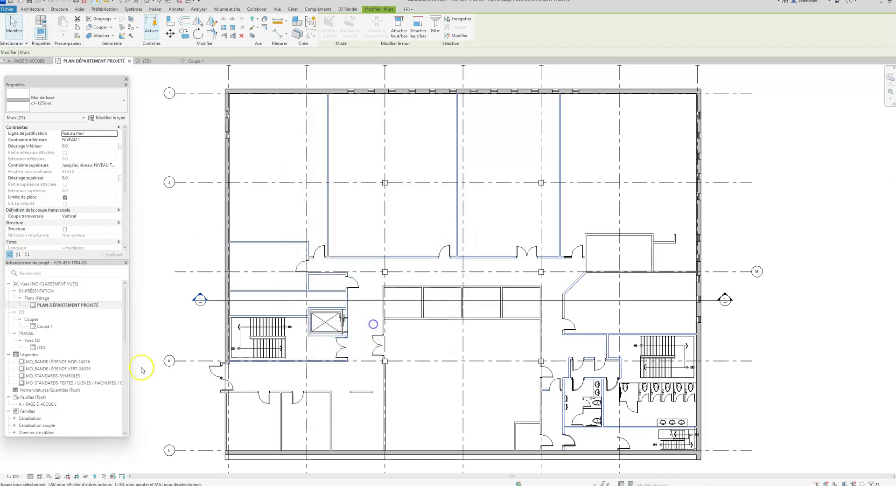
{"action": "left_click", "coordinate": [167, 334]}
{"action": "left_click", "coordinate": [397, 155]}
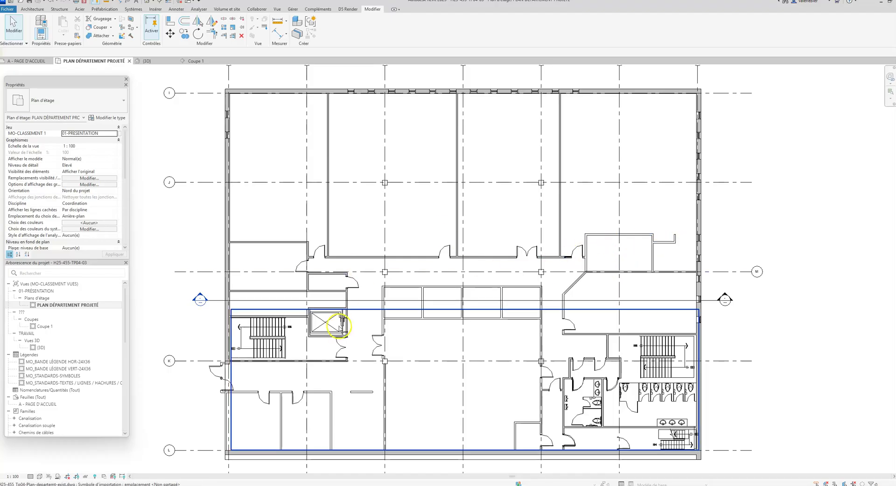
{"action": "left_click", "coordinate": [346, 357]}
{"action": "key", "text": "Delete"}
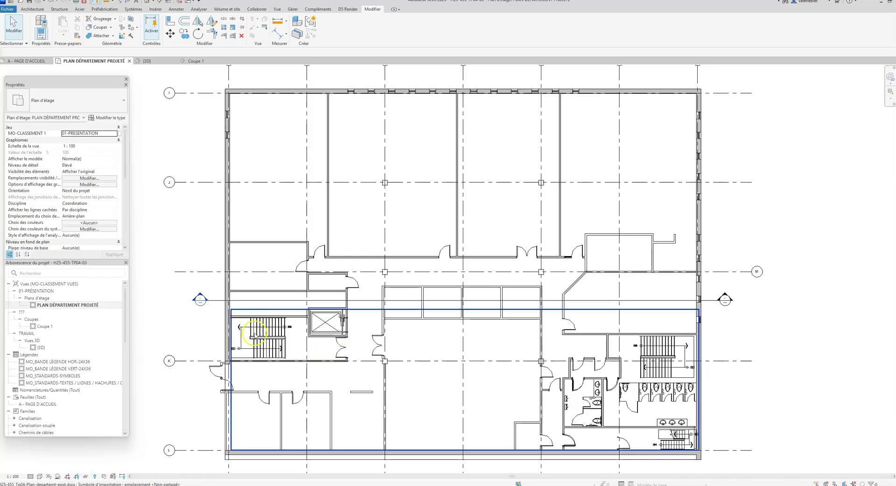
Open the {3D} view and examine the properties of the building floor and an interior classroom partition
{"action": "double_click", "coordinate": [41, 348]}
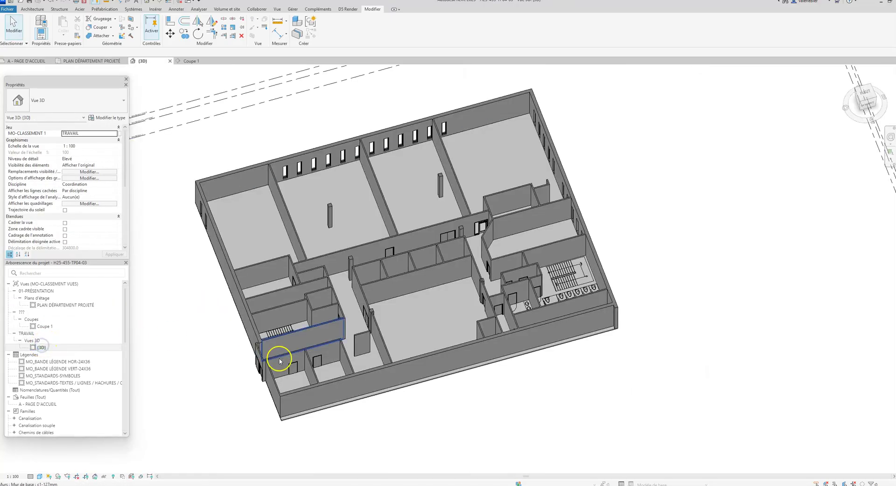
{"action": "left_click", "coordinate": [296, 417]}
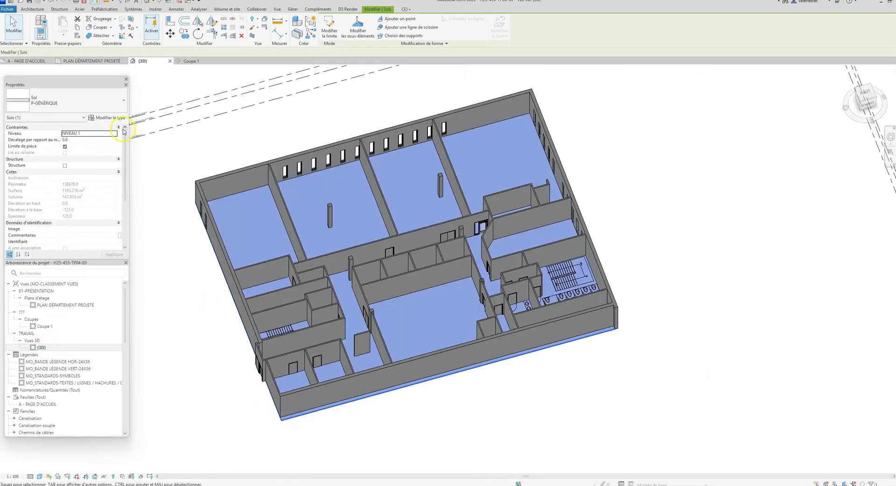
{"action": "left_click", "coordinate": [216, 386]}
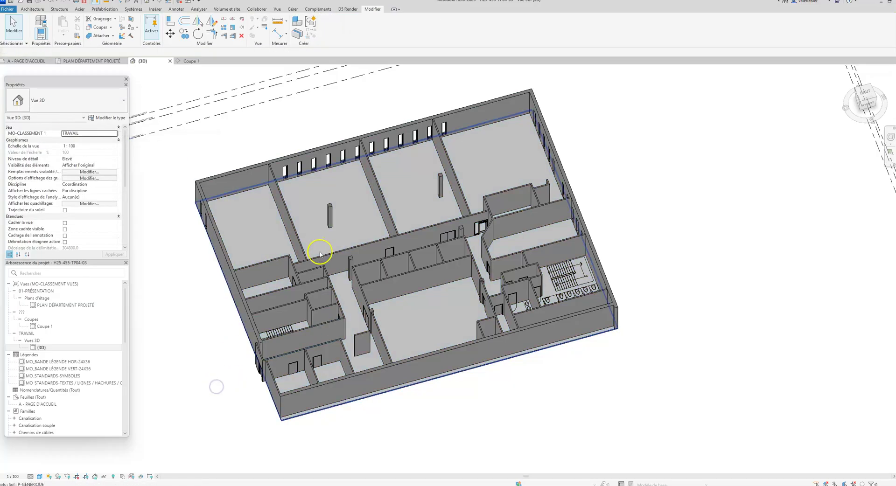
{"action": "left_click", "coordinate": [255, 230]}
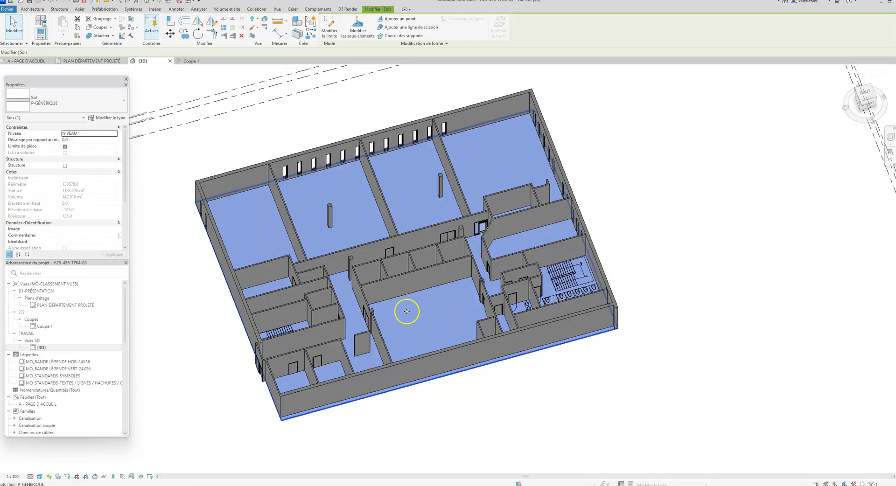
{"action": "left_click", "coordinate": [463, 408]}
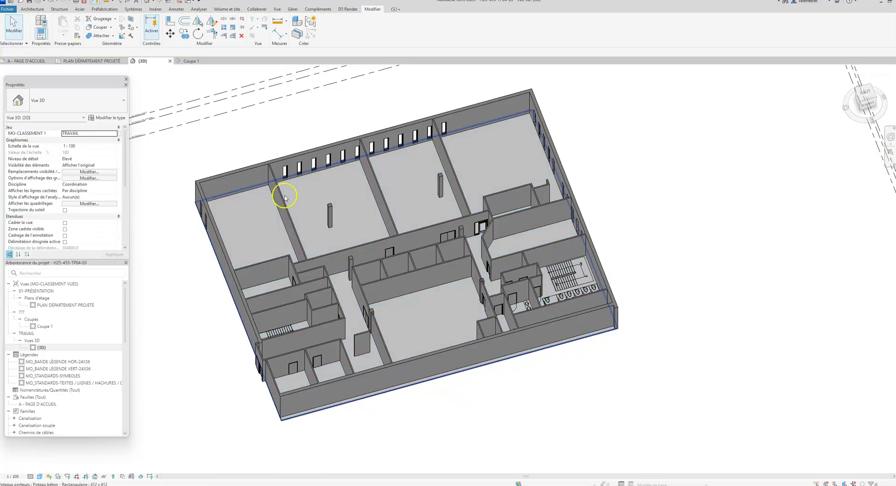
{"action": "scroll", "coordinate": [247, 196], "scroll_direction": "up", "scroll_amount": 3}
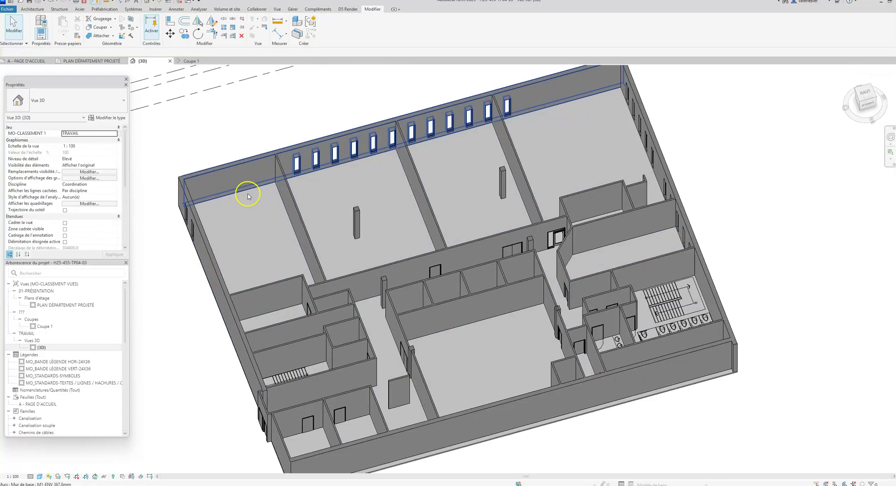
{"action": "left_click", "coordinate": [306, 235]}
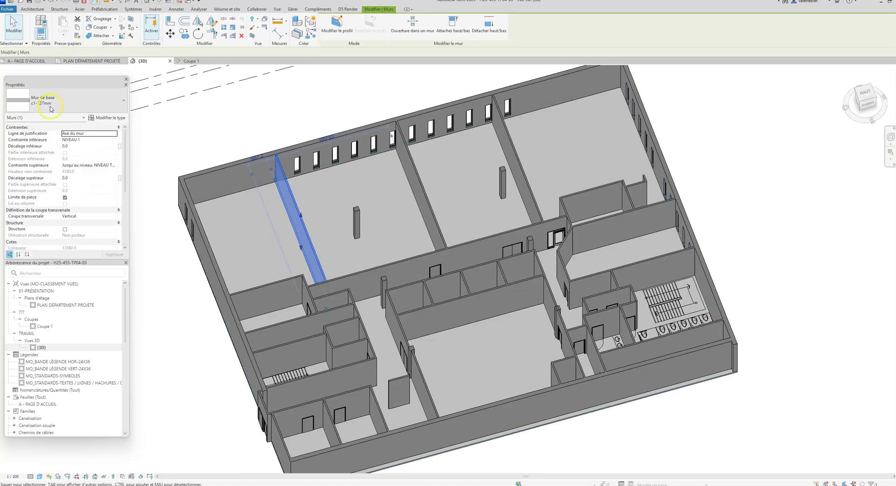
Open the layer assembly of the M1-ENV 367.6mm exterior wall along the row of windows and enlarge the editing dialog
{"action": "left_click", "coordinate": [236, 186]}
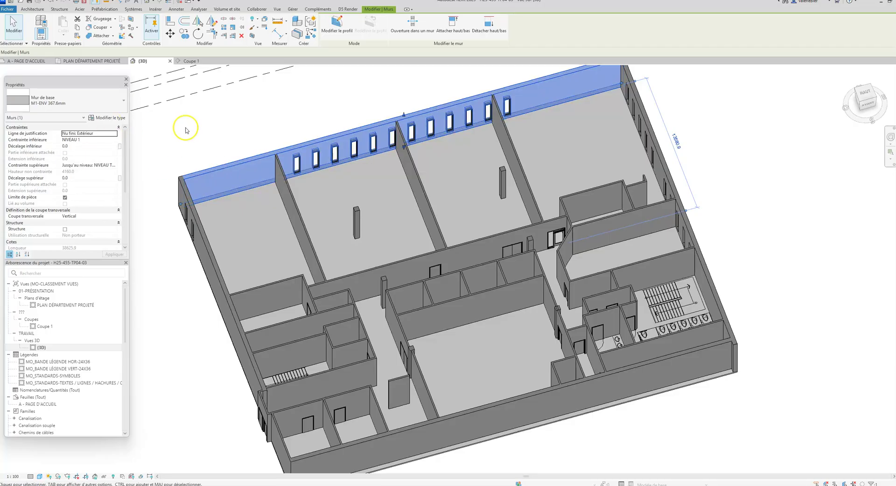
{"action": "left_click", "coordinate": [115, 117]}
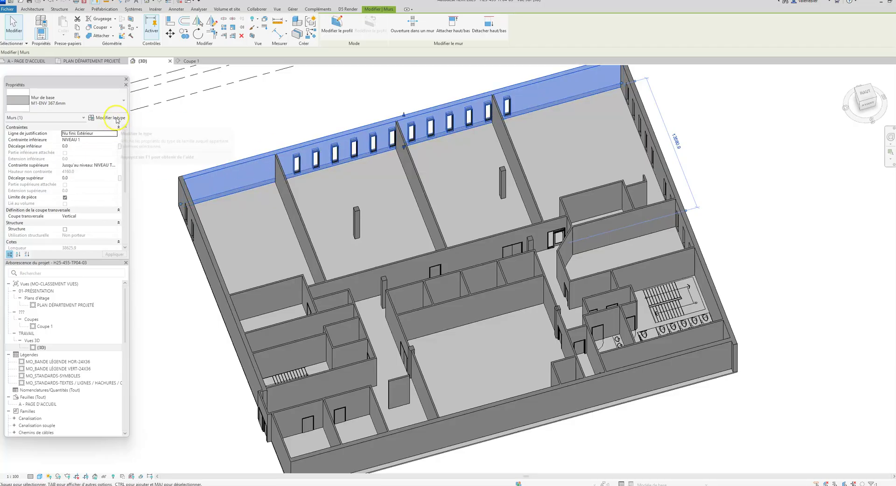
{"action": "left_click", "coordinate": [508, 204]}
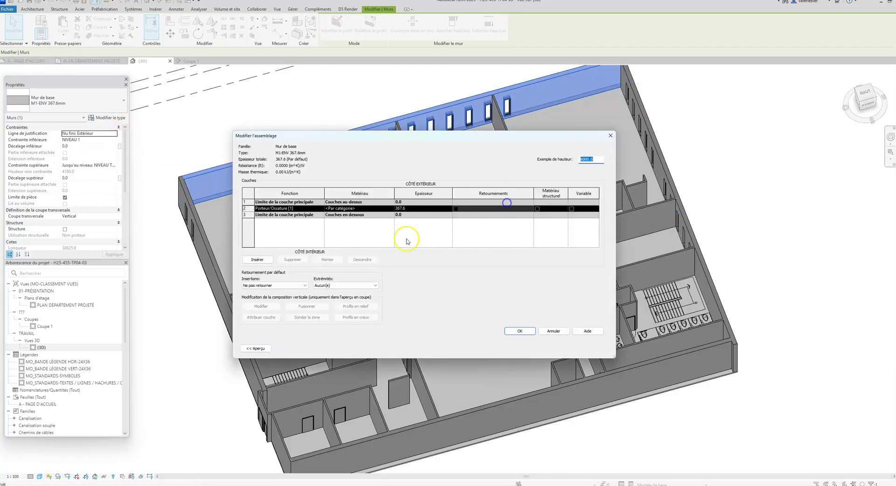
{"action": "left_click_drag", "start_coordinate": [614, 355], "coordinate": [647, 399]}
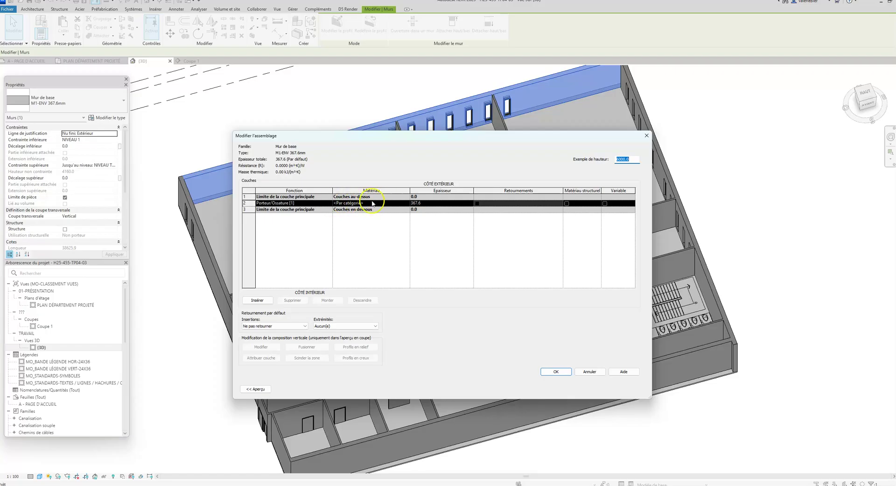
Search the material browser for "gypse" and choose GYPSE INT for the structural layer of the M1-ENV 367.6mm wall
{"action": "left_click", "coordinate": [408, 203]}
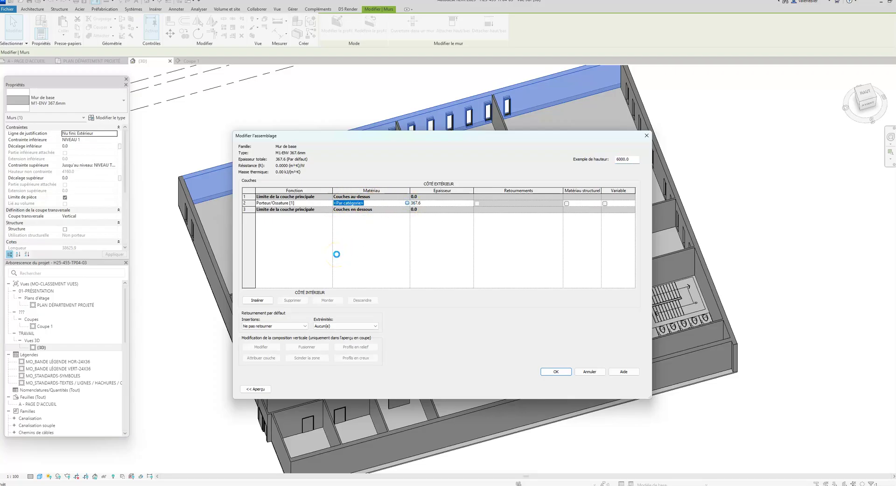
{"action": "left_click", "coordinate": [301, 174]}
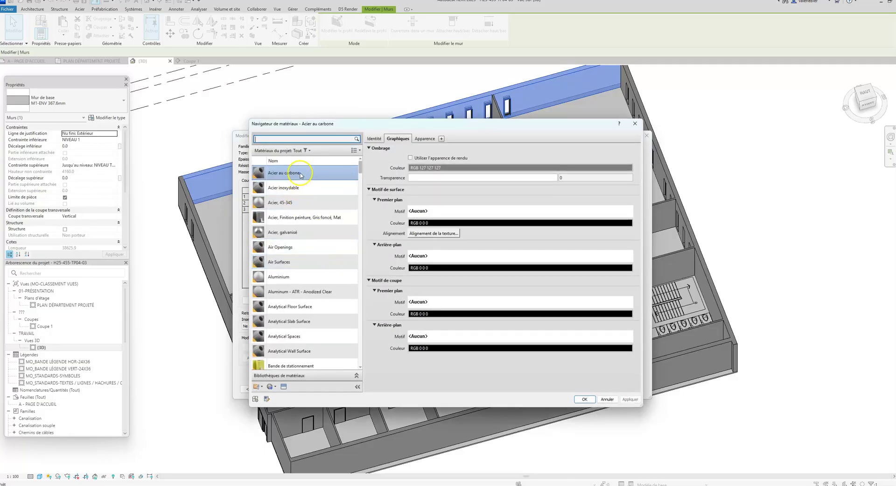
{"action": "left_click", "coordinate": [283, 142]}
{"action": "type", "text": "gypse"}
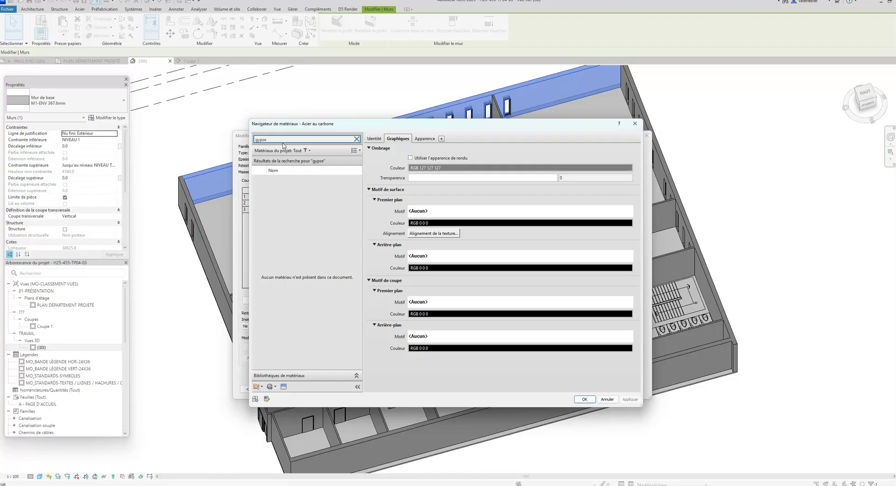
{"action": "left_click", "coordinate": [281, 200]}
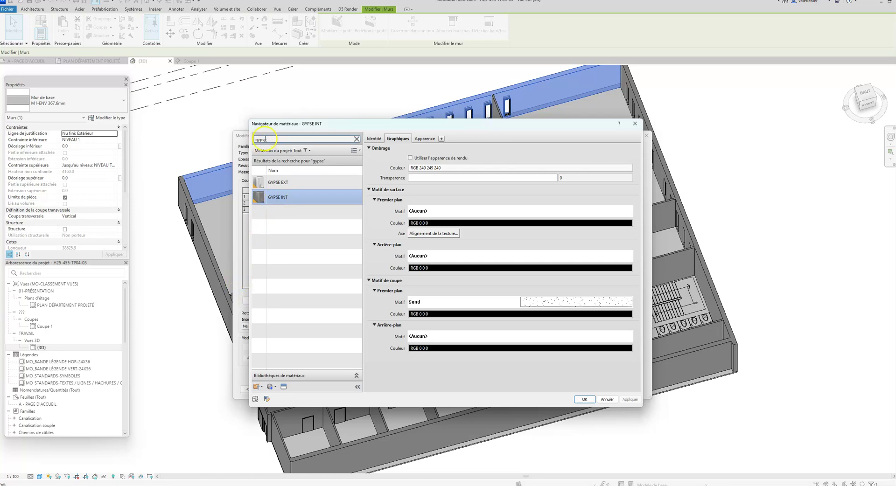
Set the wall paint colour in GYPSE INT's appearance to white, RGB 255-255-255, and enlarge the appearance preview
{"action": "left_click", "coordinate": [424, 138]}
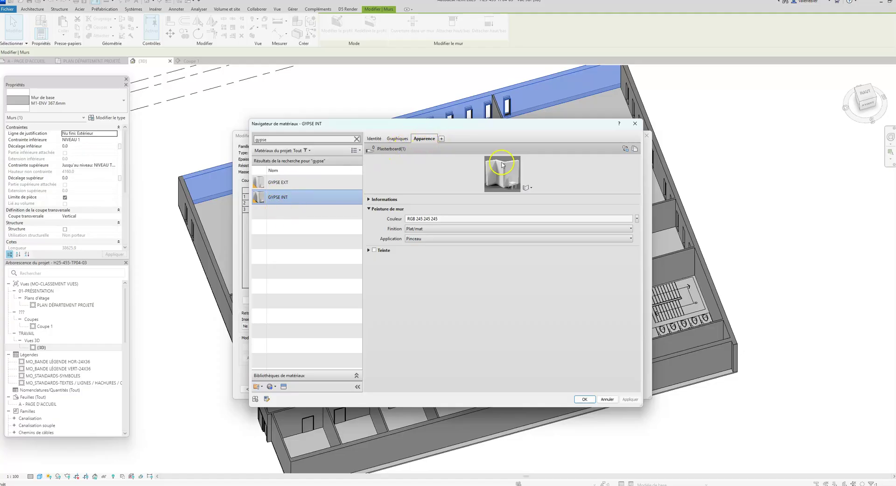
{"action": "left_click", "coordinate": [438, 220]}
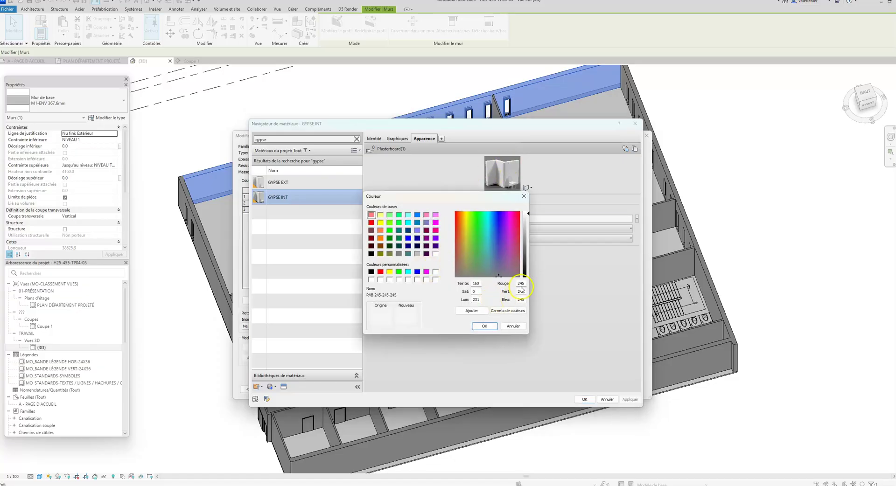
{"action": "left_click_drag", "start_coordinate": [524, 215], "coordinate": [530, 212]}
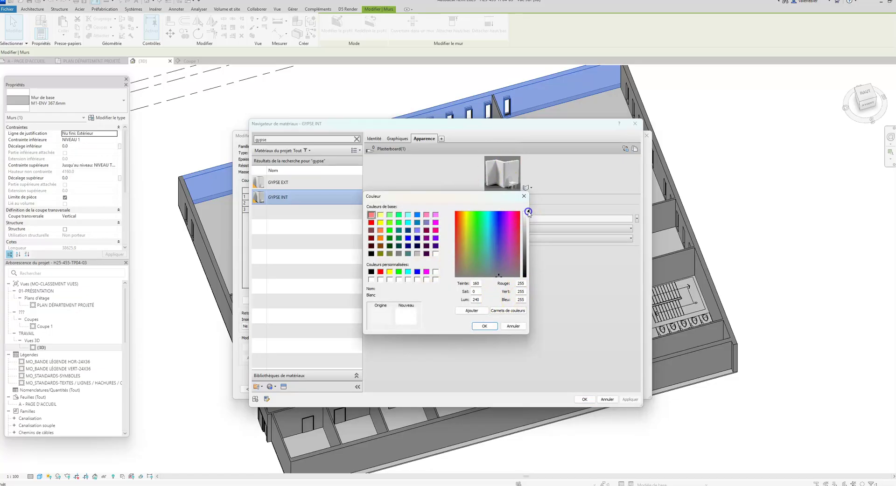
{"action": "left_click", "coordinate": [485, 326]}
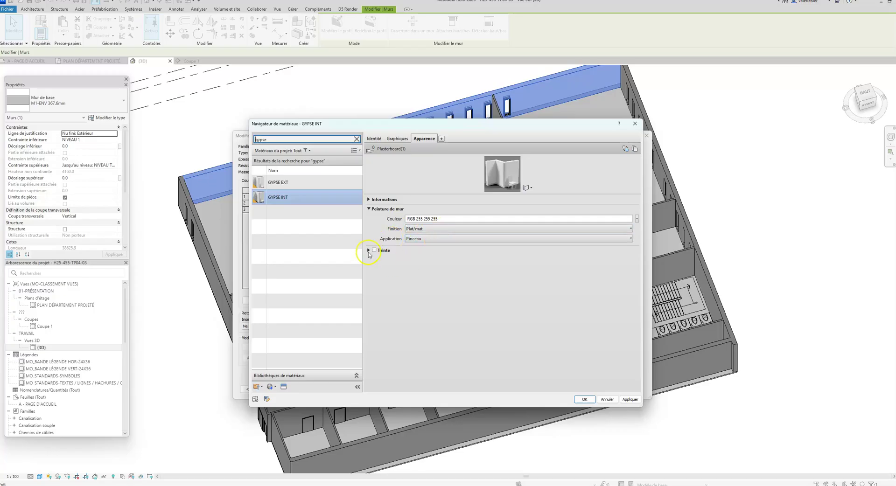
{"action": "left_click_drag", "start_coordinate": [479, 193], "coordinate": [475, 280]}
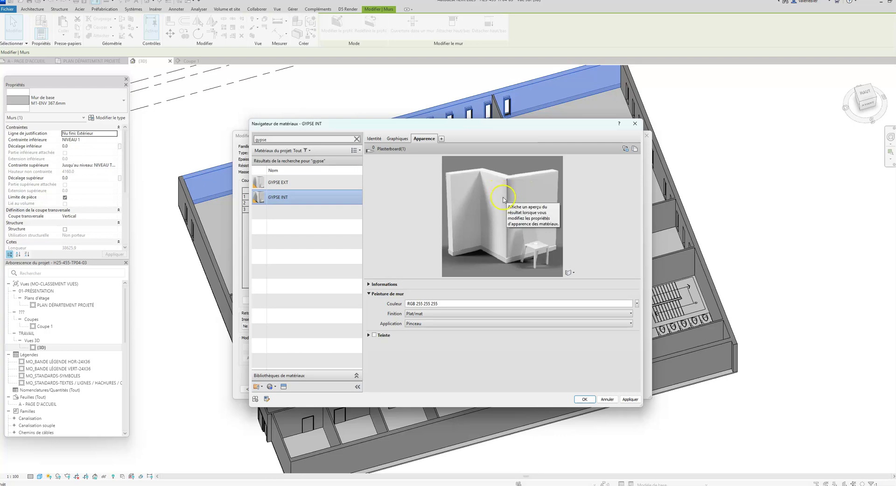
Apply the GYPSE INT material to the M1-ENV 367.6mm wall type and clear the wall selection
{"action": "left_click", "coordinate": [584, 400]}
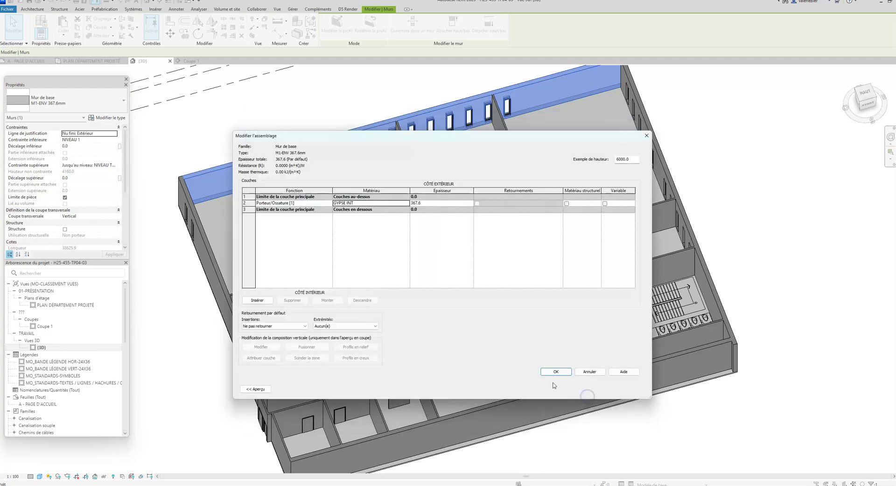
{"action": "left_click", "coordinate": [559, 372]}
{"action": "left_click", "coordinate": [544, 422]}
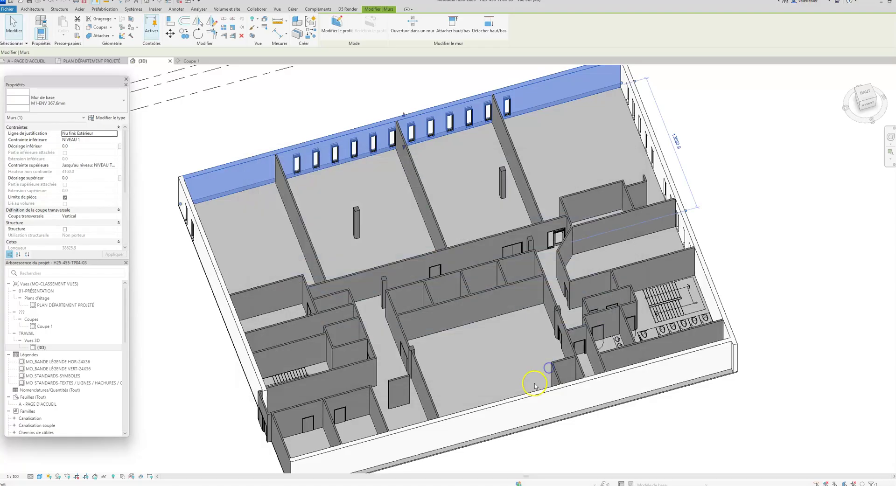
{"action": "left_click", "coordinate": [404, 219]}
{"action": "left_click", "coordinate": [798, 196]}
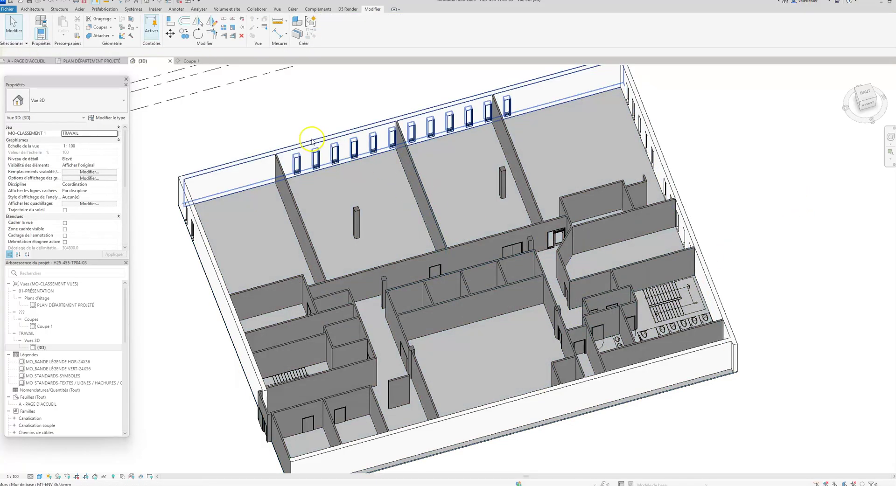
Assign the GYPSE INT material to the structural layer of the classroom partition type c1-127mm
{"action": "left_click", "coordinate": [289, 199]}
{"action": "left_click", "coordinate": [105, 117]}
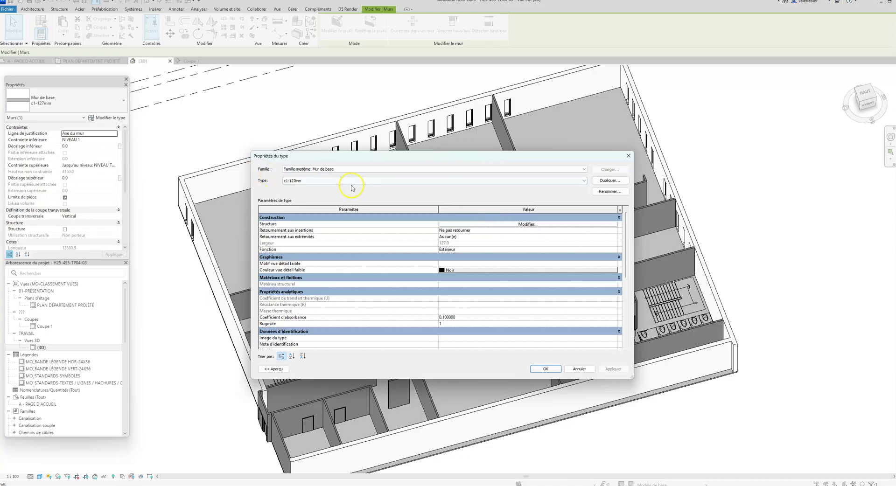
{"action": "left_click", "coordinate": [521, 224]}
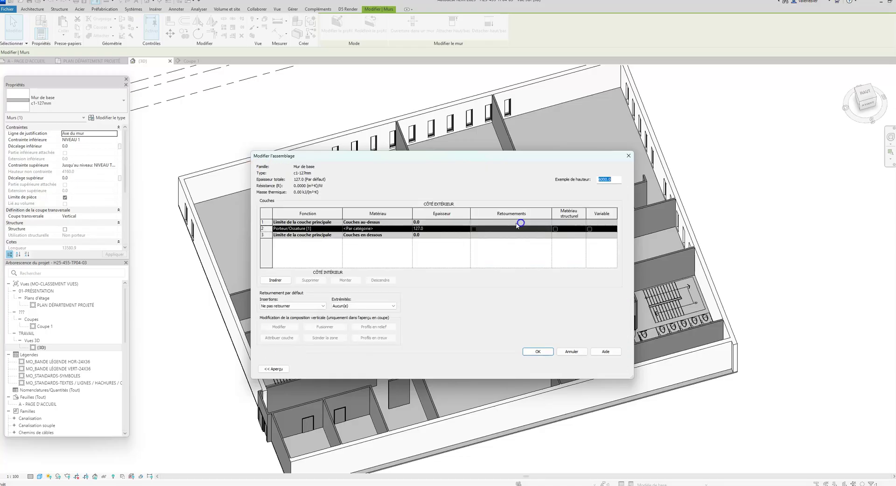
{"action": "left_click", "coordinate": [409, 229]}
{"action": "left_click", "coordinate": [293, 268]}
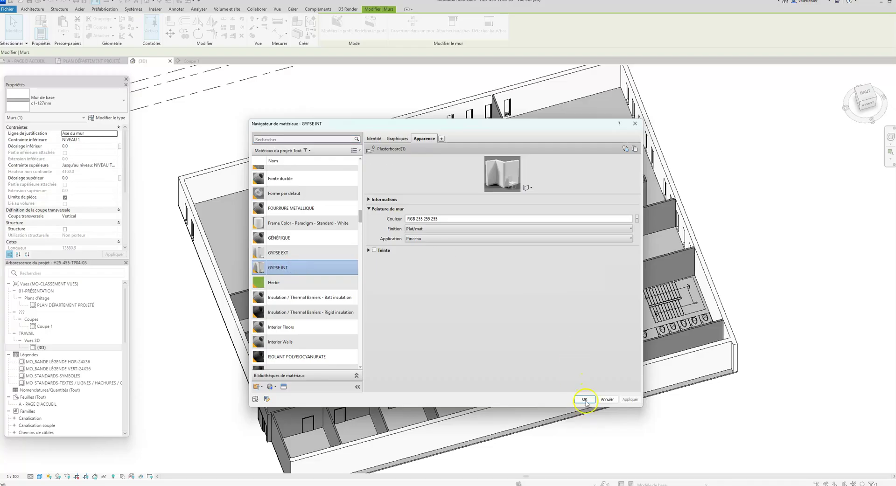
{"action": "left_click", "coordinate": [584, 400]}
{"action": "left_click", "coordinate": [538, 350]}
{"action": "left_click", "coordinate": [546, 369]}
{"action": "left_click", "coordinate": [644, 427]}
Examine the rectangular concrete column's properties and the layer material of the P-GÉNÉRIQUE floor type
{"action": "left_click", "coordinate": [360, 221]}
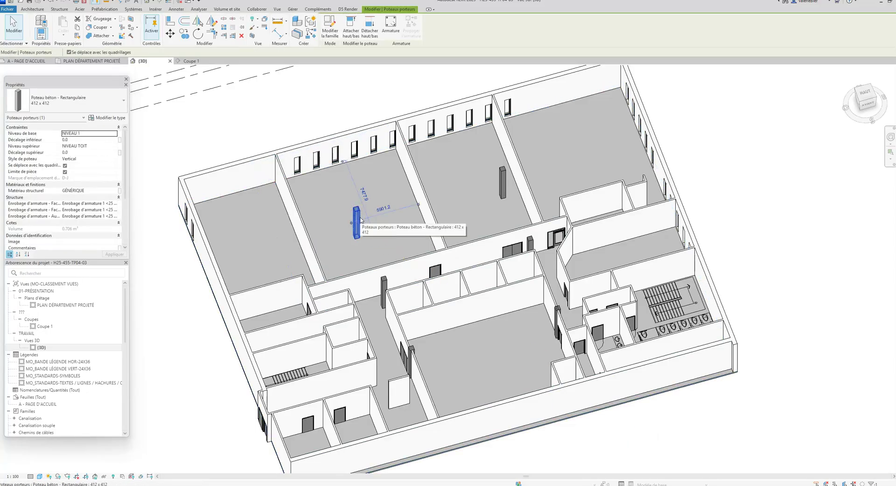
{"action": "scroll", "coordinate": [644, 260], "scroll_direction": "down", "scroll_amount": 2}
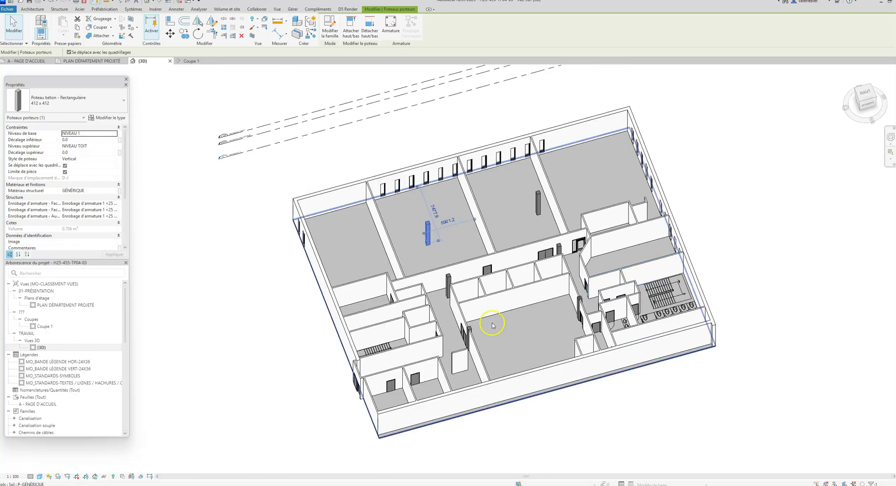
{"action": "left_click", "coordinate": [337, 232]}
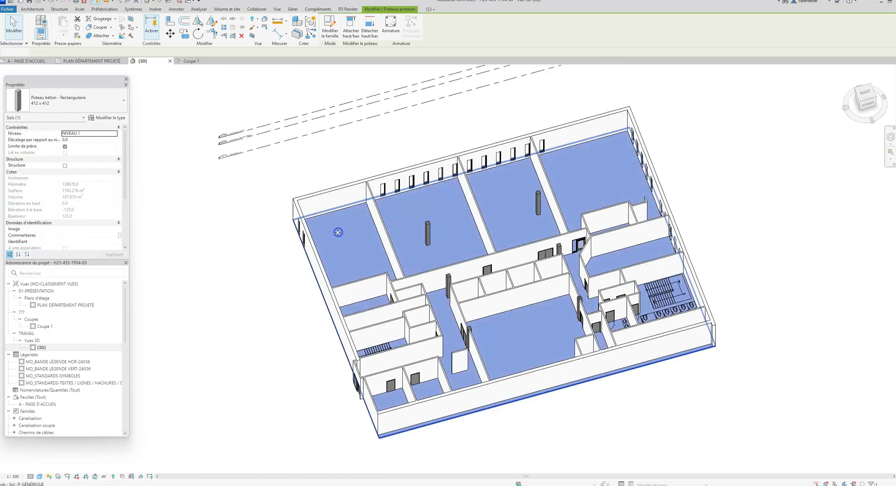
{"action": "left_click", "coordinate": [102, 117]}
{"action": "left_click", "coordinate": [517, 226]}
{"action": "left_click", "coordinate": [378, 229]}
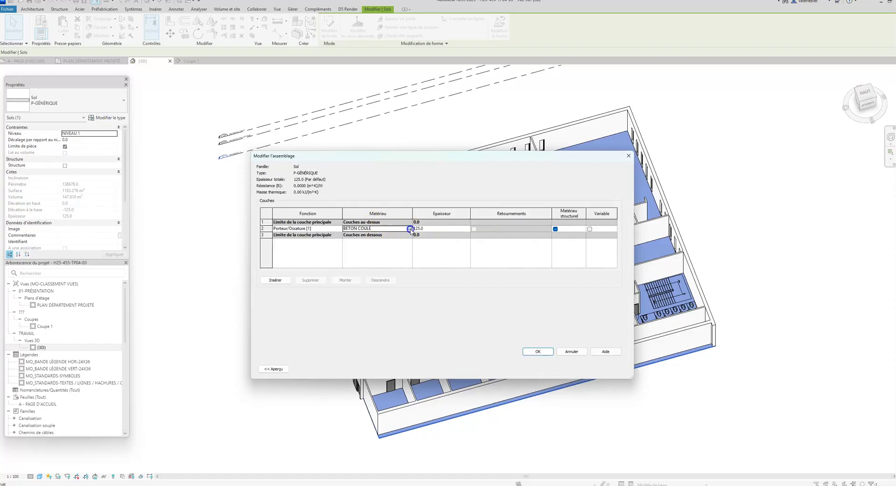
{"action": "left_click", "coordinate": [407, 229]}
{"action": "left_click", "coordinate": [537, 352]}
{"action": "left_click", "coordinate": [542, 368]}
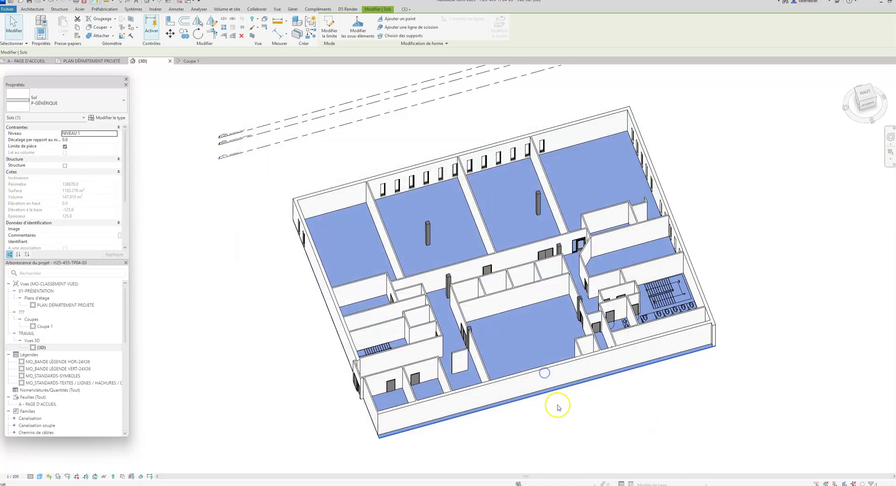
{"action": "left_click", "coordinate": [560, 409]}
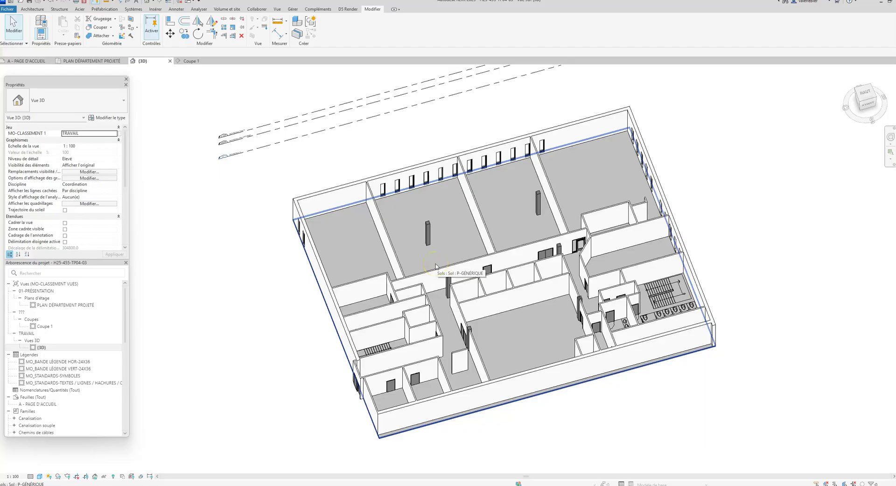
Examine the building's interior walls, columns and rooms in 3D from several angles
{"action": "scroll", "coordinate": [487, 303], "scroll_direction": "up", "scroll_amount": 2}
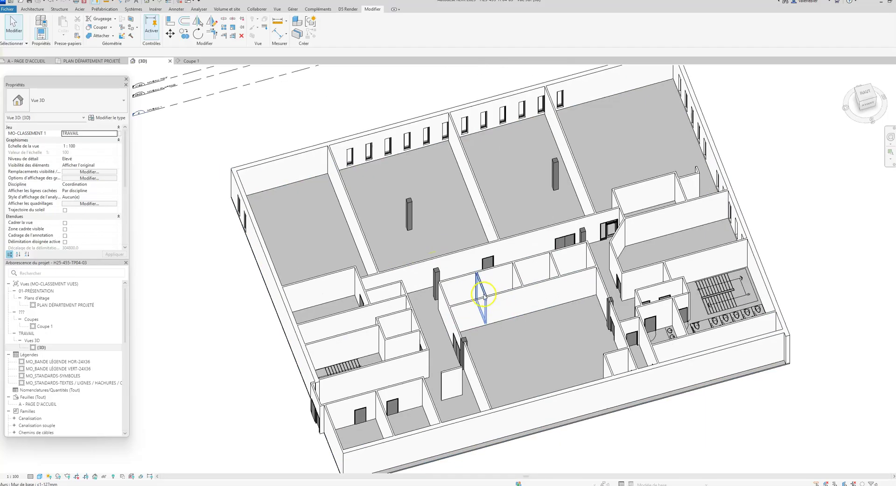
{"action": "scroll", "coordinate": [376, 357], "scroll_direction": "down", "scroll_amount": 1}
{"action": "middle_click_drag", "start_coordinate": [379, 360], "coordinate": [417, 303], "text": "shift"}
{"action": "scroll", "coordinate": [549, 169], "scroll_direction": "up", "scroll_amount": 3}
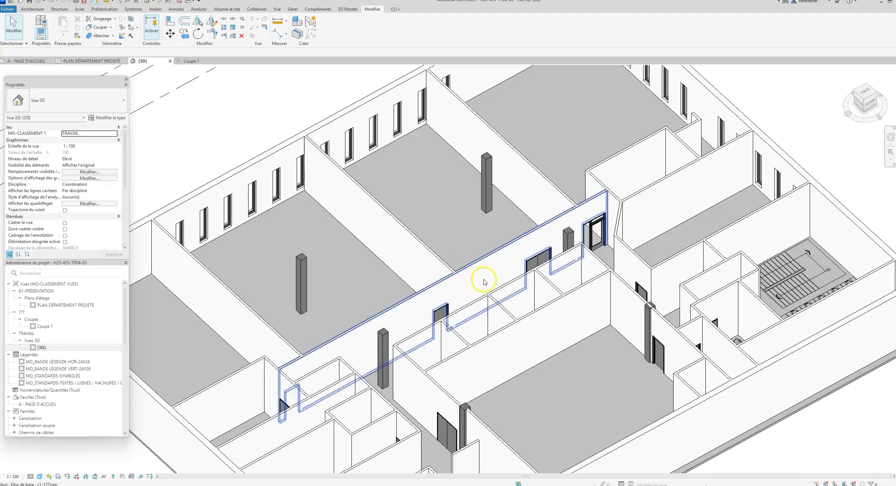
{"action": "scroll", "coordinate": [479, 284], "scroll_direction": "down", "scroll_amount": 1}
{"action": "middle_click_drag", "start_coordinate": [420, 394], "coordinate": [300, 399], "text": "shift"}
{"action": "scroll", "coordinate": [336, 344], "scroll_direction": "up", "scroll_amount": 2}
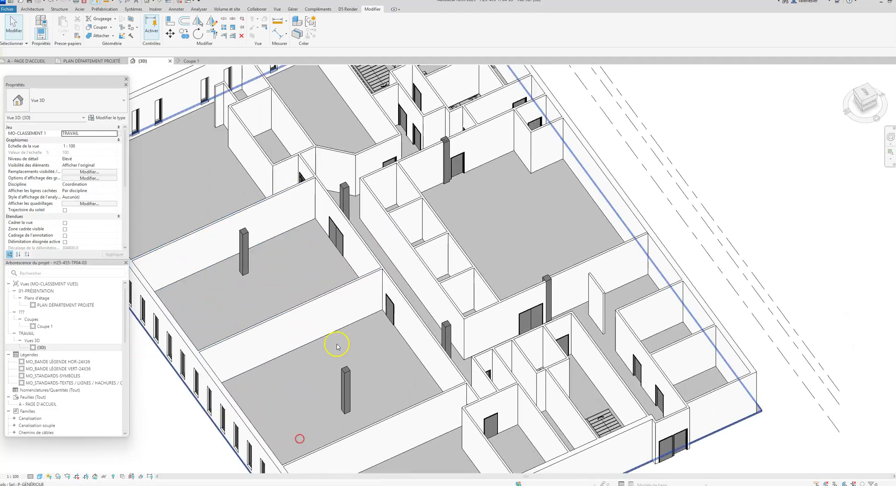
{"action": "middle_click_drag", "start_coordinate": [426, 300], "coordinate": [399, 341]}
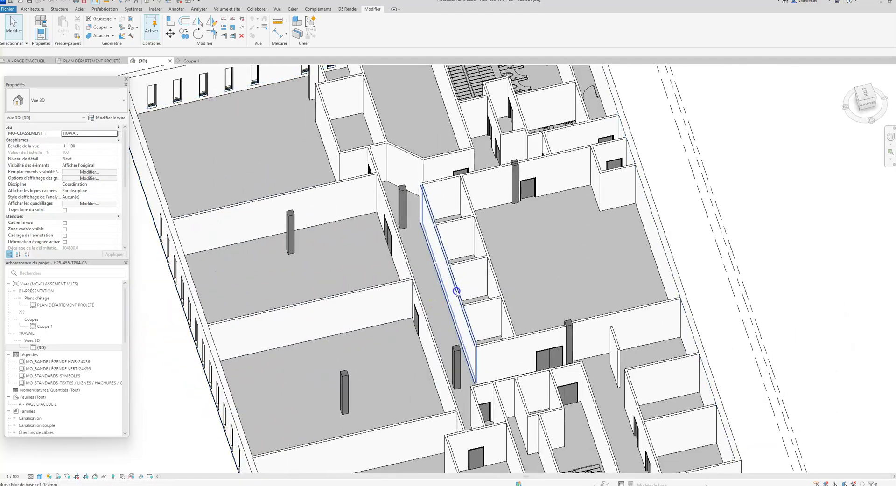
Duplicate the type of the corridor-side wall of the four small rooms as "c1-127mm vert"
{"action": "left_click", "coordinate": [456, 293]}
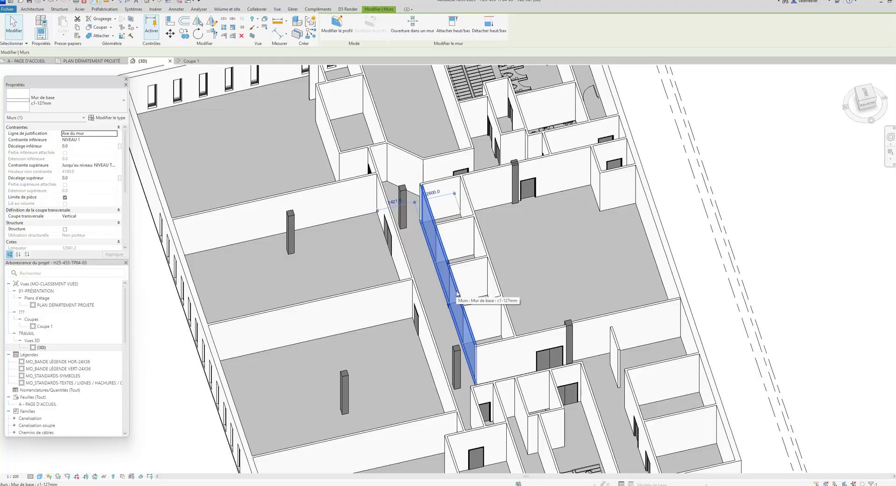
{"action": "left_click", "coordinate": [109, 117]}
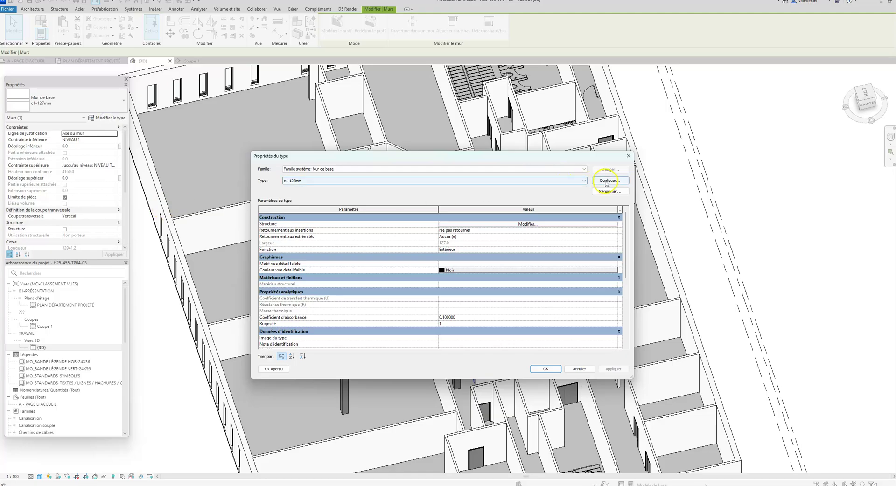
{"action": "left_click", "coordinate": [606, 181]}
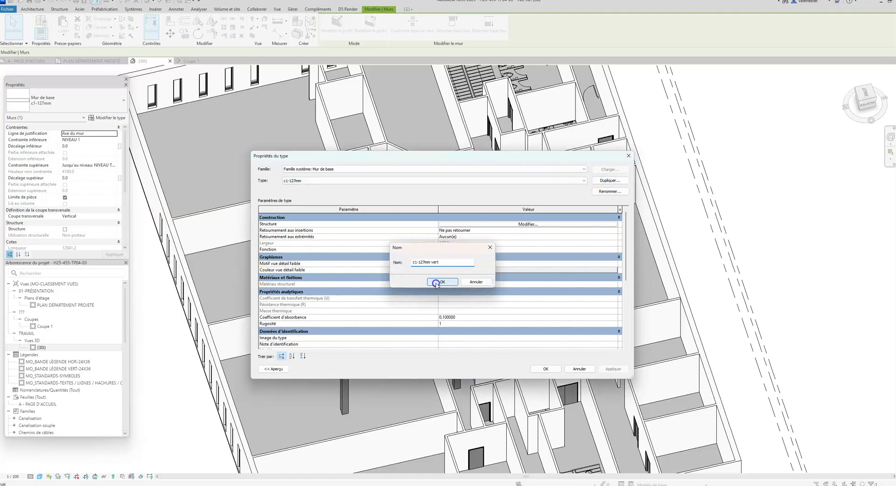
{"action": "left_click", "coordinate": [442, 282]}
From the new wall type's structural layer, duplicate the GYPSE INT material with its assets and name it "GYPSE INT vert"
{"action": "left_click", "coordinate": [518, 224]}
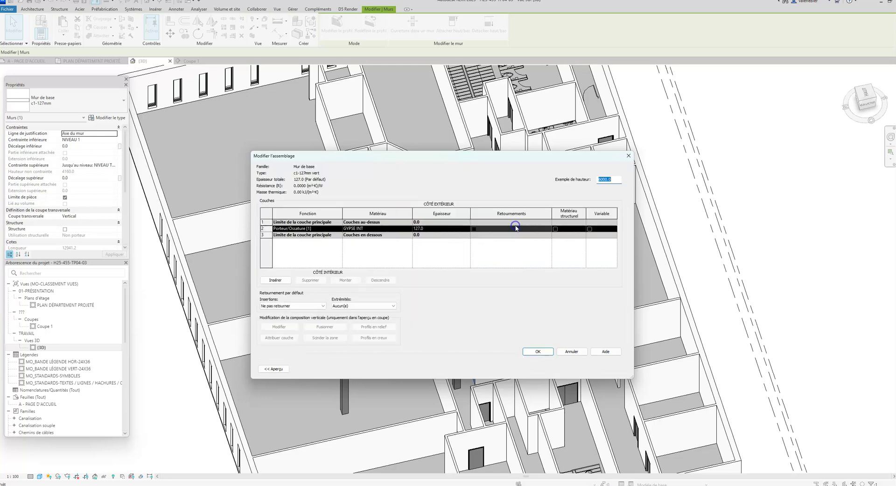
{"action": "left_click", "coordinate": [410, 229]}
{"action": "left_click", "coordinate": [410, 228]}
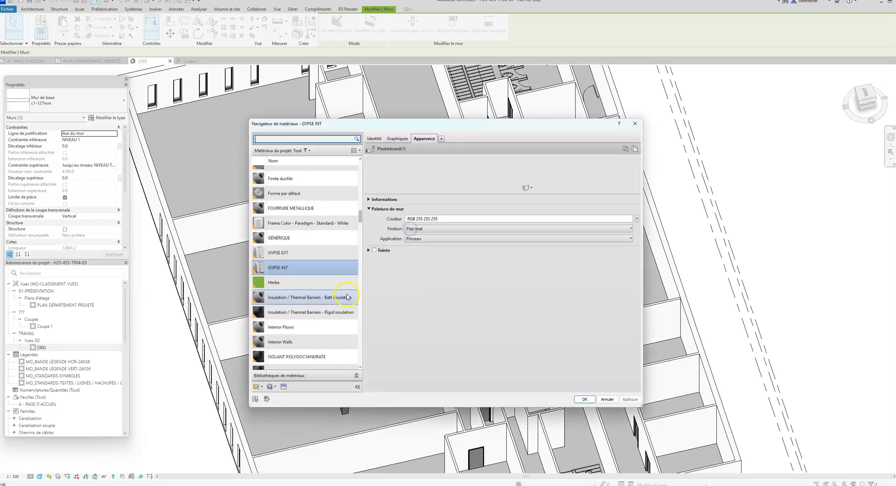
{"action": "right_click", "coordinate": [280, 269]}
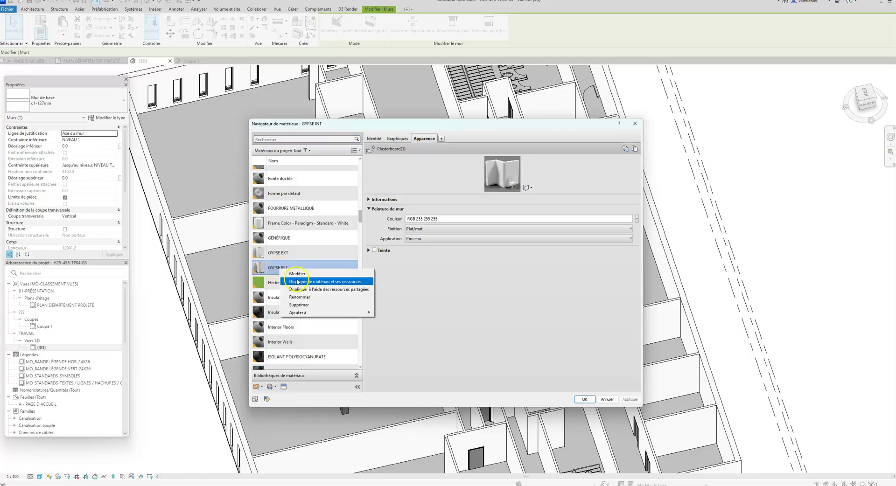
{"action": "left_click", "coordinate": [381, 315]}
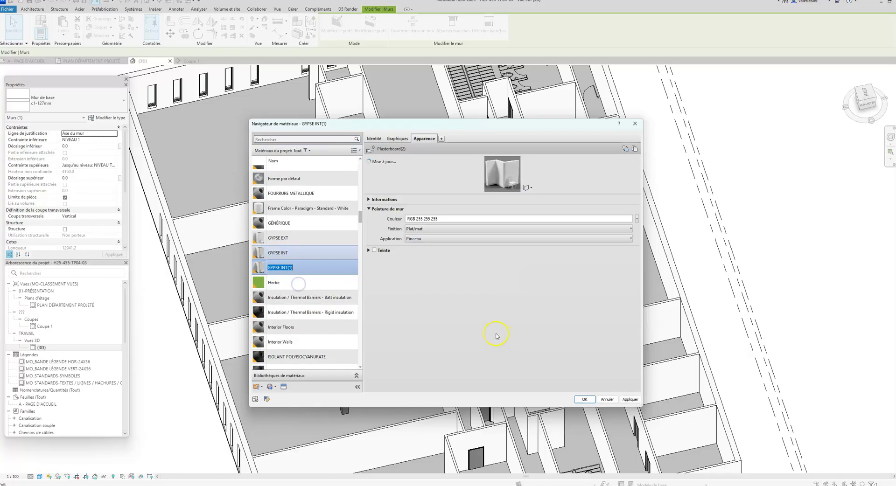
{"action": "left_click", "coordinate": [306, 270]}
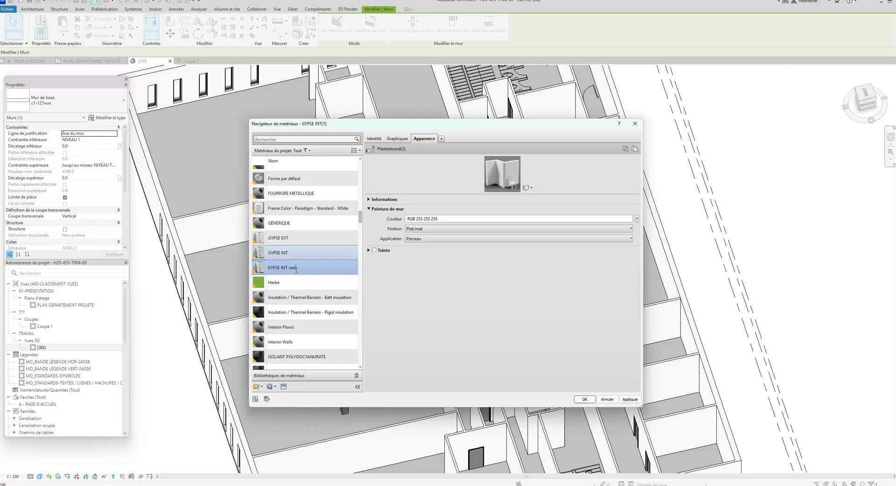
Set the wall paint colour of the GYPSE INT vert material's appearance to RGB 126 188 145 and apply it to the wall type
{"action": "left_click", "coordinate": [443, 220]}
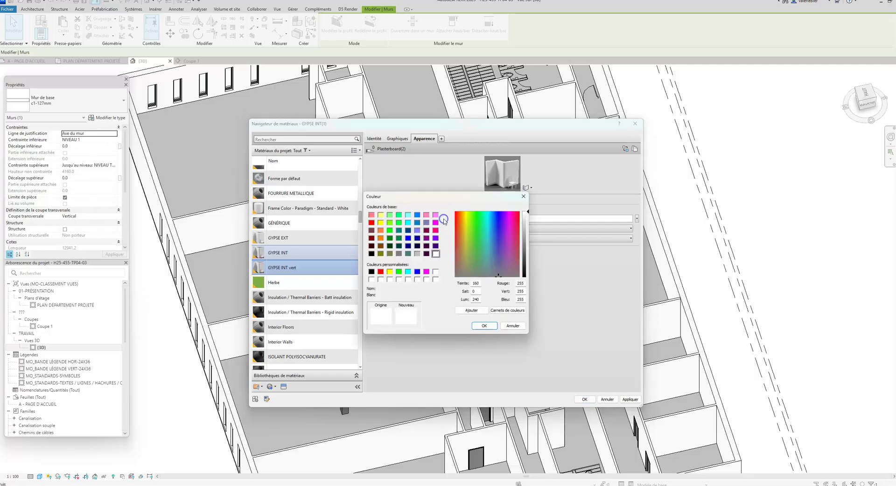
{"action": "left_click", "coordinate": [399, 230]}
{"action": "left_click", "coordinate": [479, 218]}
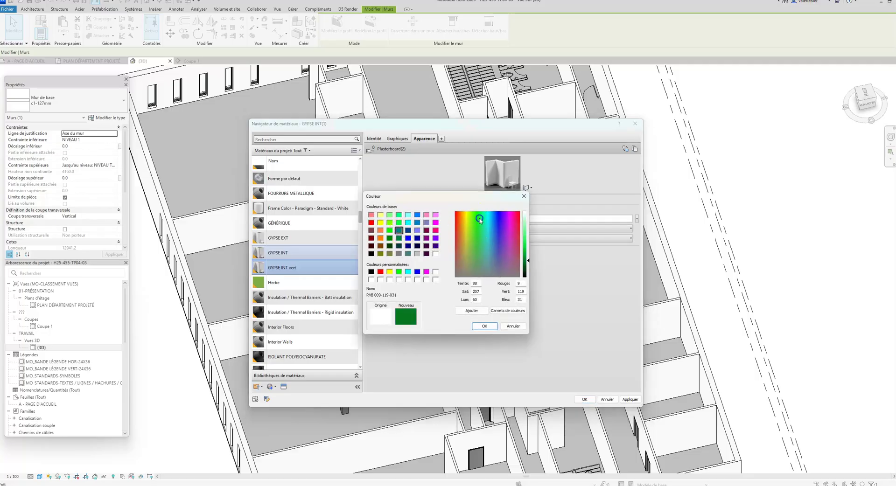
{"action": "left_click", "coordinate": [525, 241]}
{"action": "left_click_drag", "start_coordinate": [482, 247], "coordinate": [483, 268]}
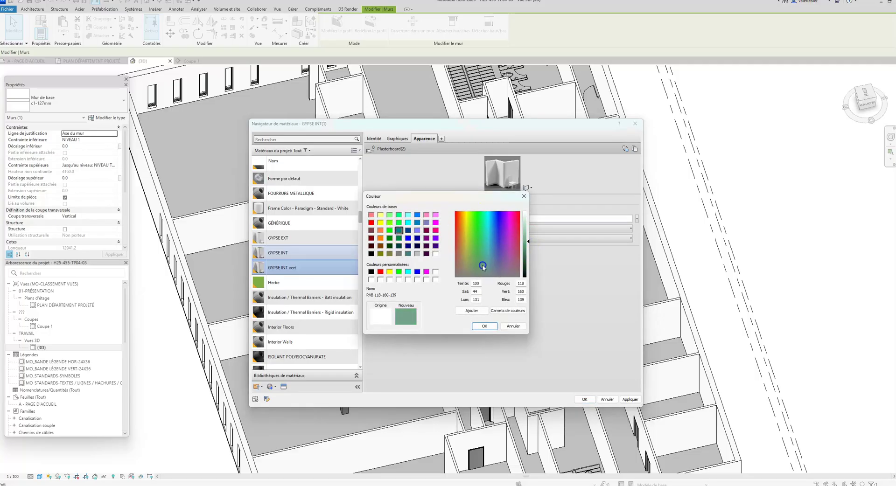
{"action": "left_click_drag", "start_coordinate": [529, 248], "coordinate": [527, 236]}
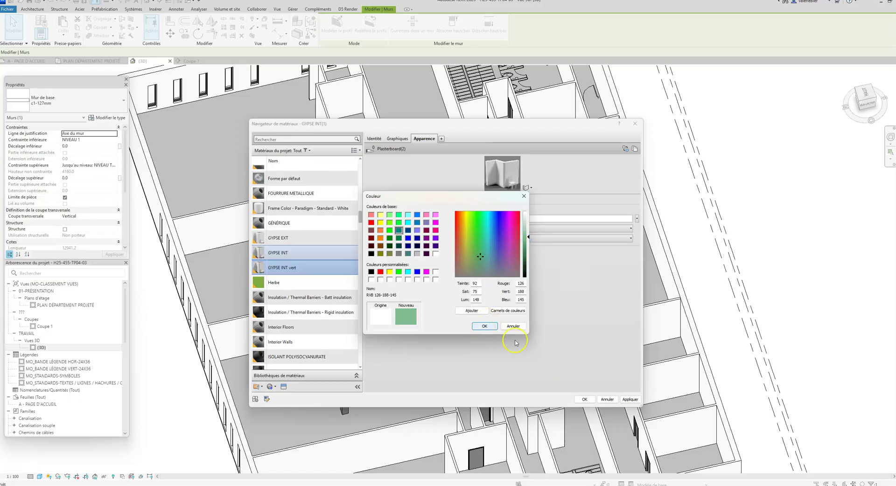
{"action": "left_click", "coordinate": [484, 326]}
{"action": "left_click", "coordinate": [584, 399]}
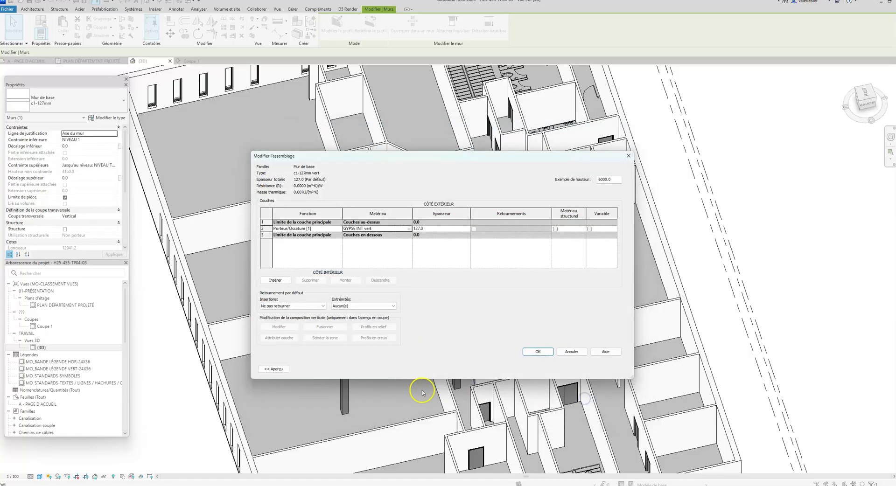
{"action": "left_click", "coordinate": [537, 351]}
{"action": "left_click", "coordinate": [544, 369]}
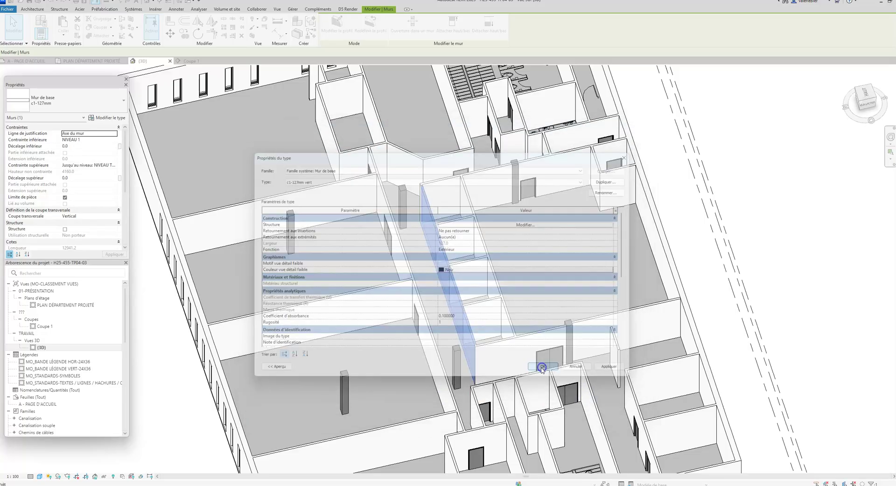
Display the 3D view with rendered material appearances and examine the c1-127mm vert wall from the corridor side
{"action": "scroll", "coordinate": [504, 296], "scroll_direction": "down", "scroll_amount": 2}
{"action": "left_click", "coordinate": [788, 267]}
{"action": "scroll", "coordinate": [471, 267], "scroll_direction": "down", "scroll_amount": 1}
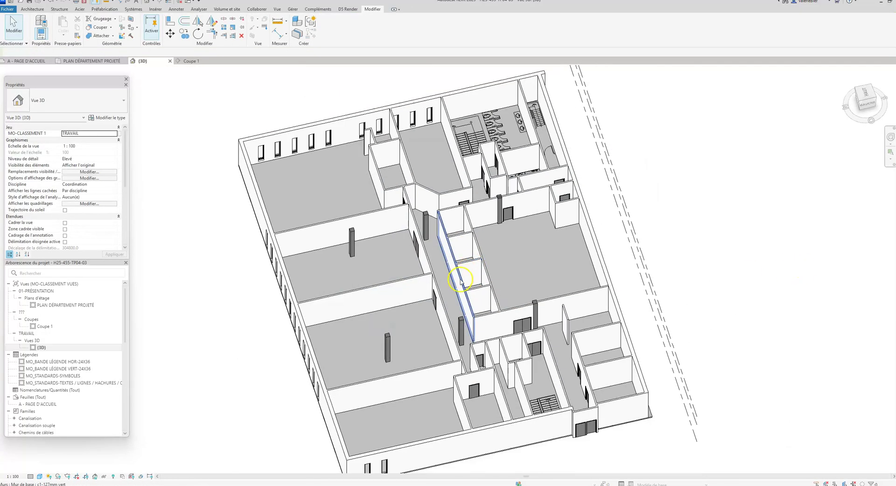
{"action": "left_click", "coordinate": [472, 266]}
{"action": "scroll", "coordinate": [471, 271], "scroll_direction": "down", "scroll_amount": 2}
{"action": "middle_click_drag", "start_coordinate": [476, 317], "coordinate": [369, 299], "text": "shift"}
{"action": "scroll", "coordinate": [441, 287], "scroll_direction": "up", "scroll_amount": 5}
{"action": "scroll", "coordinate": [441, 287], "scroll_direction": "up", "scroll_amount": 2}
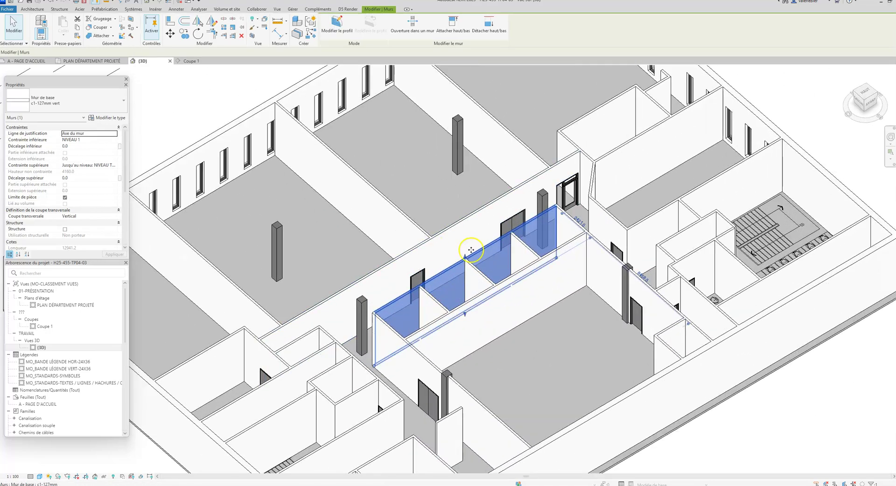
{"action": "left_click", "coordinate": [40, 476]}
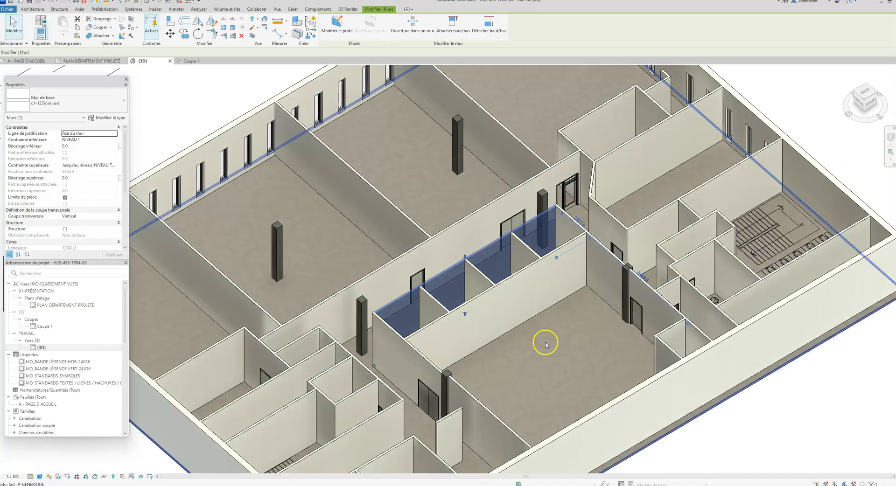
{"action": "left_click", "coordinate": [763, 430]}
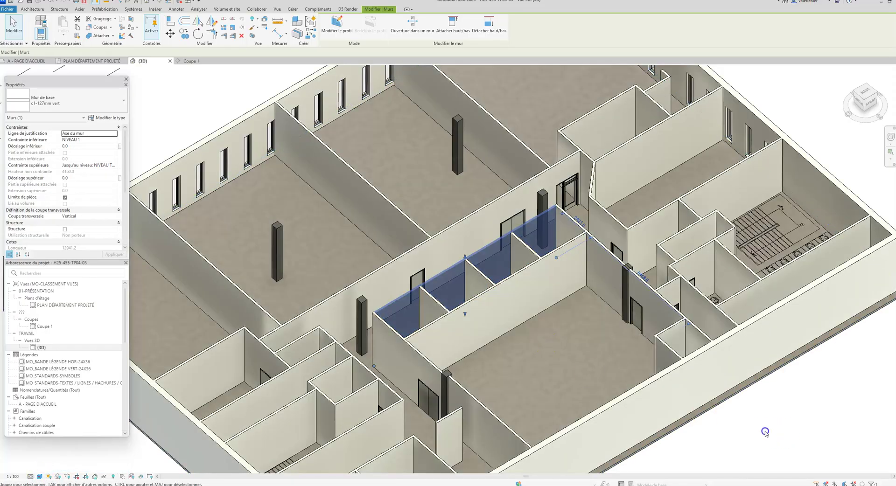
{"action": "scroll", "coordinate": [666, 373], "scroll_direction": "down", "scroll_amount": 2}
{"action": "middle_click_drag", "start_coordinate": [666, 373], "coordinate": [681, 356], "text": "shift"}
{"action": "scroll", "coordinate": [582, 314], "scroll_direction": "up", "scroll_amount": 5}
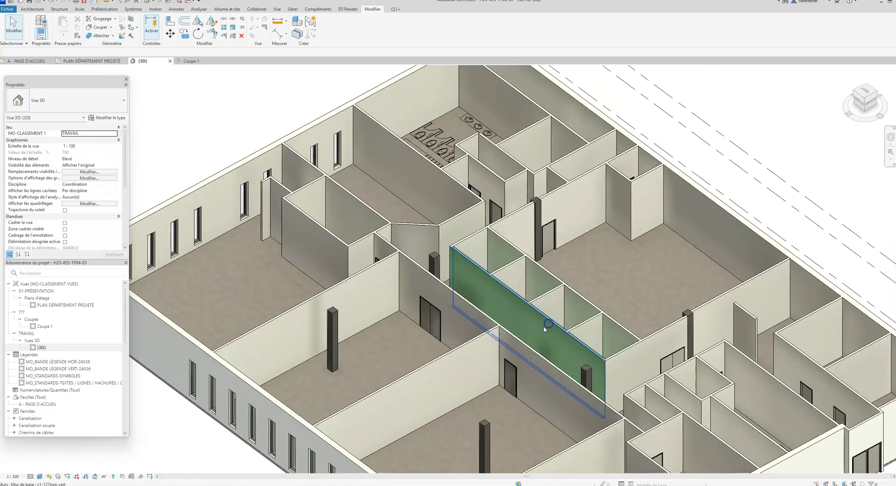
Examine the appearance and graphics settings of the GYPSE INT vert material from the corridor wall's type, with an enlarged appearance preview
{"action": "left_click", "coordinate": [550, 321]}
{"action": "left_click", "coordinate": [107, 119]}
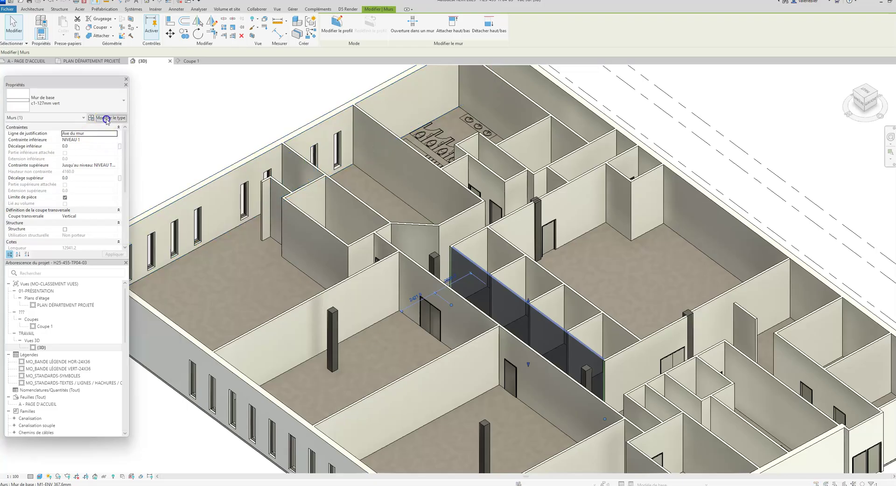
{"action": "left_click", "coordinate": [494, 224]}
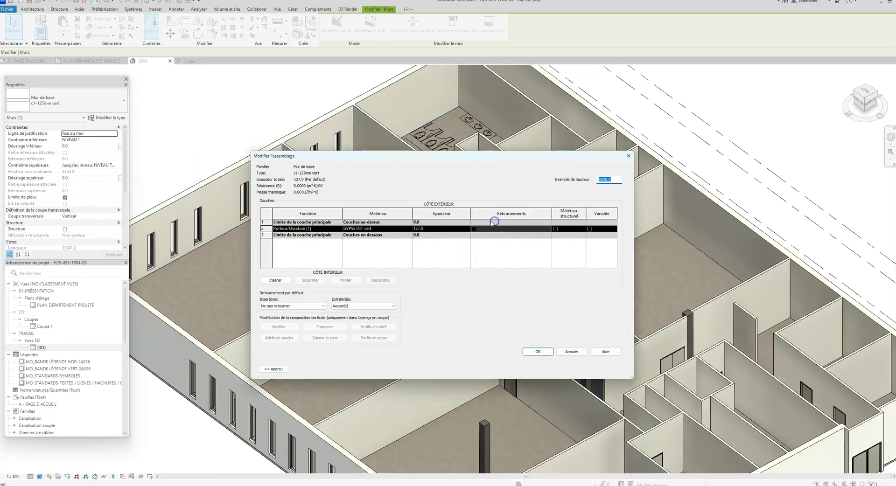
{"action": "left_click", "coordinate": [410, 229]}
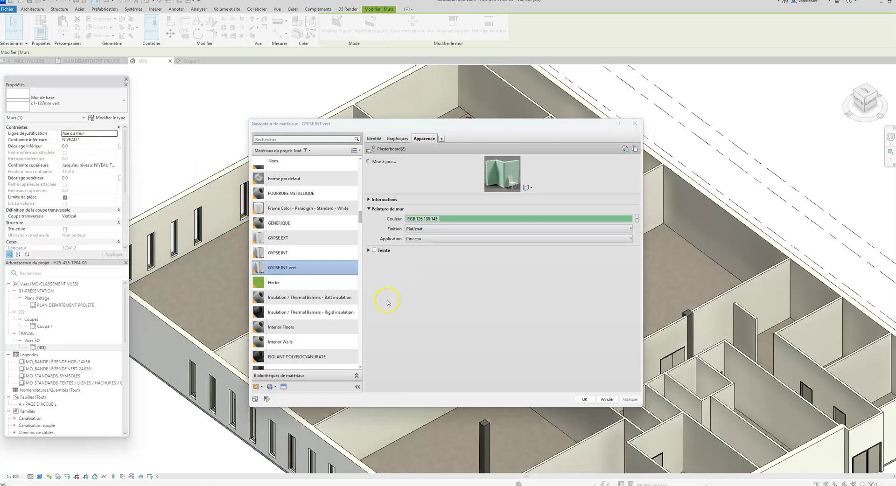
{"action": "left_click_drag", "start_coordinate": [641, 405], "coordinate": [705, 449]}
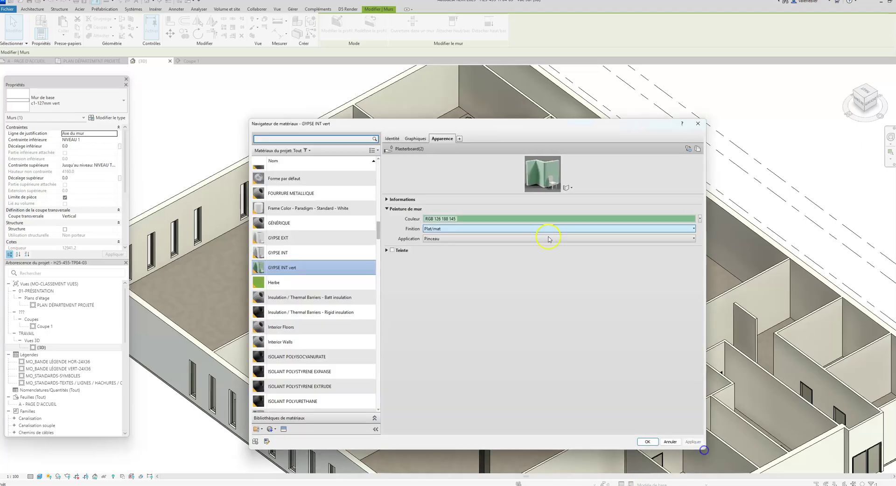
{"action": "left_click_drag", "start_coordinate": [513, 193], "coordinate": [514, 304]}
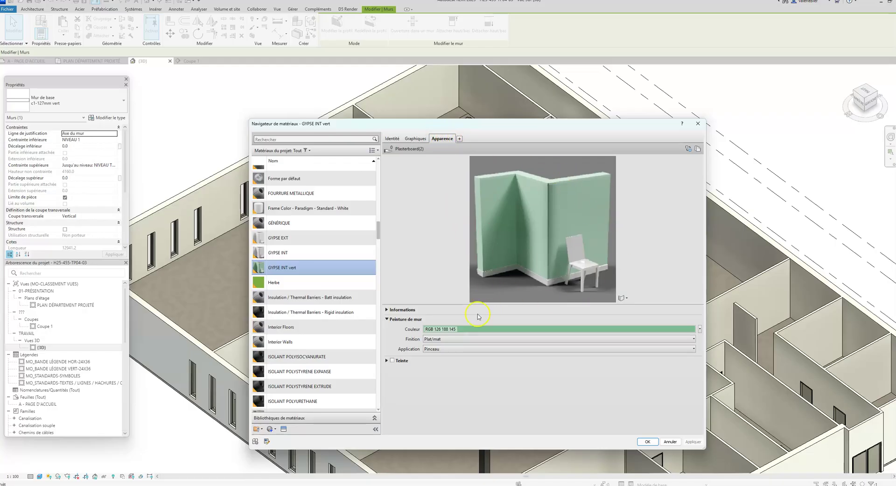
{"action": "left_click", "coordinate": [415, 139]}
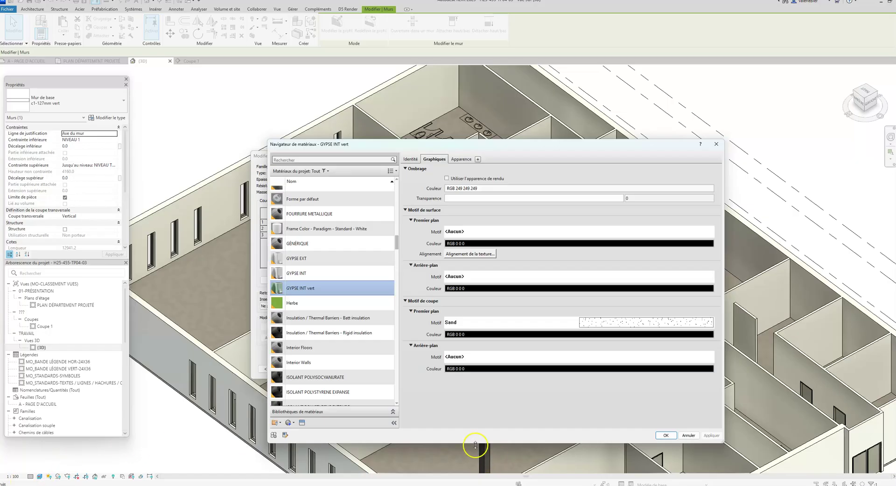
{"action": "left_click", "coordinate": [461, 159]}
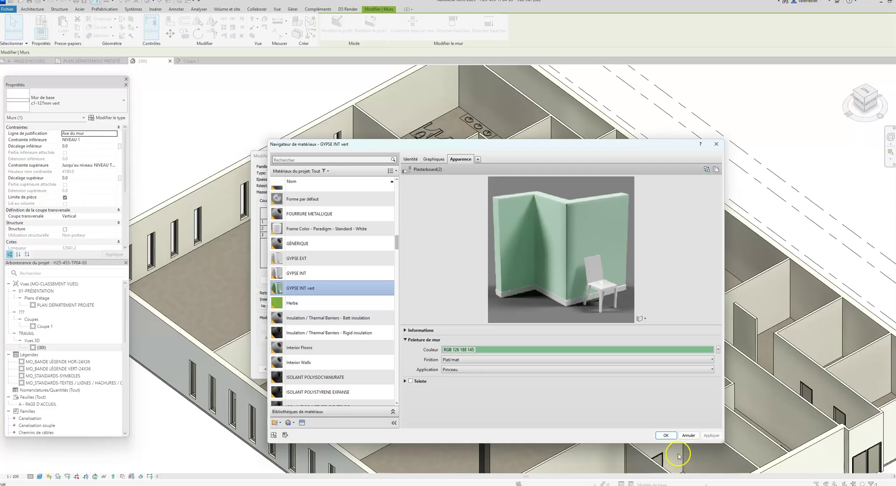
{"action": "left_click", "coordinate": [666, 435]}
{"action": "left_click", "coordinate": [537, 353]}
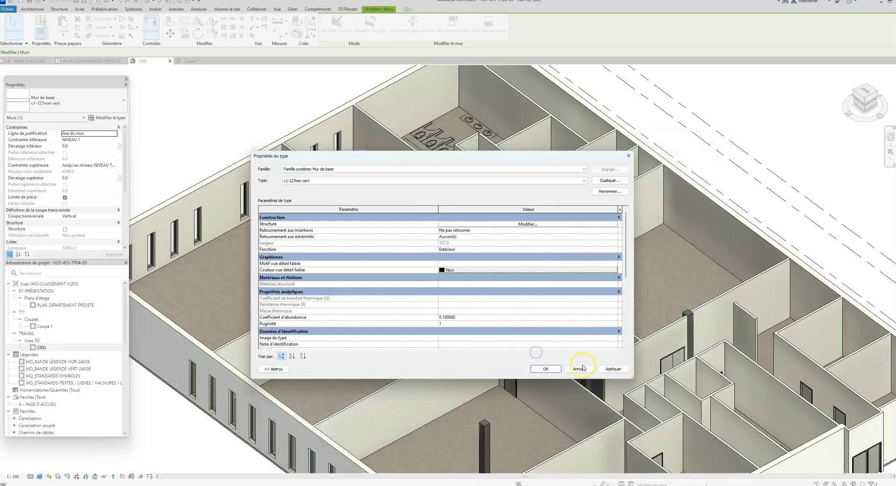
{"action": "left_click", "coordinate": [544, 368]}
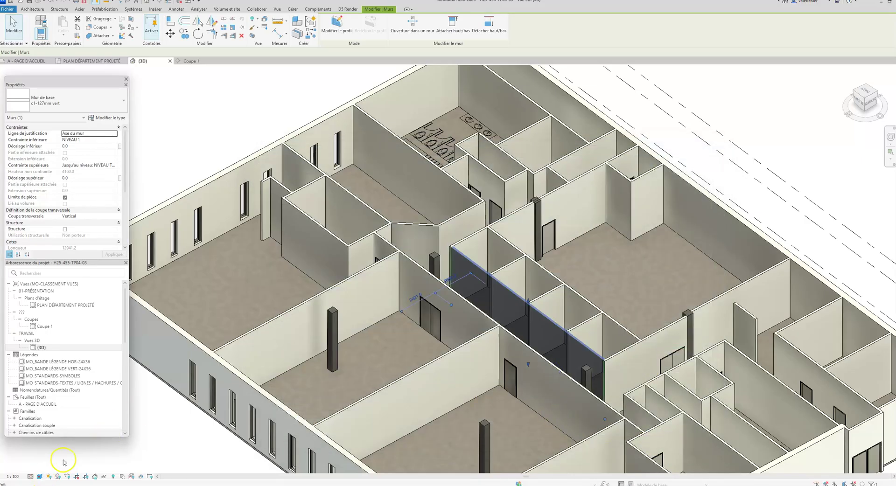
Set the 3D view's visual style to Couleurs uniformes
{"action": "left_click", "coordinate": [40, 476]}
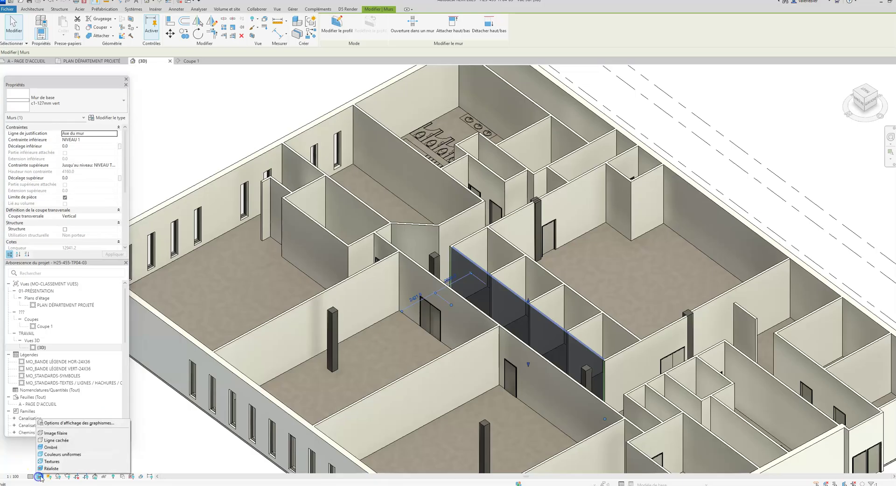
{"action": "left_click", "coordinate": [56, 440]}
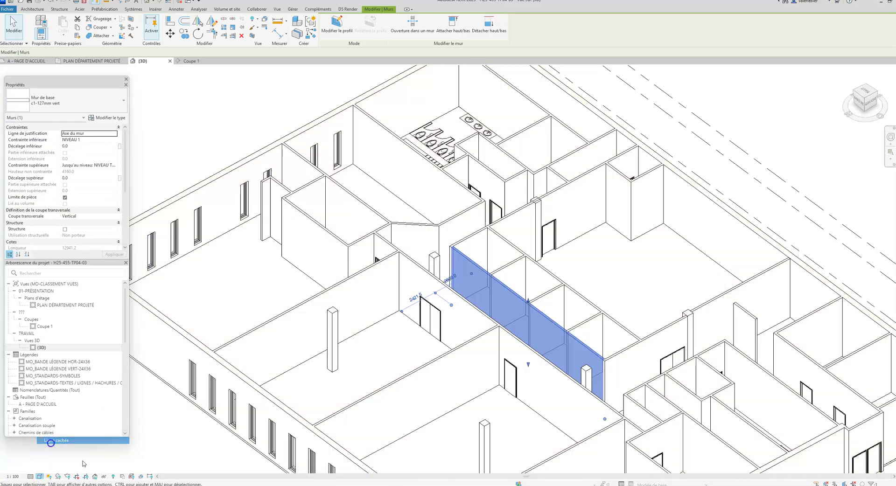
{"action": "left_click", "coordinate": [30, 476]}
{"action": "left_click", "coordinate": [51, 450]}
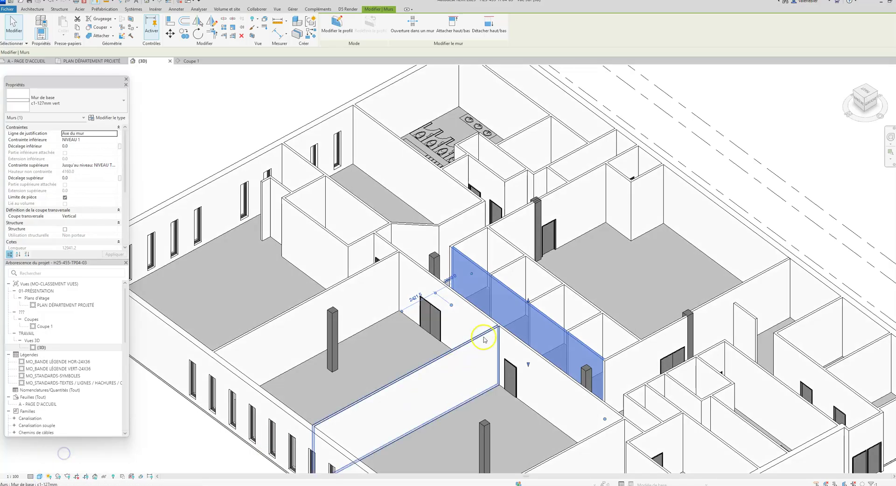
{"action": "left_click", "coordinate": [748, 138]}
Examine the whole building and its P-GÉNÉRIQUE floor in 3D from several angles
{"action": "scroll", "coordinate": [416, 262], "scroll_direction": "down", "scroll_amount": 5}
{"action": "middle_click_drag", "start_coordinate": [556, 398], "coordinate": [339, 442], "text": "shift"}
{"action": "scroll", "coordinate": [397, 417], "scroll_direction": "up", "scroll_amount": 3}
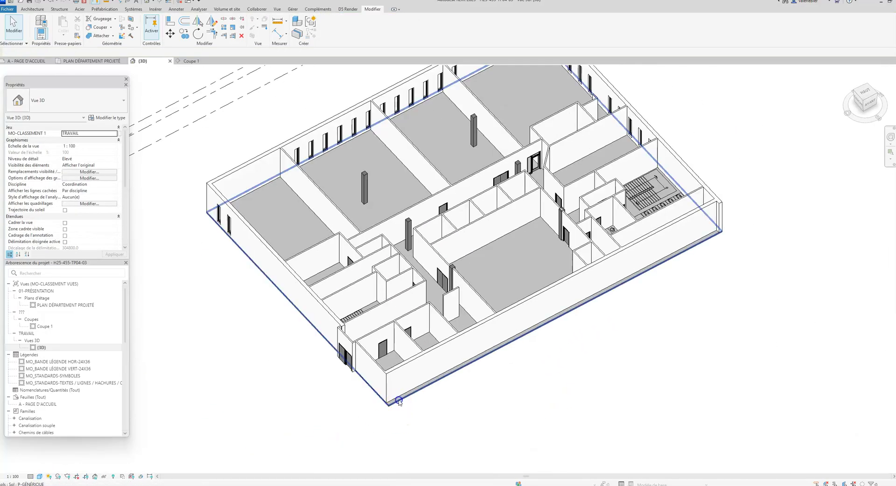
{"action": "left_click", "coordinate": [399, 399]}
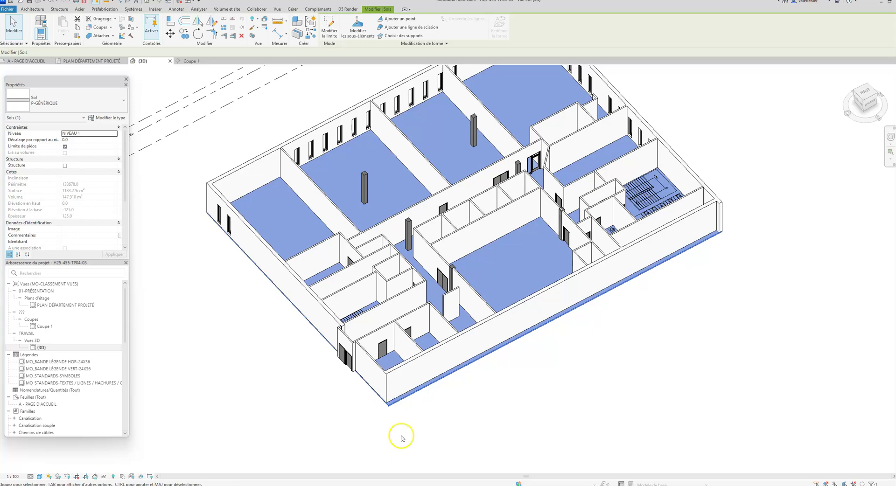
{"action": "left_click", "coordinate": [479, 386]}
{"action": "scroll", "coordinate": [479, 387], "scroll_direction": "down", "scroll_amount": 3}
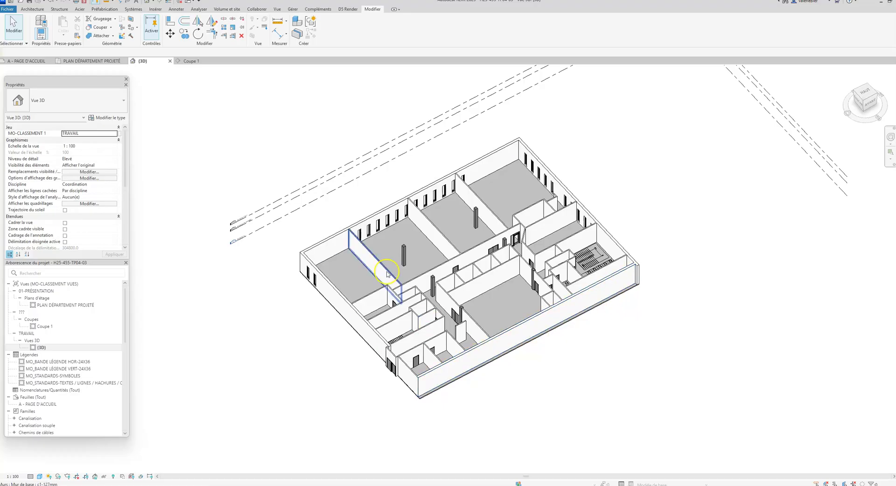
{"action": "middle_click_drag", "start_coordinate": [560, 345], "coordinate": [428, 414], "text": "shift"}
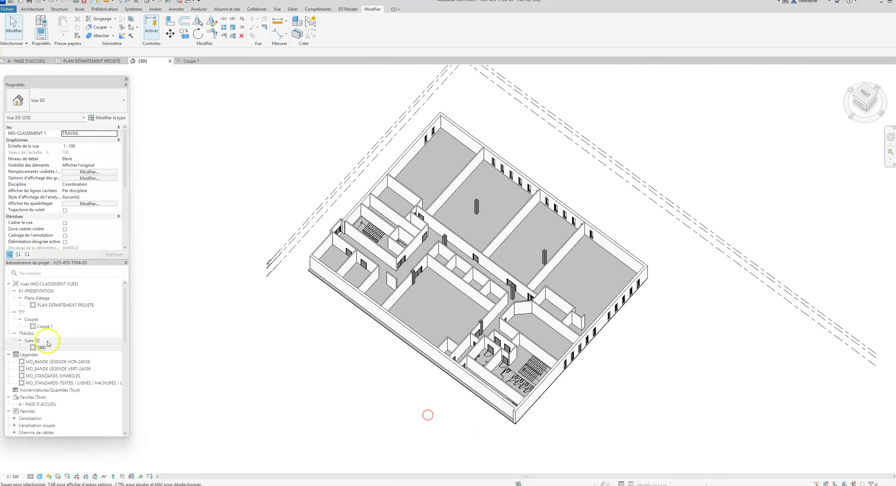
In the PLAN DÉPARTEMENT PROJETÉ floor plan, open the graphics settings of the GYPSE INT material from a c1-127mm wall's structural layer
{"action": "double_click", "coordinate": [58, 304]}
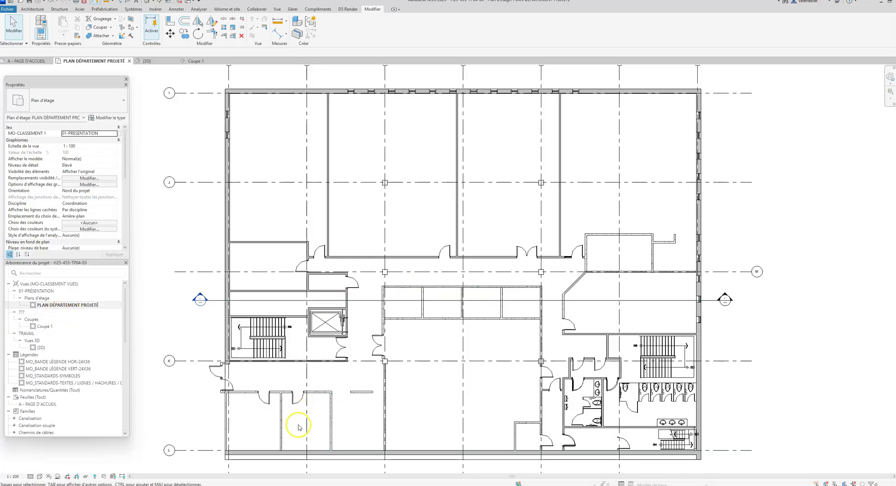
{"action": "scroll", "coordinate": [327, 391], "scroll_direction": "up", "scroll_amount": 3}
{"action": "scroll", "coordinate": [343, 339], "scroll_direction": "up", "scroll_amount": 3}
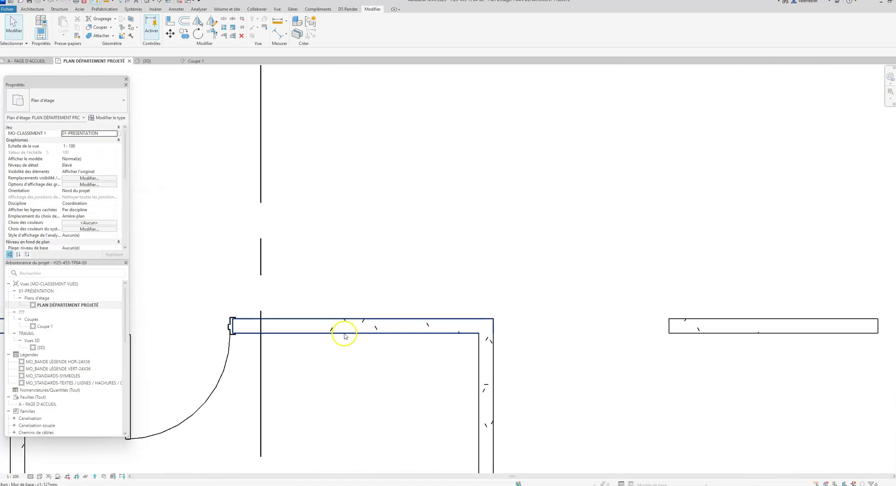
{"action": "left_click", "coordinate": [341, 331]}
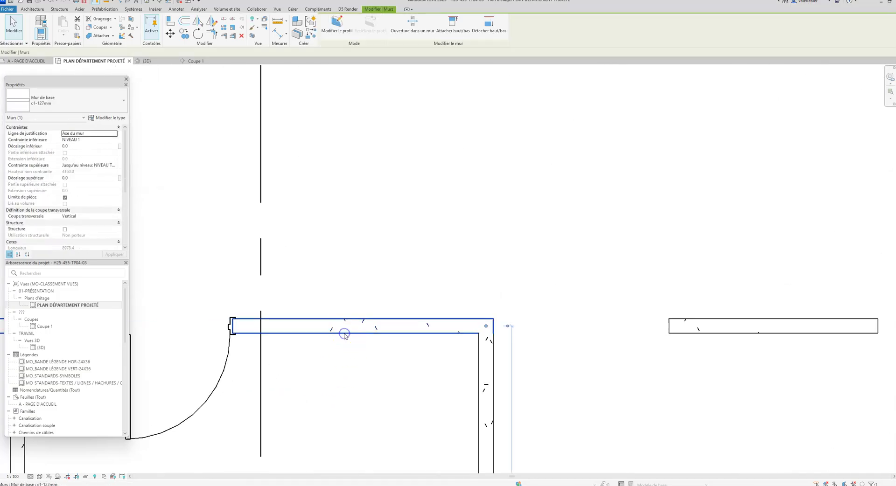
{"action": "left_click", "coordinate": [116, 122]}
{"action": "left_click", "coordinate": [469, 225]}
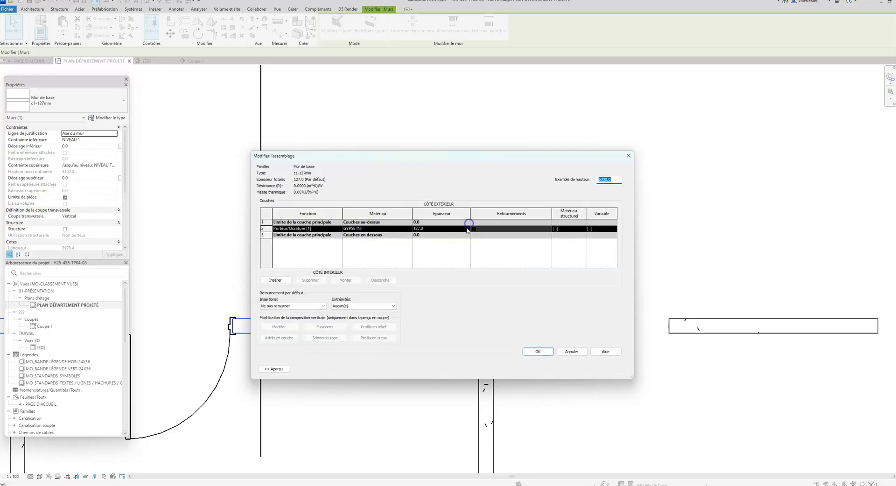
{"action": "left_click", "coordinate": [409, 228]}
{"action": "left_click", "coordinate": [409, 229]}
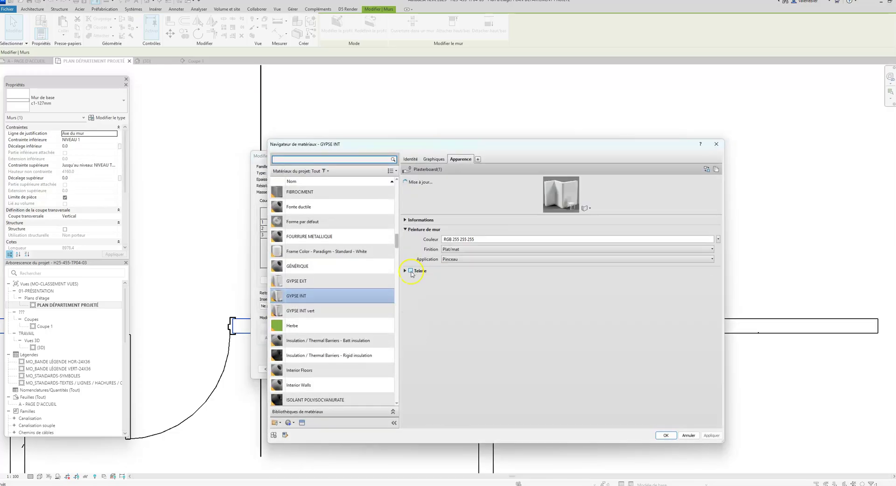
{"action": "left_click", "coordinate": [411, 159]}
{"action": "left_click", "coordinate": [431, 159]}
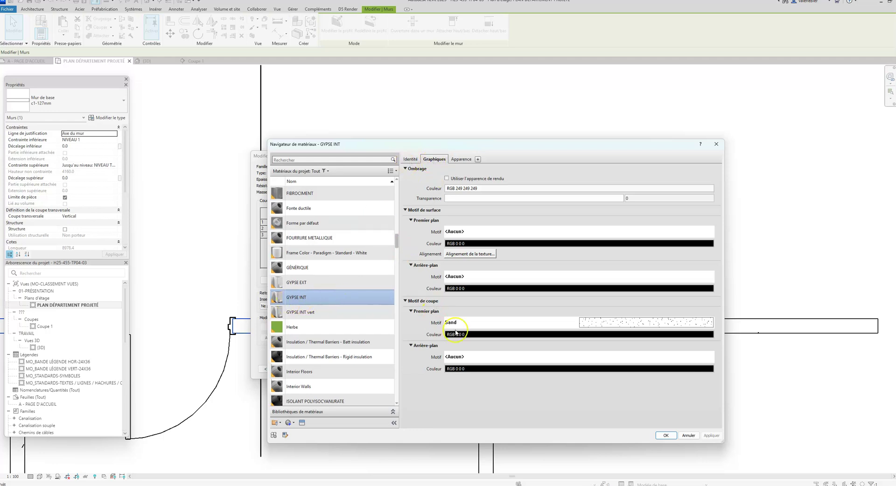
Set the GYPSE INT material's foreground cut pattern to <Aucun> and apply the change to the c1-127mm wall type
{"action": "left_click", "coordinate": [585, 326]}
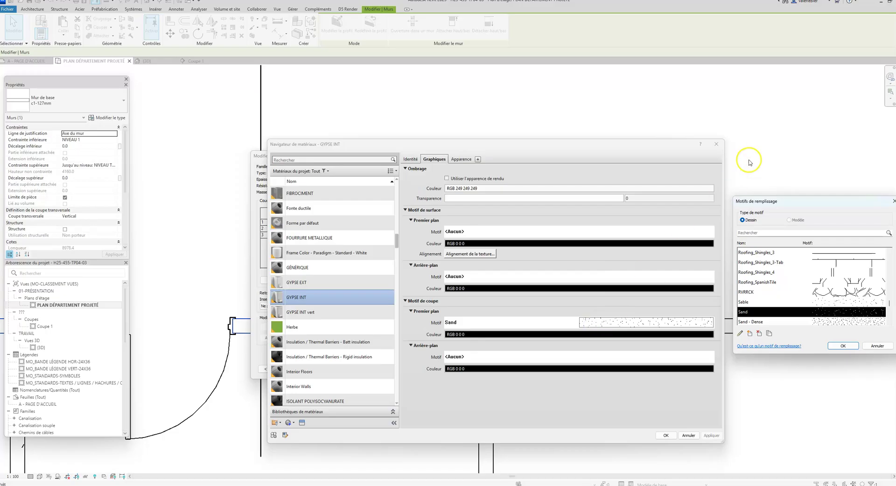
{"action": "left_click_drag", "start_coordinate": [768, 206], "coordinate": [510, 188]}
{"action": "scroll", "coordinate": [529, 279], "scroll_direction": "up", "scroll_amount": 10}
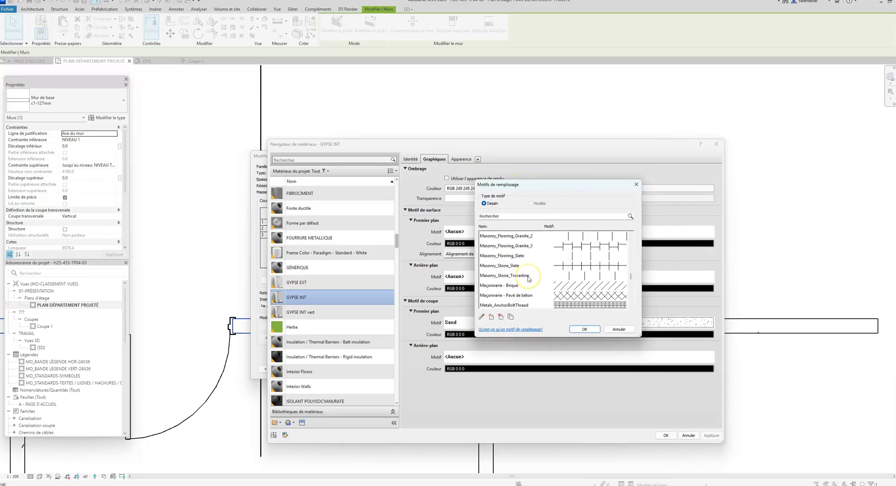
{"action": "scroll", "coordinate": [529, 279], "scroll_direction": "up", "scroll_amount": 12}
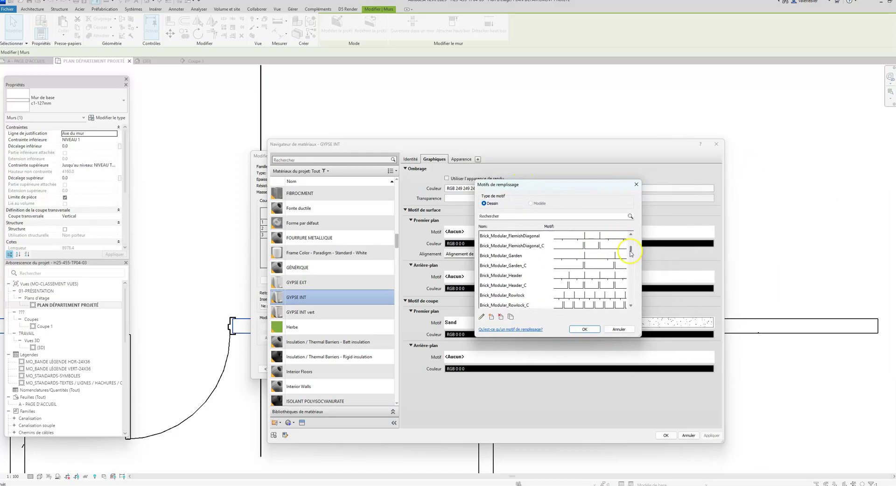
{"action": "left_click_drag", "start_coordinate": [630, 250], "coordinate": [632, 228]}
{"action": "left_click", "coordinate": [495, 237]}
{"action": "left_click", "coordinate": [583, 329]}
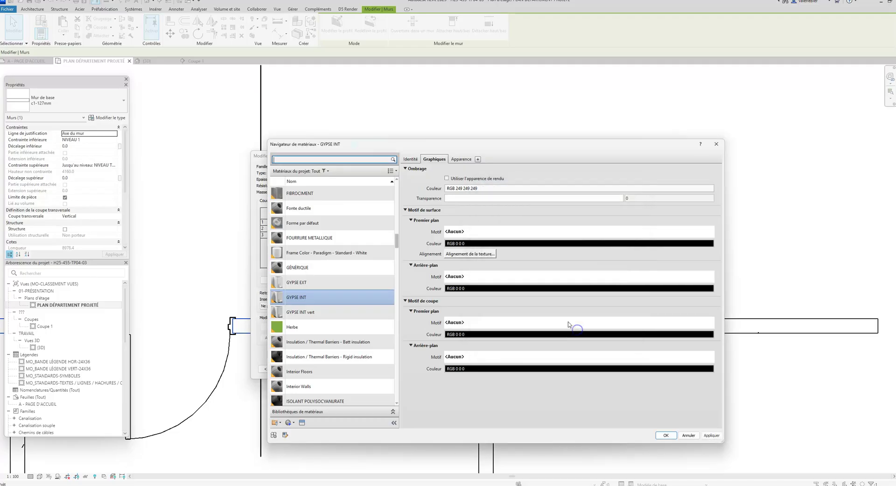
{"action": "left_click", "coordinate": [665, 437]}
{"action": "left_click", "coordinate": [538, 351]}
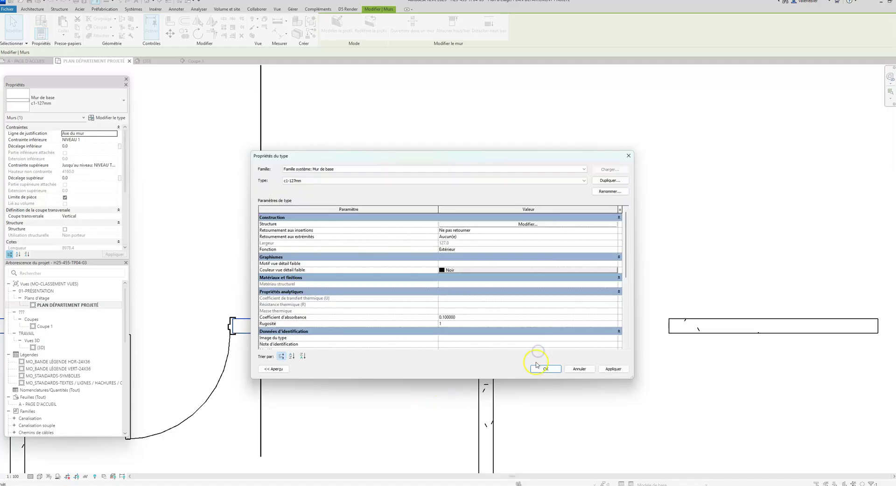
{"action": "left_click", "coordinate": [536, 366]}
{"action": "scroll", "coordinate": [461, 273], "scroll_direction": "down", "scroll_amount": 7}
{"action": "left_click", "coordinate": [494, 303]}
{"action": "middle_click_drag", "start_coordinate": [493, 304], "coordinate": [379, 403]}
{"action": "scroll", "coordinate": [382, 376], "scroll_direction": "down", "scroll_amount": 2}
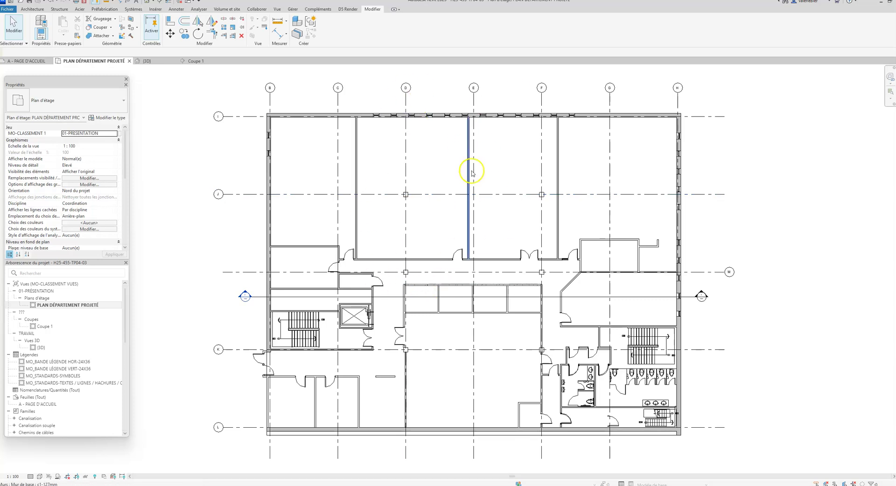
{"action": "left_click", "coordinate": [437, 236]}
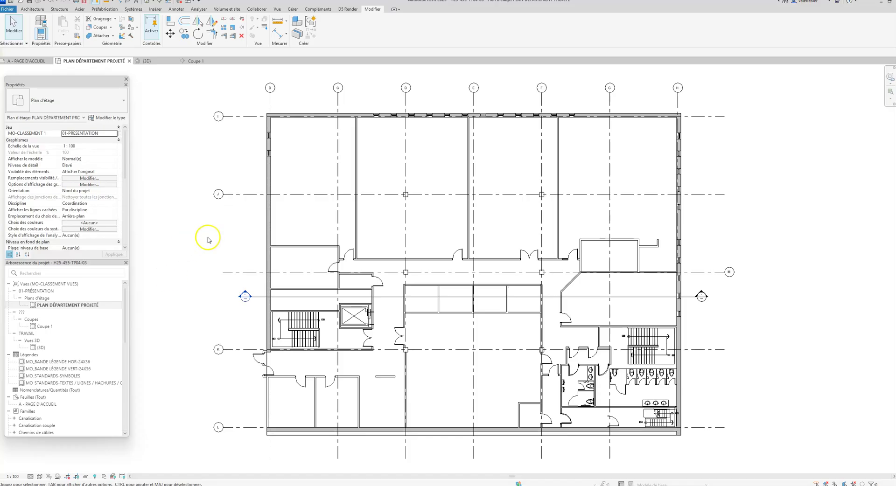
Load the Table de réunion - 04 family from the Mobilier category of the Autodesk family library
{"action": "left_click", "coordinate": [156, 9]}
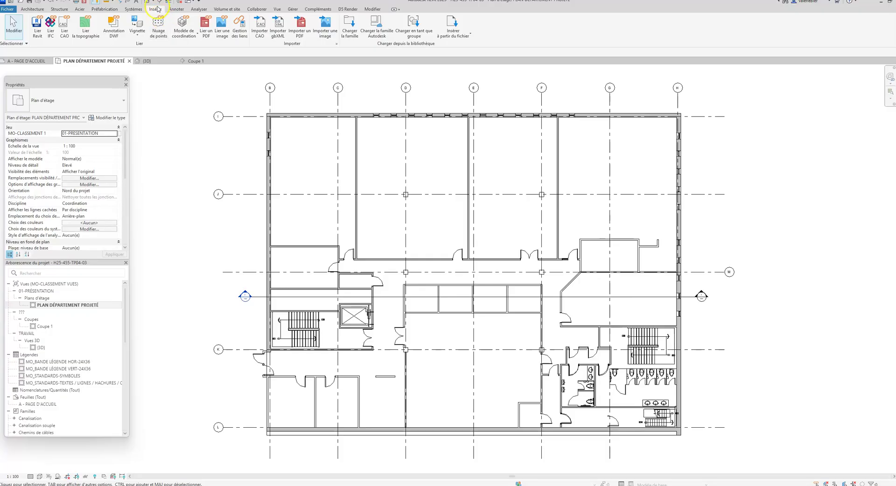
{"action": "left_click", "coordinate": [376, 24]}
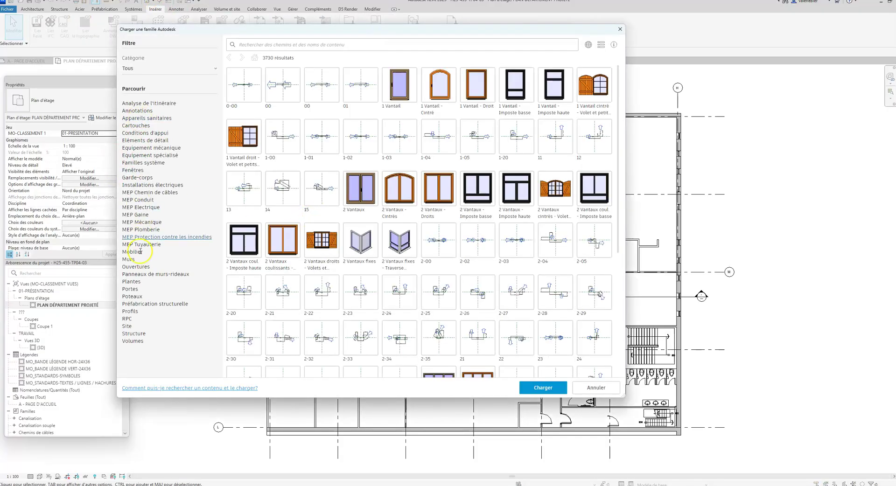
{"action": "left_click", "coordinate": [132, 252]}
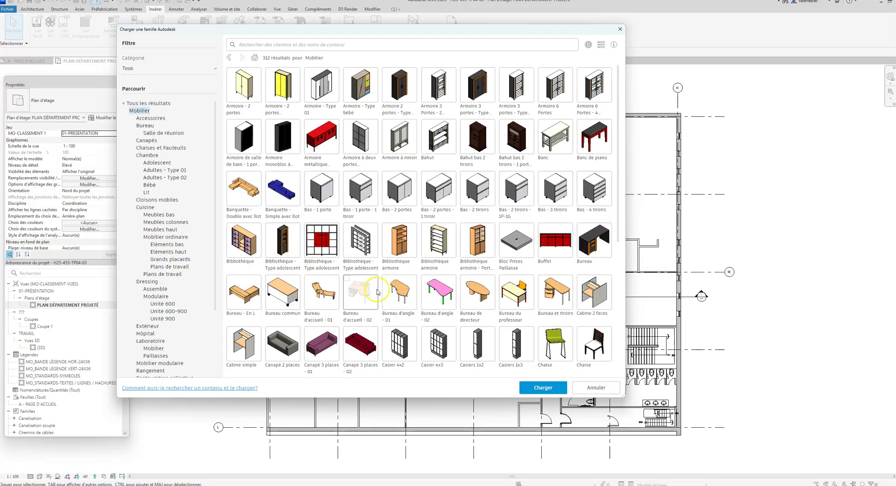
{"action": "scroll", "coordinate": [368, 292], "scroll_direction": "down", "scroll_amount": 3}
{"action": "scroll", "coordinate": [374, 294], "scroll_direction": "down", "scroll_amount": 3}
{"action": "scroll", "coordinate": [355, 280], "scroll_direction": "up", "scroll_amount": 3}
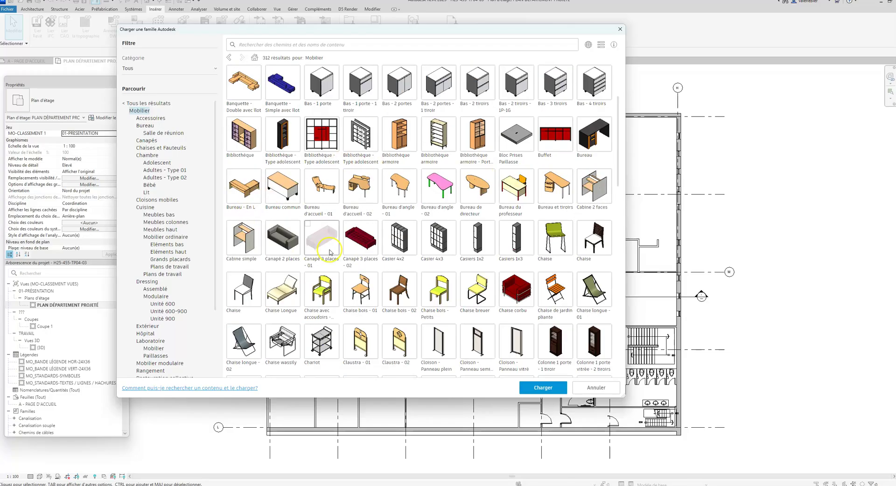
{"action": "scroll", "coordinate": [332, 252], "scroll_direction": "down", "scroll_amount": 1}
{"action": "scroll", "coordinate": [332, 253], "scroll_direction": "down", "scroll_amount": 4}
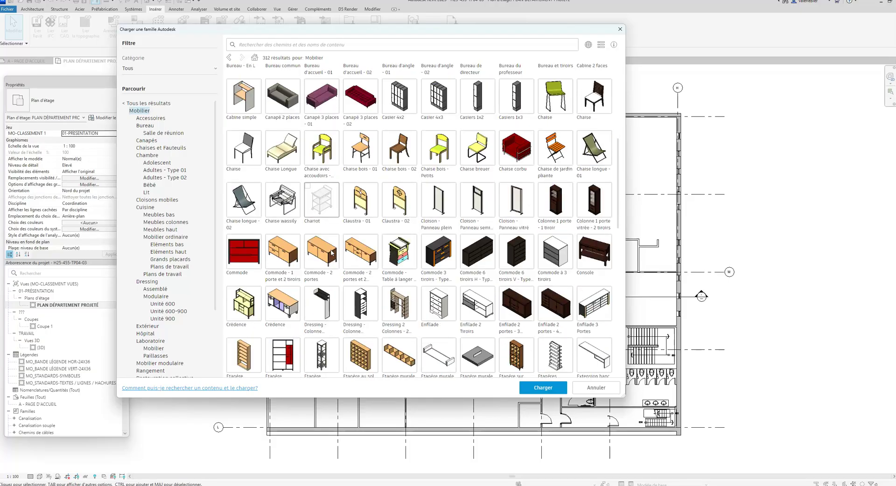
{"action": "scroll", "coordinate": [332, 253], "scroll_direction": "down", "scroll_amount": 4}
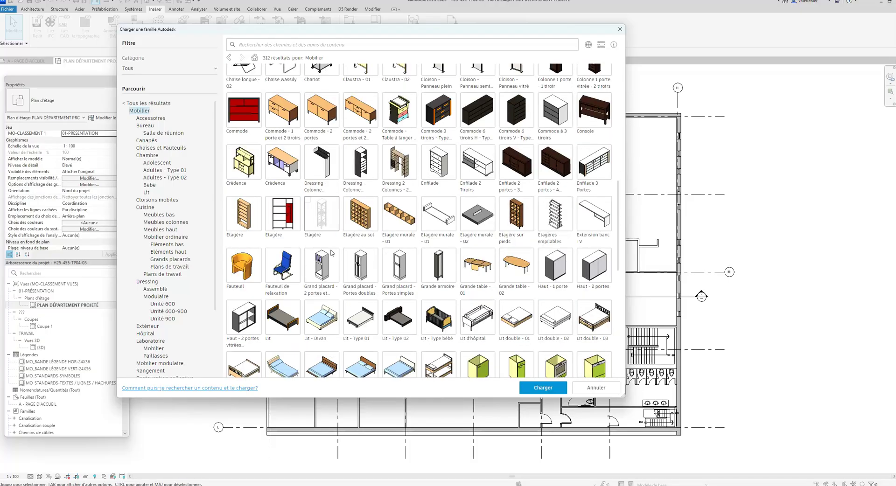
{"action": "scroll", "coordinate": [332, 253], "scroll_direction": "down", "scroll_amount": 5}
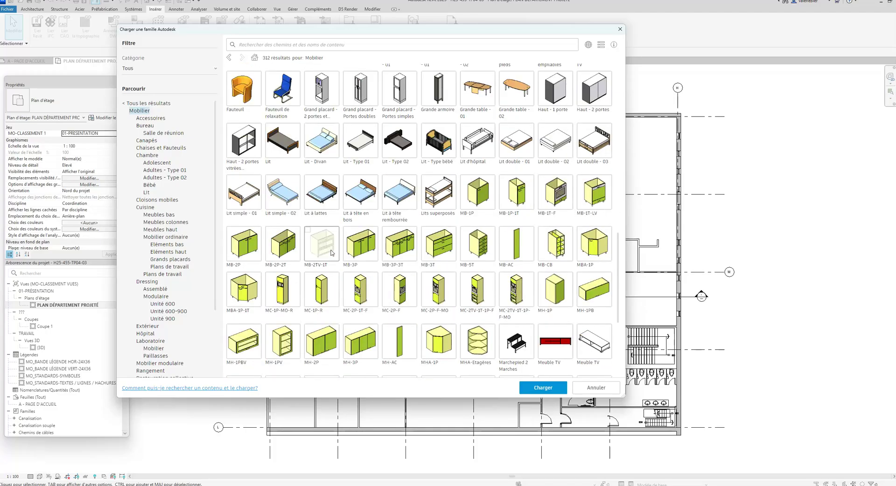
{"action": "scroll", "coordinate": [332, 253], "scroll_direction": "down", "scroll_amount": 8}
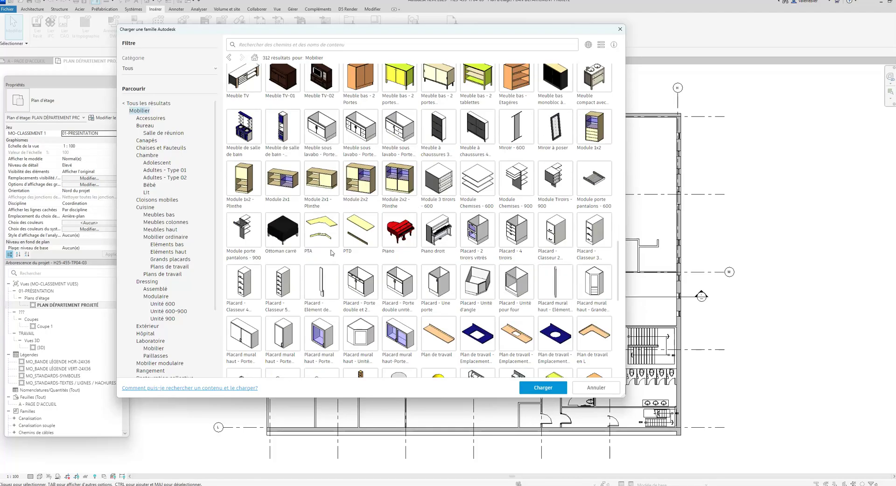
{"action": "scroll", "coordinate": [332, 253], "scroll_direction": "down", "scroll_amount": 12}
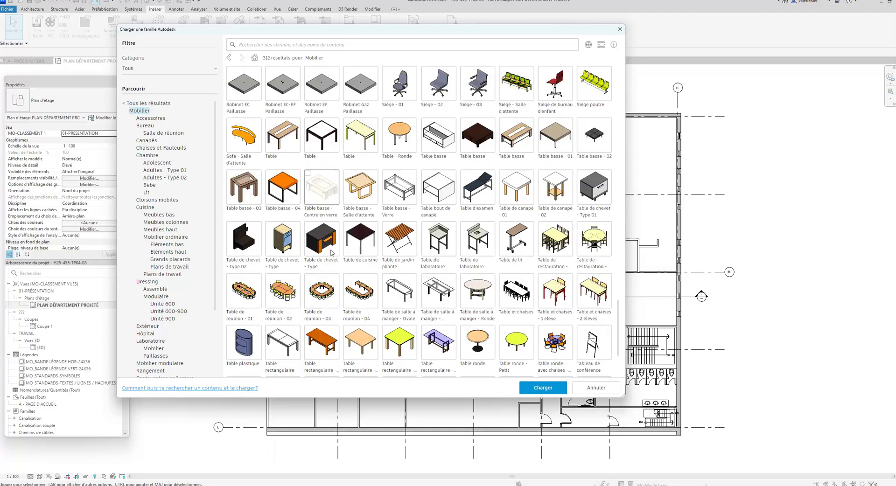
{"action": "scroll", "coordinate": [332, 253], "scroll_direction": "down", "scroll_amount": 2}
{"action": "left_click", "coordinate": [242, 192]}
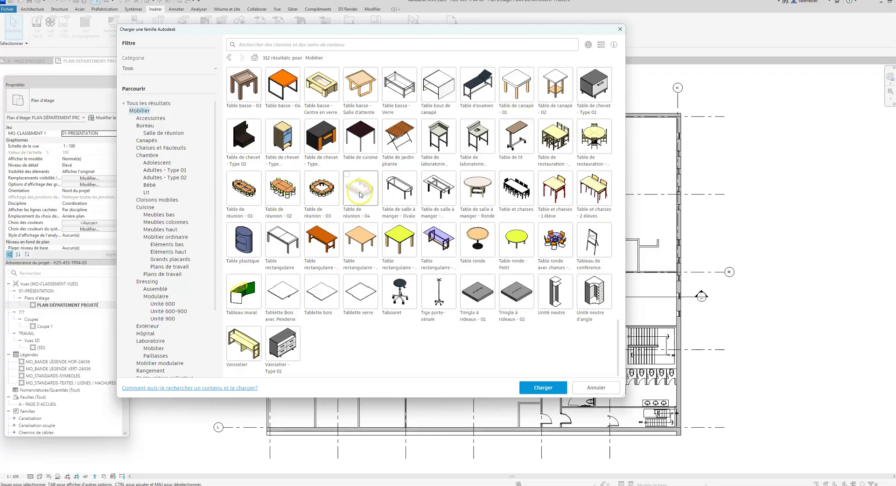
{"action": "left_click", "coordinate": [372, 202]}
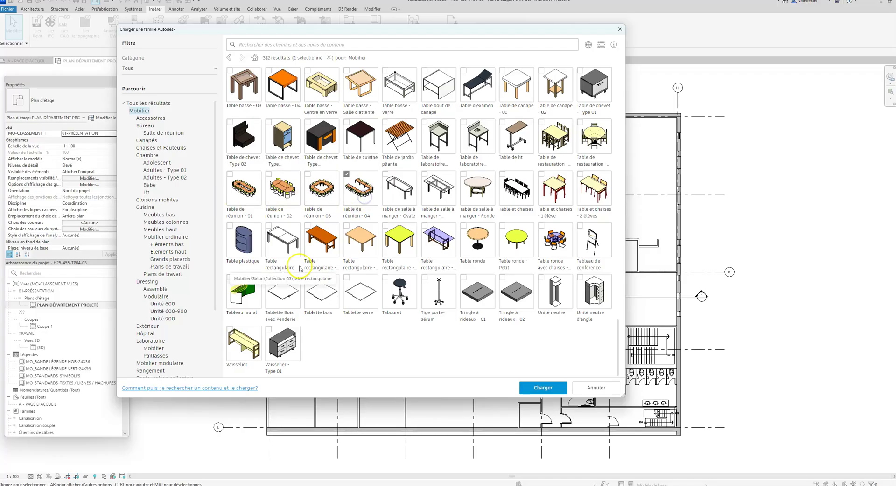
{"action": "left_click", "coordinate": [538, 388]}
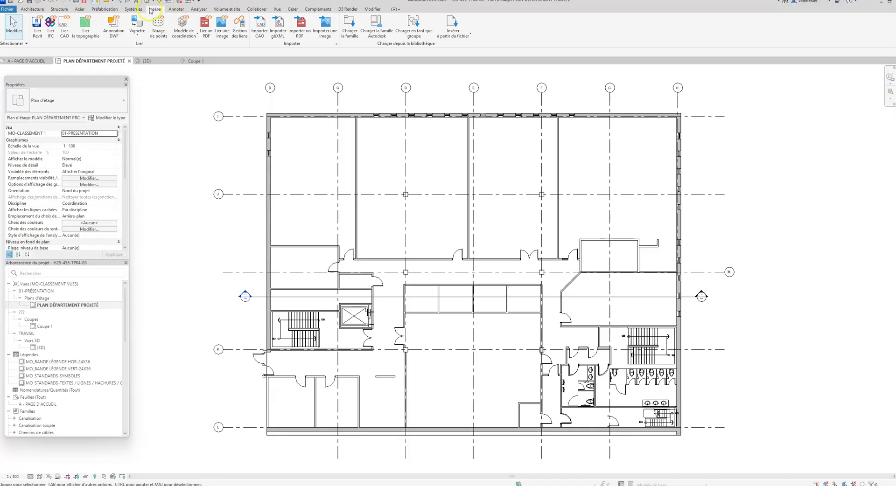
Place a Table de réunion - 04, 25 personnes component outside the building, between grid lines I and J, dismissing the save reminder
{"action": "left_click", "coordinate": [41, 10]}
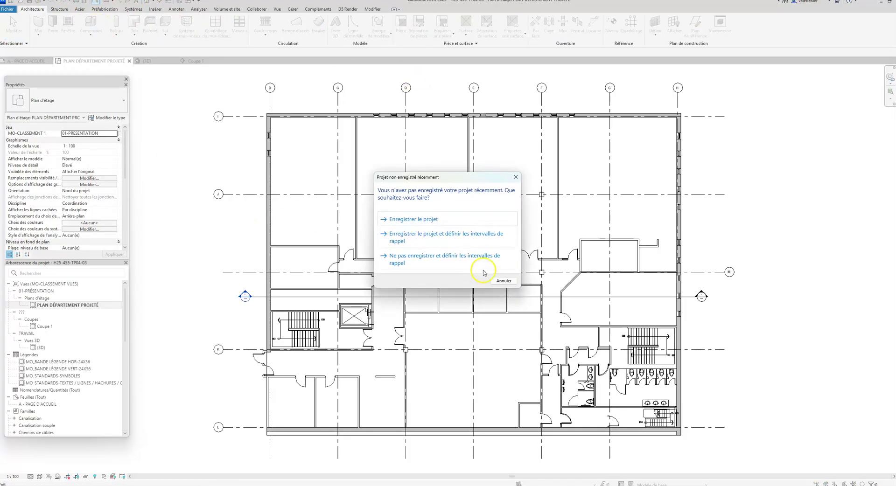
{"action": "left_click", "coordinate": [501, 280]}
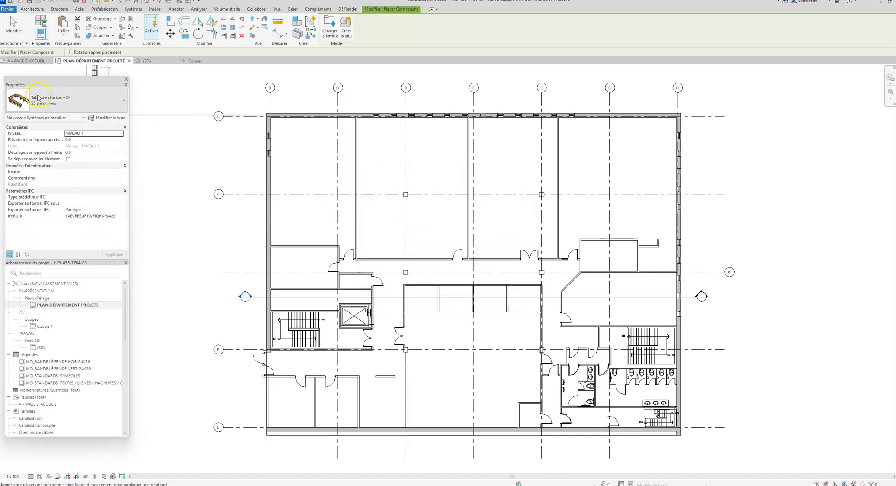
{"action": "left_click", "coordinate": [48, 105]}
{"action": "left_click", "coordinate": [49, 105]}
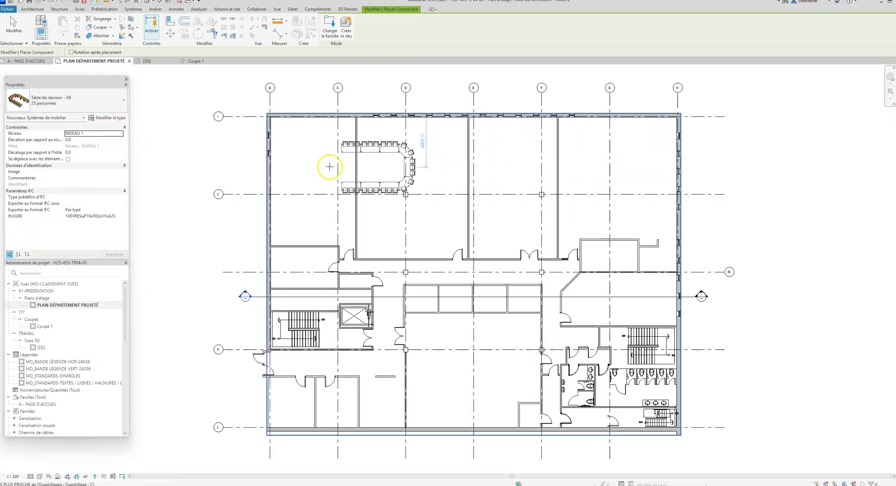
{"action": "left_click", "coordinate": [218, 155]}
{"action": "key", "text": "Escape"}
{"action": "key", "text": "Escape"}
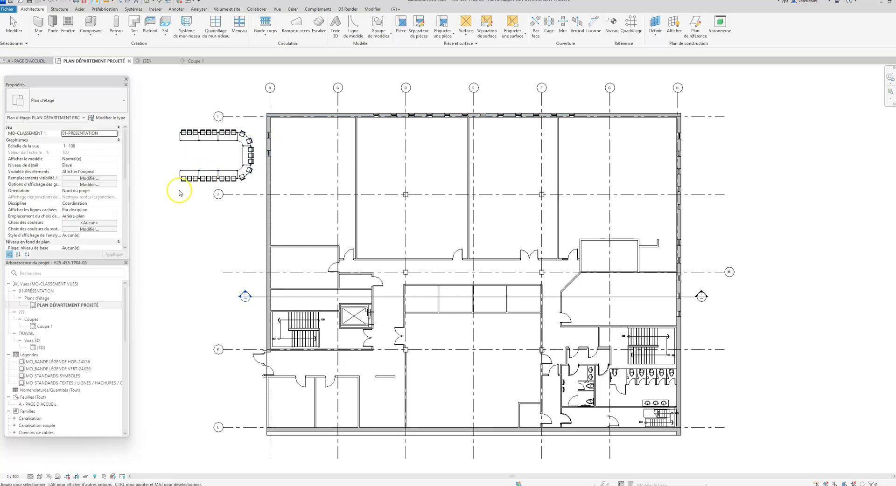
Open the placed meeting table's family for editing
{"action": "scroll", "coordinate": [179, 140], "scroll_direction": "up", "scroll_amount": 5}
{"action": "scroll", "coordinate": [181, 149], "scroll_direction": "up", "scroll_amount": 2}
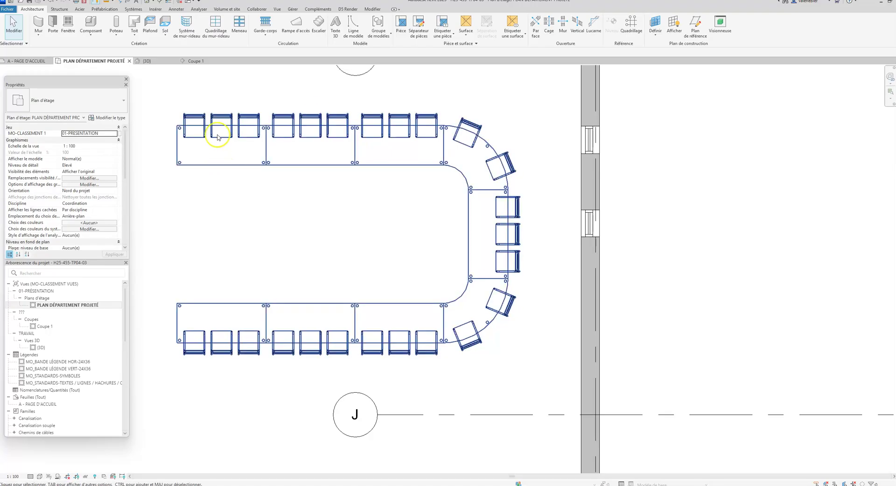
{"action": "scroll", "coordinate": [263, 182], "scroll_direction": "down", "scroll_amount": 2}
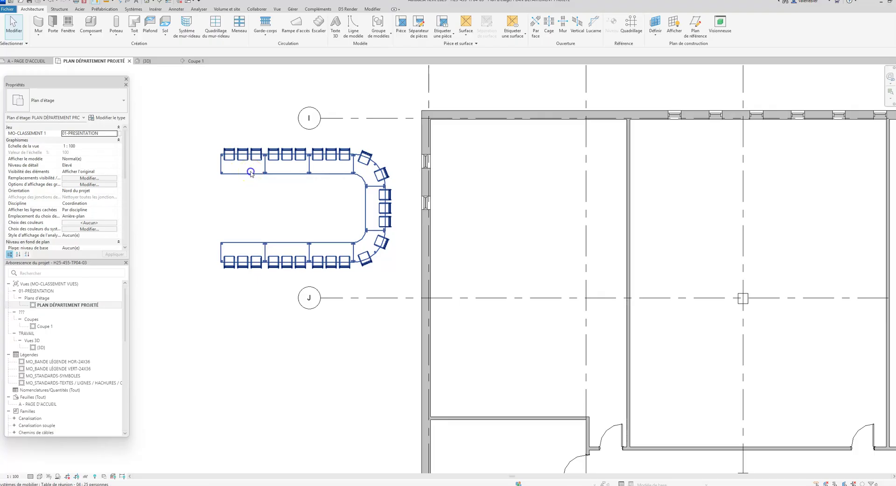
{"action": "left_click", "coordinate": [248, 173]}
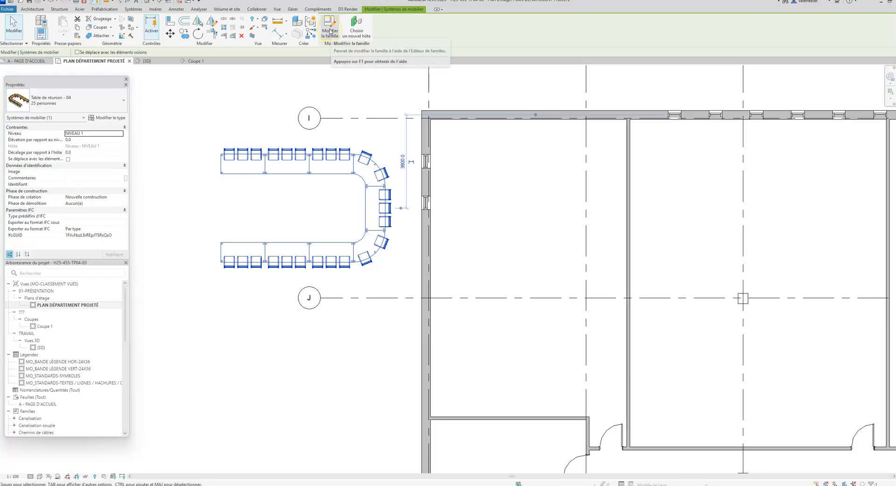
{"action": "left_click", "coordinate": [330, 29]}
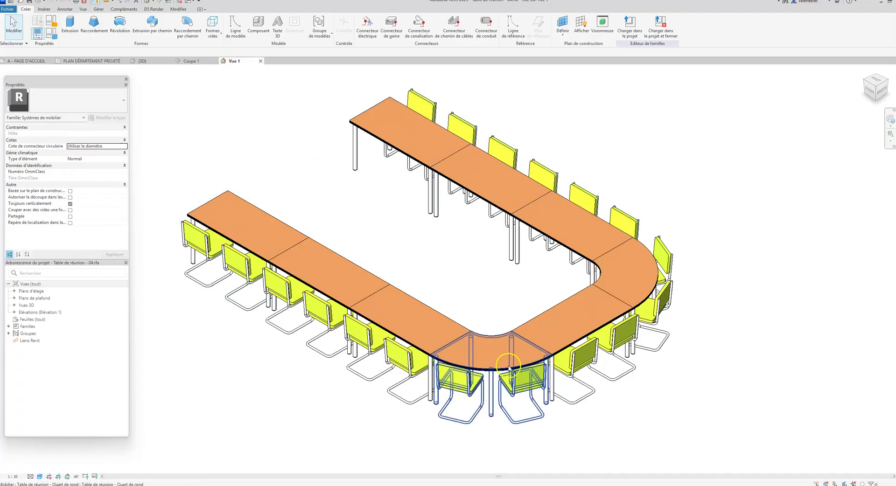
Try to move the end straight table module with its two chairs away from the U-shaped arrangement
{"action": "left_click", "coordinate": [260, 242]}
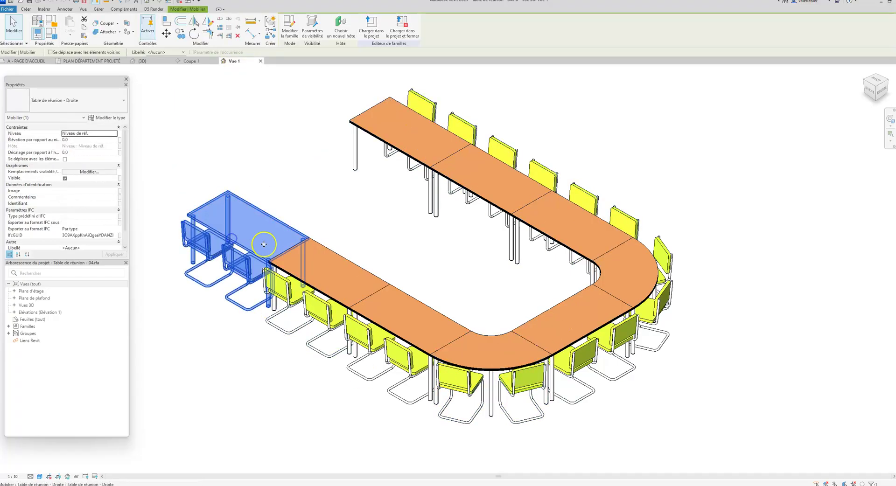
{"action": "scroll", "coordinate": [291, 251], "scroll_direction": "down", "scroll_amount": 2}
{"action": "left_click_drag", "start_coordinate": [291, 251], "coordinate": [274, 192]}
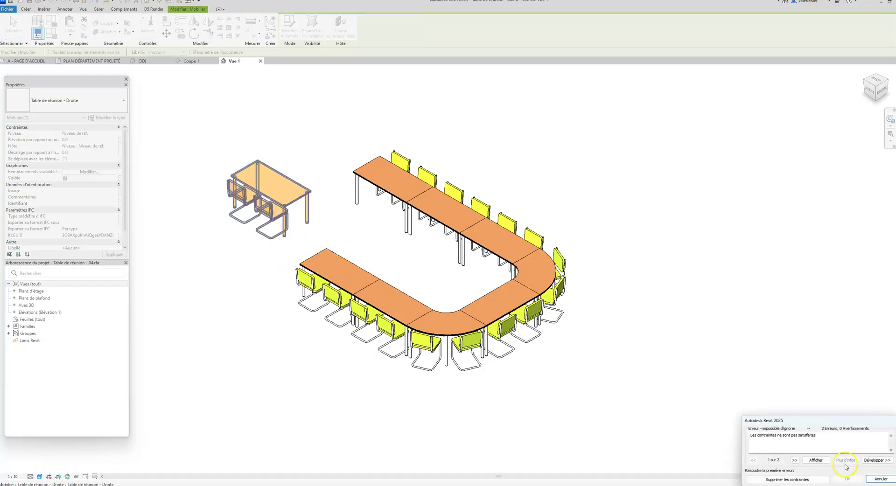
{"action": "left_click", "coordinate": [879, 479]}
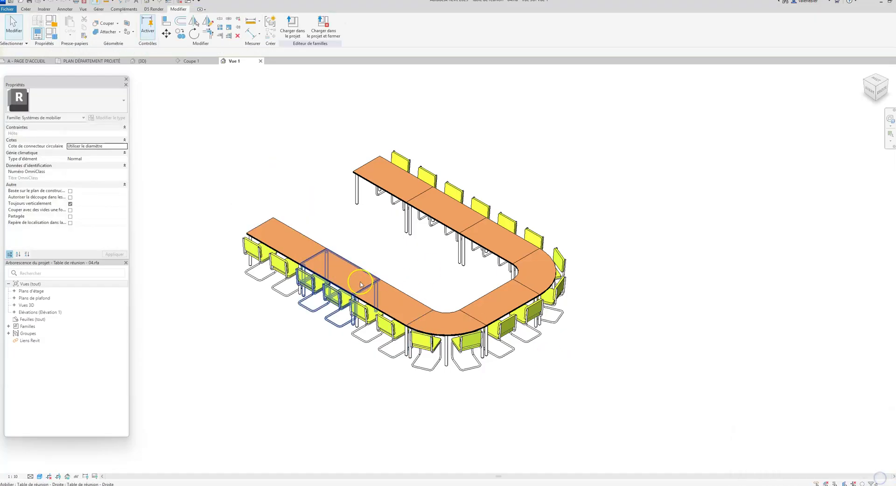
Delete every straight and curved table module of the arrangement except the end straight table with two chairs
{"action": "left_click", "coordinate": [286, 243]}
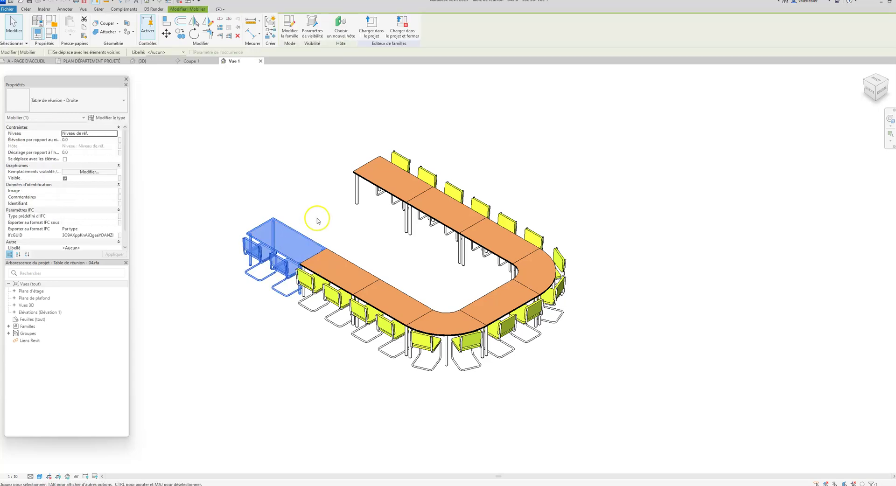
{"action": "left_click", "coordinate": [332, 285]}
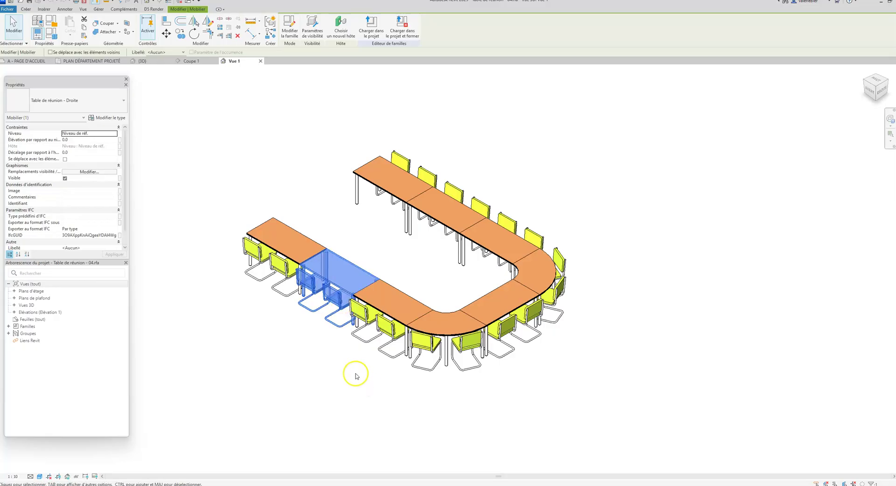
{"action": "key", "text": "Delete"}
{"action": "left_click", "coordinate": [388, 311]}
{"action": "key", "text": "Delete"}
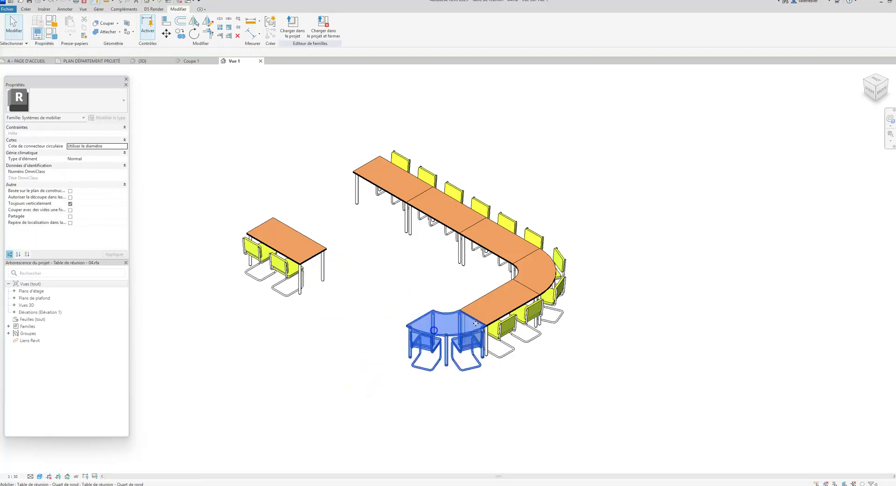
{"action": "left_click", "coordinate": [450, 322]}
{"action": "key", "text": "Delete"}
{"action": "key", "text": "Delete"}
{"action": "left_click", "coordinate": [513, 306]}
{"action": "key", "text": "Delete"}
{"action": "left_click", "coordinate": [476, 298]}
{"action": "key", "text": "Delete"}
{"action": "left_click", "coordinate": [434, 286]}
{"action": "key", "text": "Delete"}
{"action": "left_click", "coordinate": [393, 278]}
{"action": "key", "text": "Delete"}
{"action": "scroll", "coordinate": [200, 198], "scroll_direction": "up", "scroll_amount": 5}
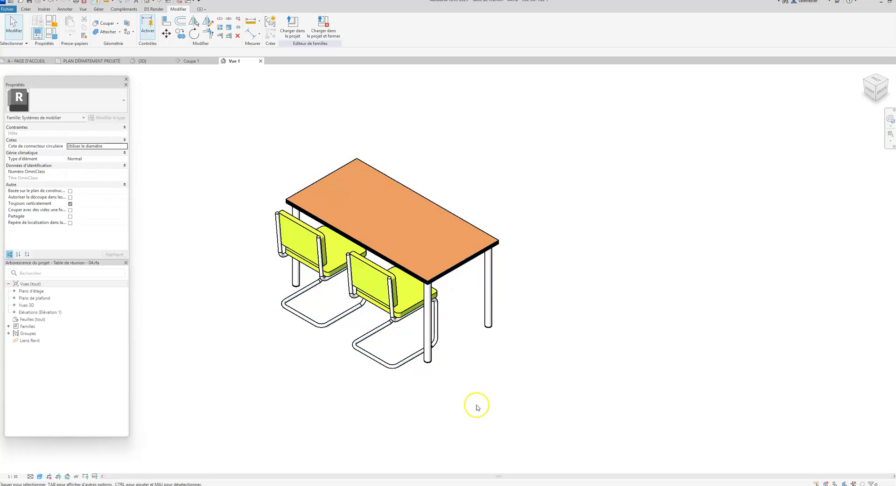
Open the nested Table de réunion - Droite family for editing and delete all its chairs, keeping only the table
{"action": "left_click", "coordinate": [439, 271]}
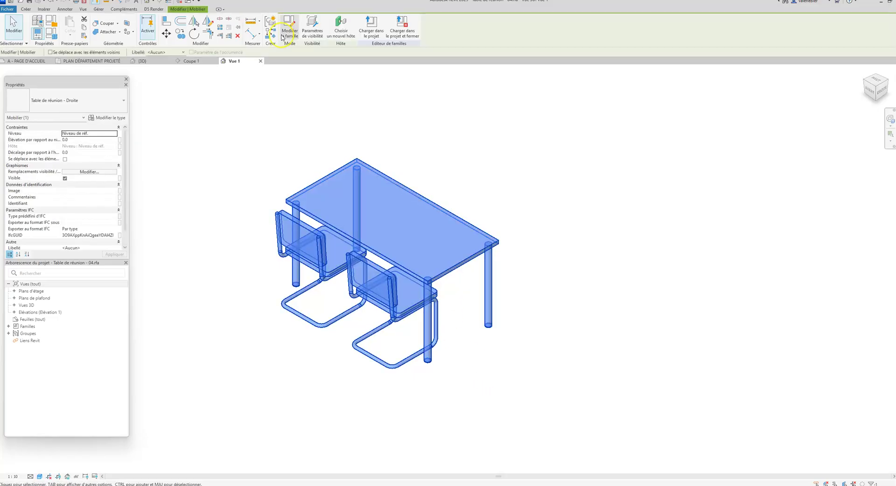
{"action": "left_click", "coordinate": [286, 34]}
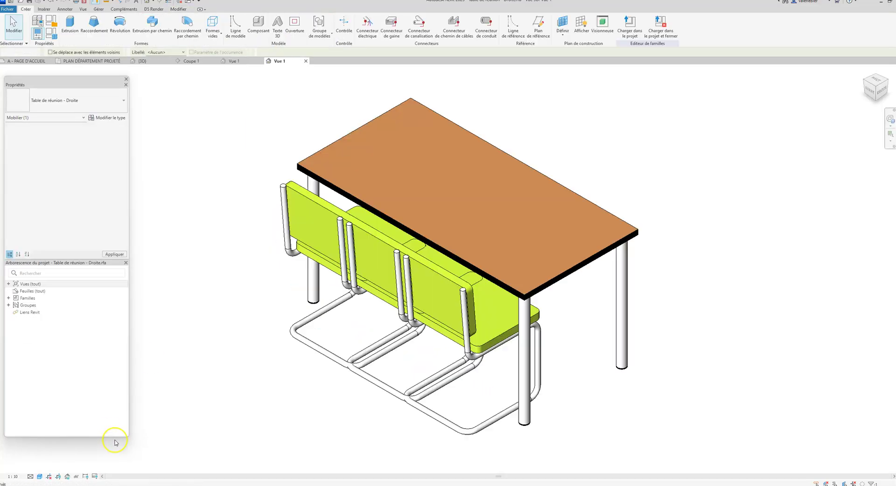
{"action": "left_click", "coordinate": [291, 311]}
{"action": "left_click", "coordinate": [376, 306]}
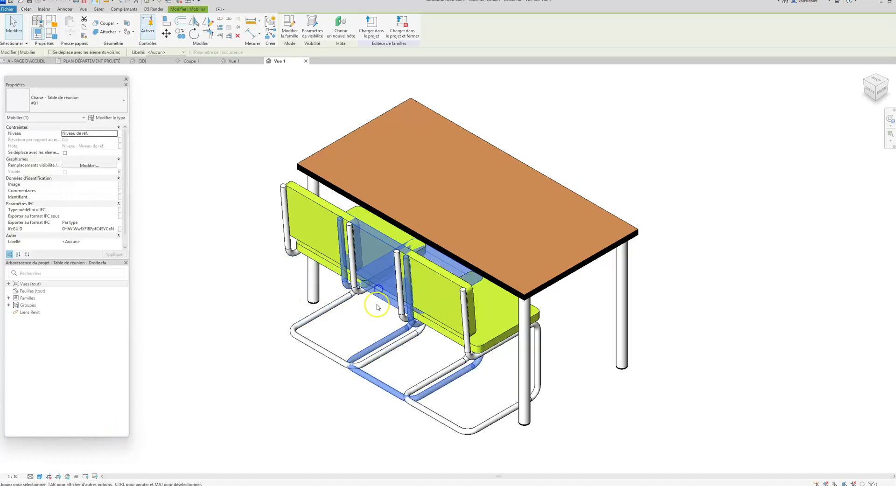
{"action": "key", "text": "Delete"}
{"action": "key", "text": "Delete"}
{"action": "left_click", "coordinate": [322, 352]}
{"action": "key", "text": "Delete"}
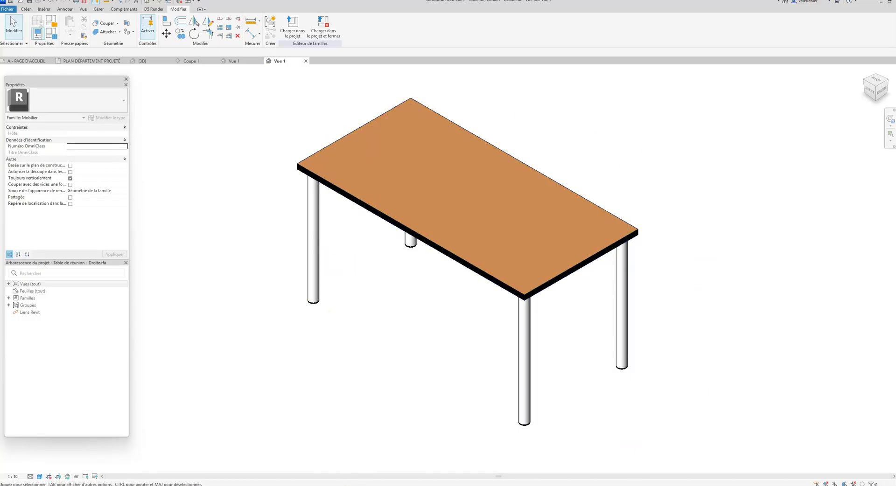
Save the chairless table family as Table de réunion - Droite.rfa in a new FAMILLES folder inside 455-TP04-tutoriels
{"action": "left_click", "coordinate": [7, 9]}
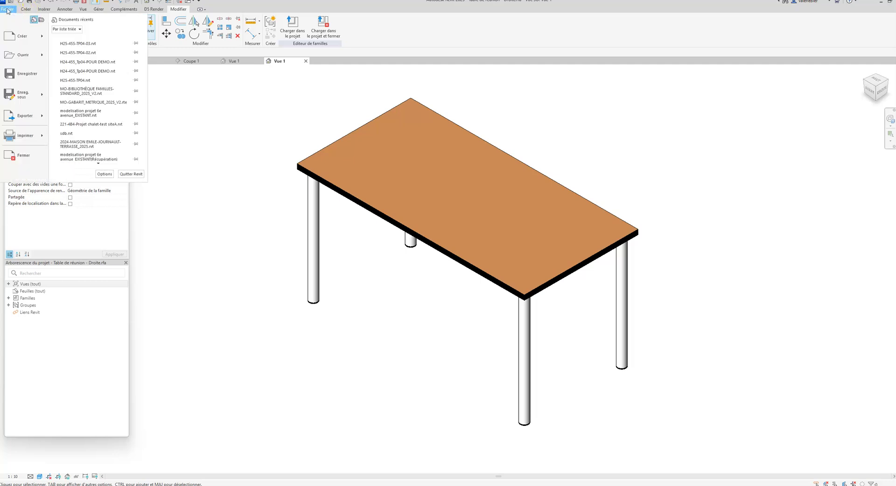
{"action": "mouse_move", "coordinate": [21, 93]}
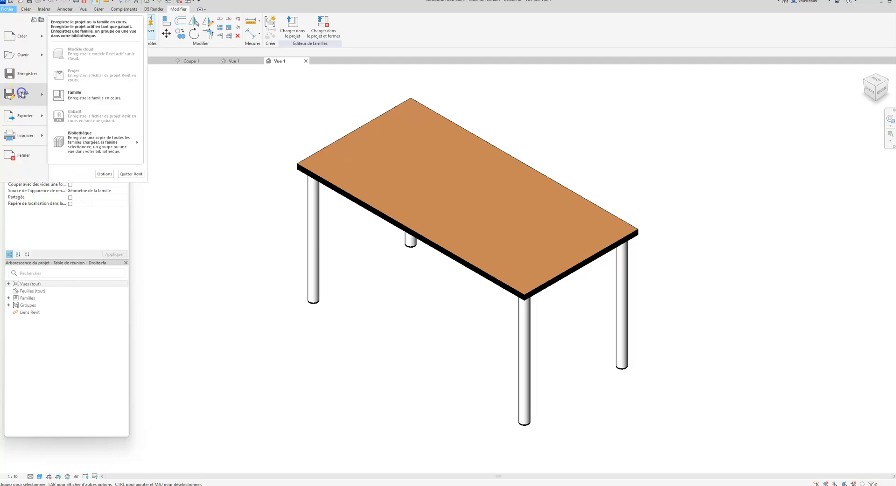
{"action": "left_click", "coordinate": [116, 101]}
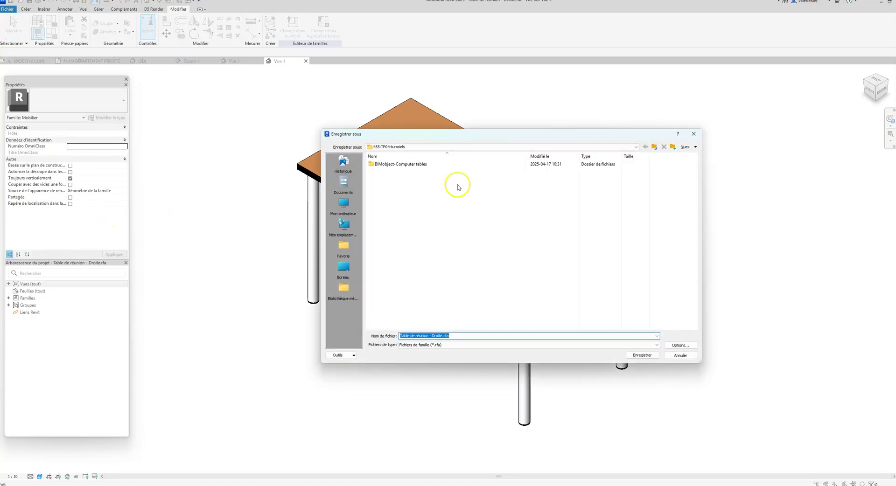
{"action": "right_click", "coordinate": [403, 208]}
{"action": "left_click", "coordinate": [394, 208]}
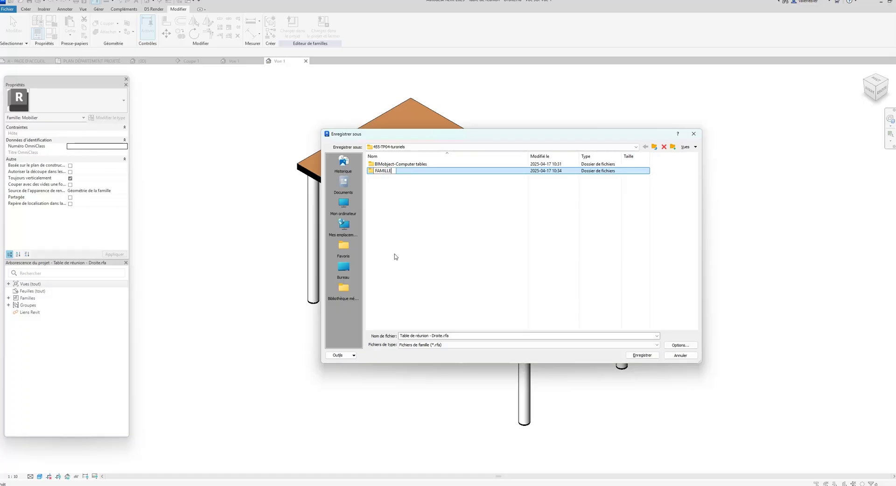
{"action": "left_click", "coordinate": [433, 175]}
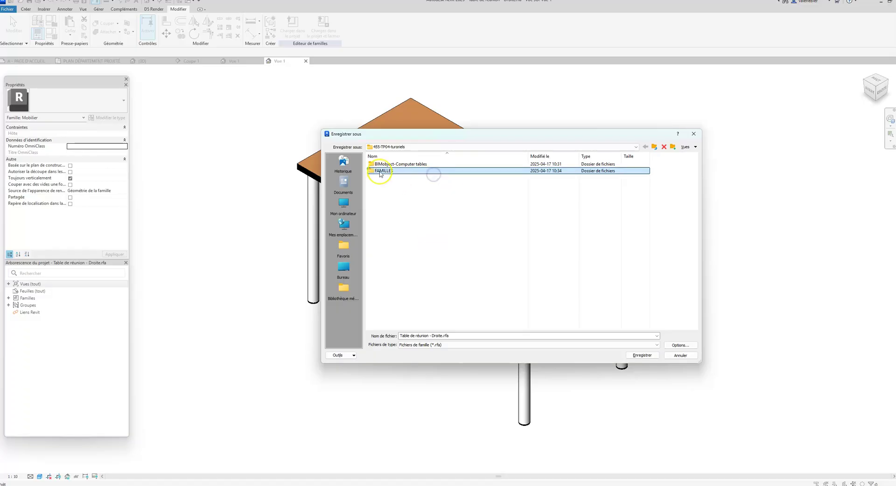
{"action": "double_click", "coordinate": [380, 172]}
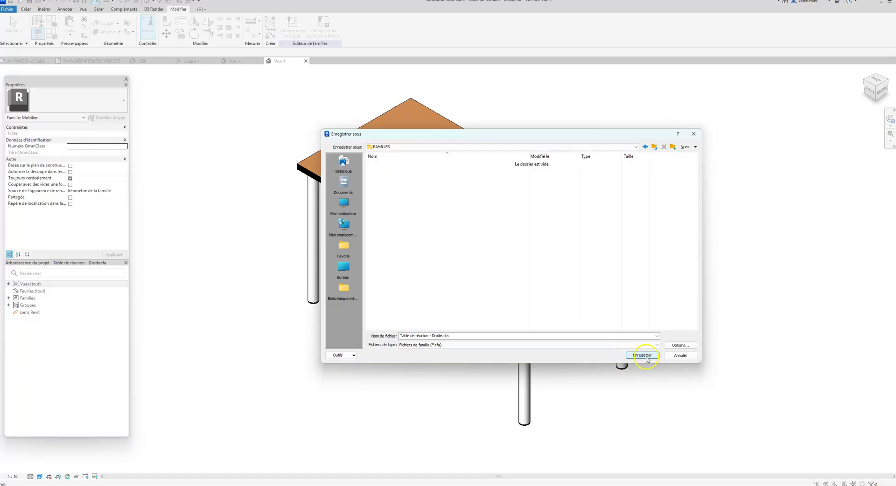
{"action": "left_click", "coordinate": [642, 355]}
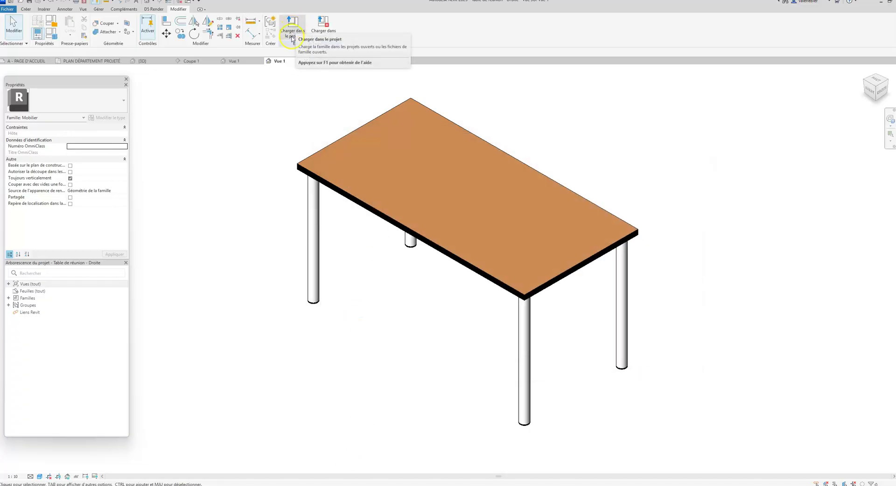
Load the table family into project H25-455-TP04-03.rvt and place one table in the corner room between grid lines B and C, below line I
{"action": "left_click", "coordinate": [292, 37]}
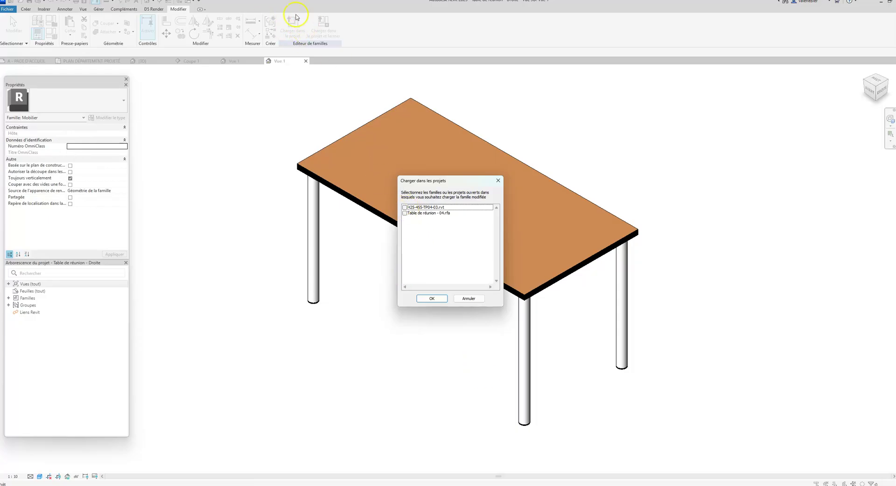
{"action": "left_click", "coordinate": [405, 207]}
{"action": "left_click", "coordinate": [434, 301]}
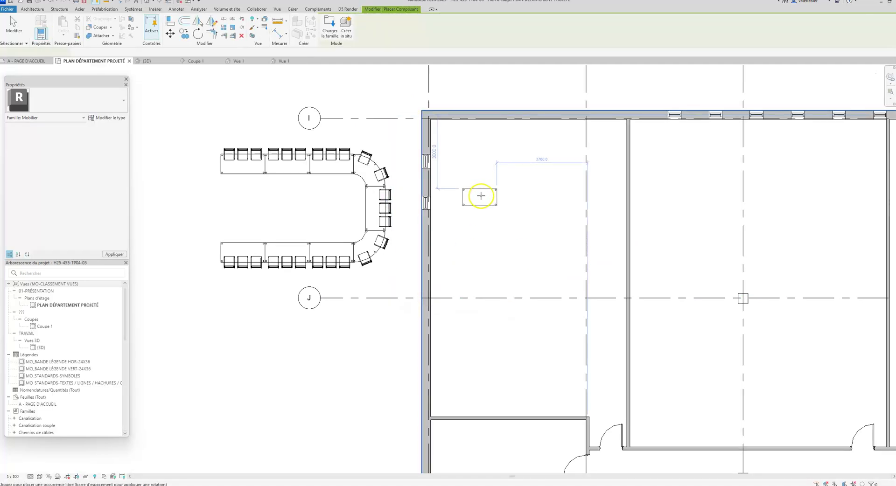
{"action": "left_click", "coordinate": [482, 195]}
{"action": "key", "text": "Escape"}
{"action": "scroll", "coordinate": [430, 410], "scroll_direction": "down", "scroll_amount": 3}
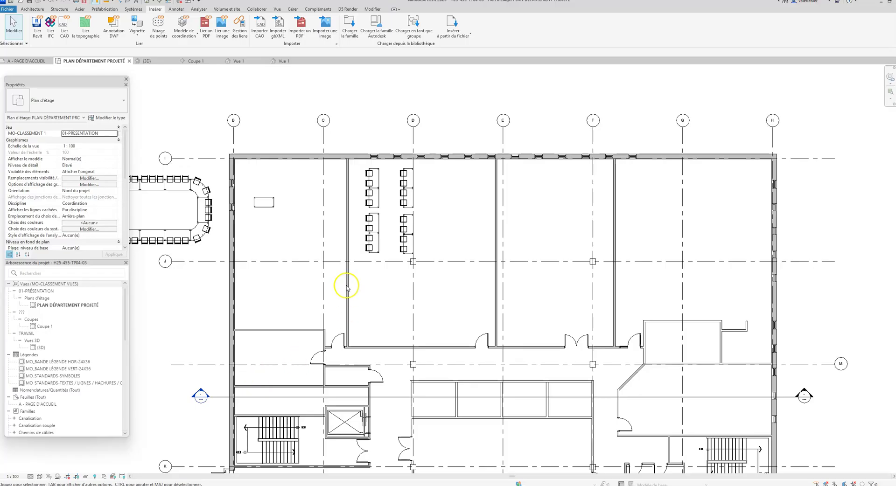